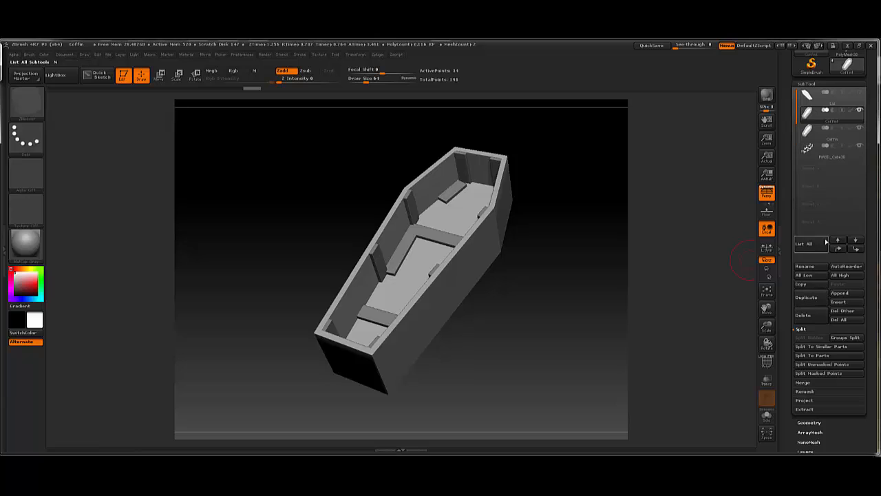
# - Isolate the coffin shell in Solo mode, hiding its interior boards
pyautogui.click(859, 128)
pyautogui.click(838, 83)
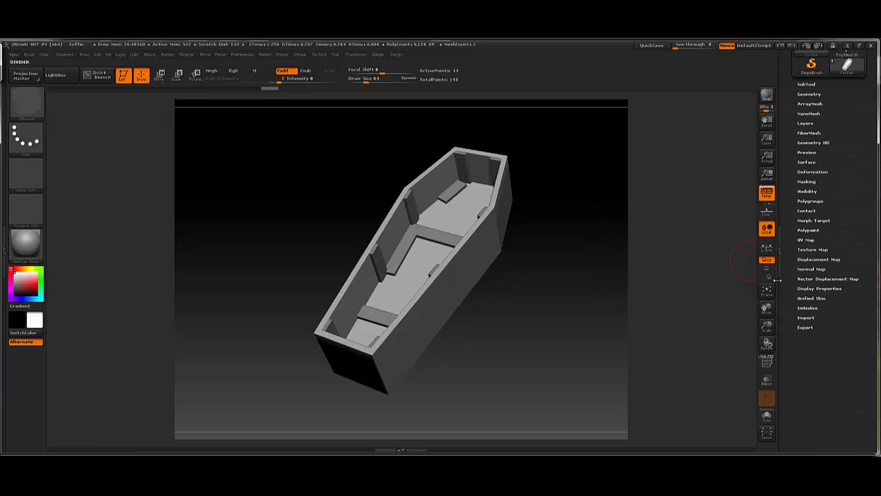
pyautogui.click(766, 415)
pyautogui.moveTo(542, 301); pyautogui.dragTo(578, 308)
# - Open the coffin shell's DynaMesh geometry settings and display its polygon wireframe
pyautogui.click(809, 93)
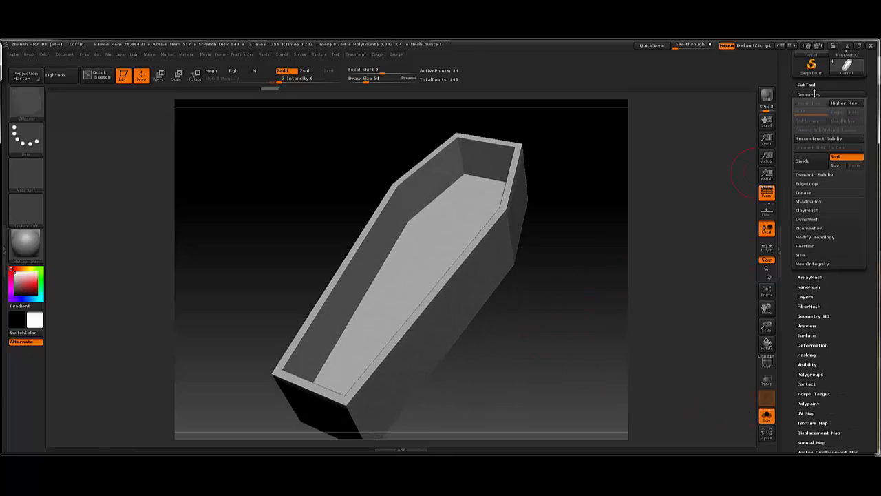
pyautogui.click(809, 220)
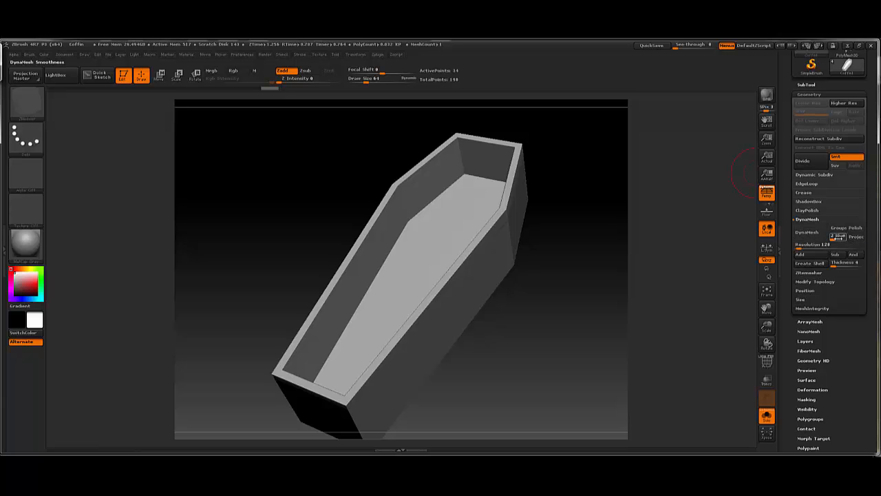
pyautogui.hotkey('shift', 'f')
pyautogui.moveTo(544, 289)
pyautogui.mouseDown()
pyautogui.moveTo(552, 264)
pyautogui.moveTo(563, 266)
pyautogui.moveTo(560, 296)
pyautogui.mouseUp()
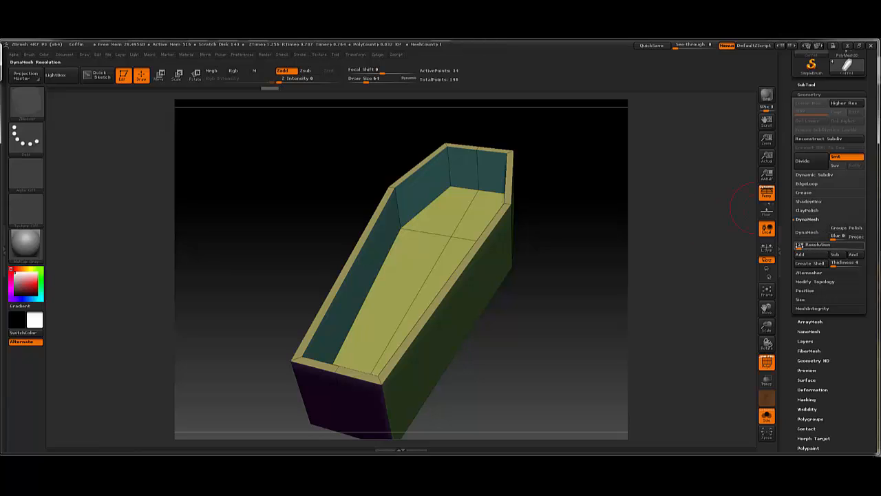
# - Remesh the coffin shell with DynaMesh at a resolution of about 400 and check its topology with the wireframe on and off
pyautogui.moveTo(797, 245); pyautogui.dragTo(801, 247)
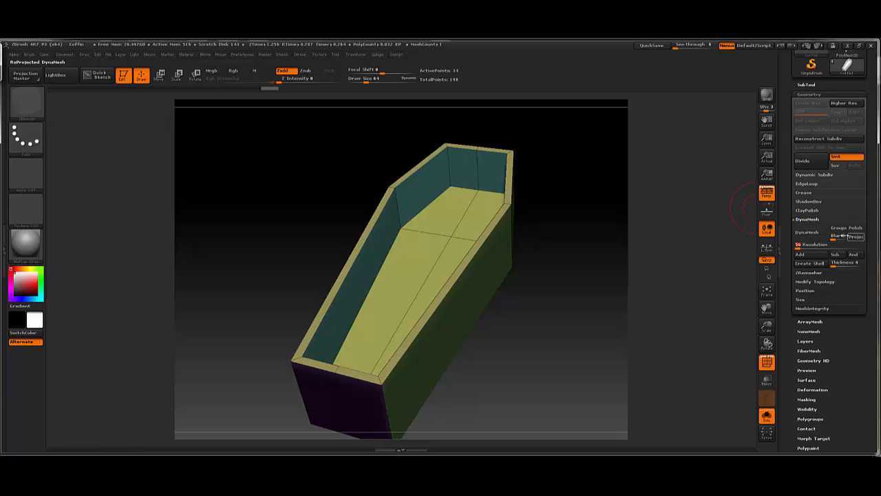
pyautogui.click(816, 234)
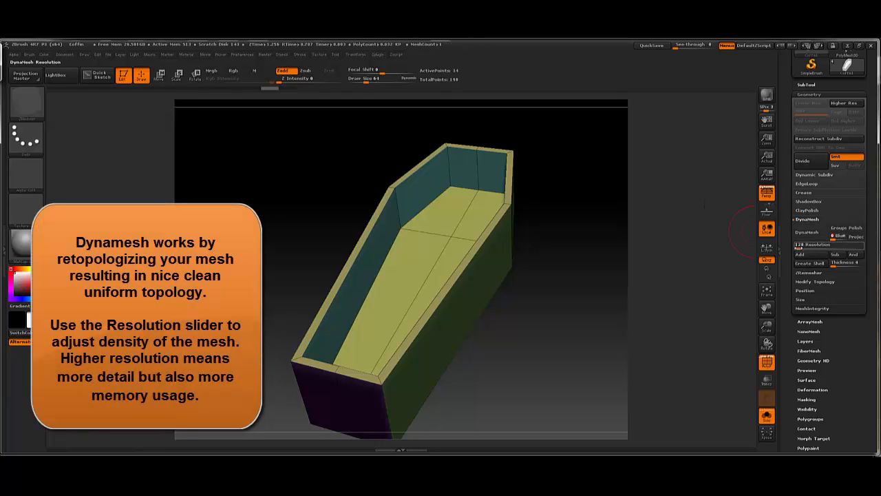
pyautogui.moveTo(799, 246); pyautogui.dragTo(820, 246)
pyautogui.click(807, 232)
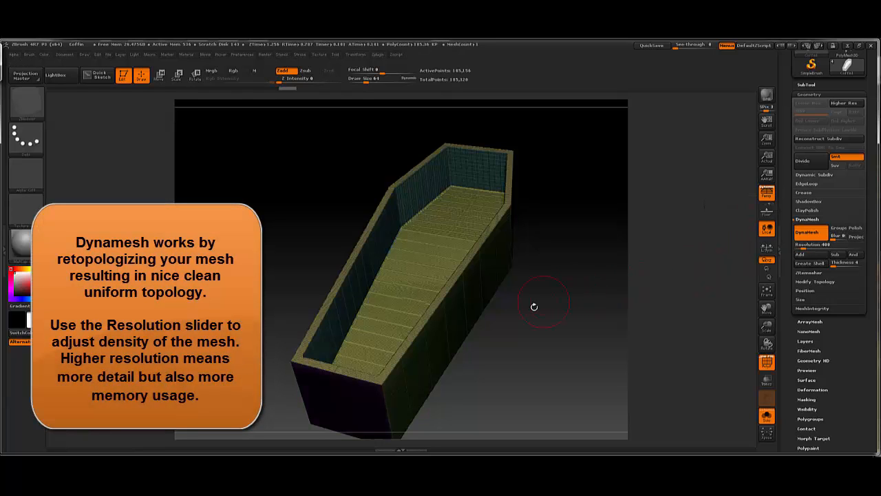
pyautogui.hotkey('shift', 'f')
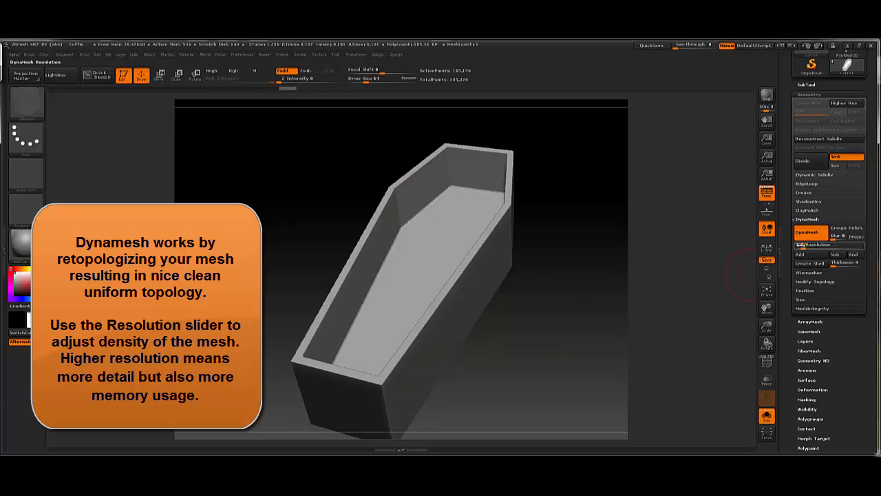
pyautogui.moveTo(532, 360); pyautogui.dragTo(593, 413)
pyautogui.hotkey('shift', 'f')
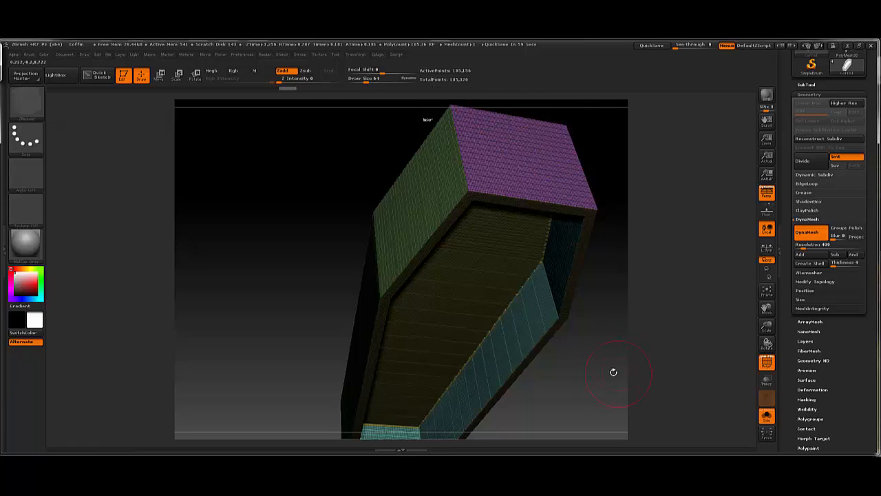
pyautogui.moveTo(612, 370)
pyautogui.mouseDown()
pyautogui.moveTo(610, 228)
pyautogui.moveTo(620, 236)
pyautogui.moveTo(596, 236)
pyautogui.moveTo(576, 299)
pyautogui.moveTo(610, 279)
pyautogui.moveTo(592, 295)
pyautogui.moveTo(607, 300)
pyautogui.moveTo(583, 316)
pyautogui.mouseUp()
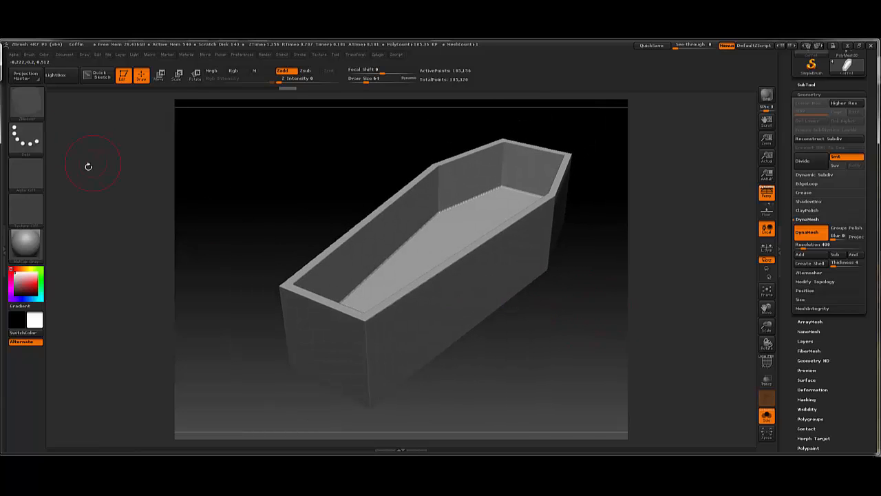
# - Replace the docked Material palette with the Brush palette
pyautogui.click(6, 172)
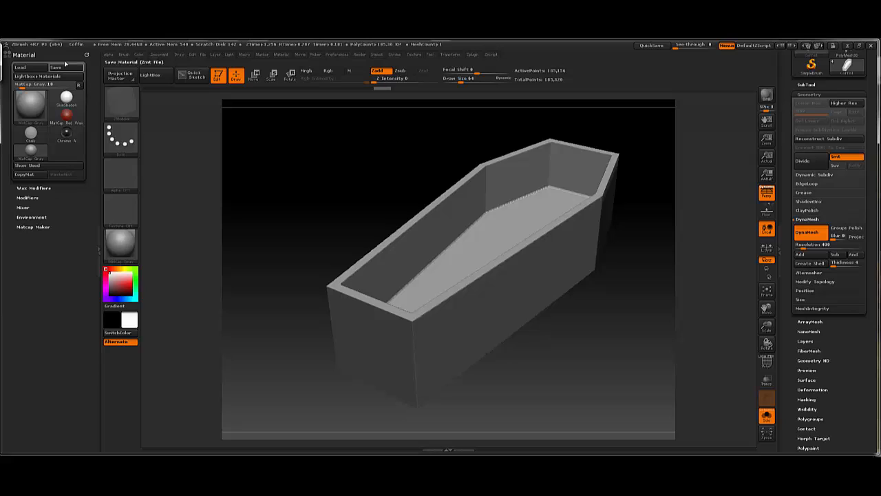
pyautogui.click(98, 240)
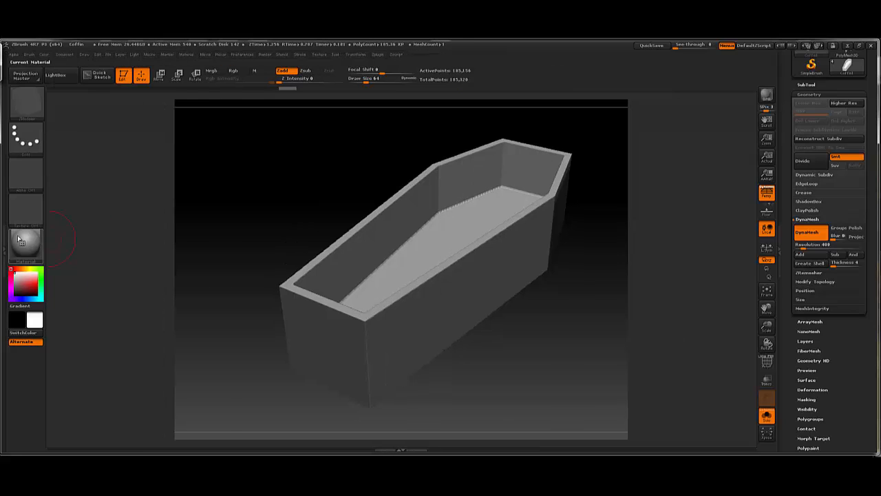
pyautogui.click(4, 239)
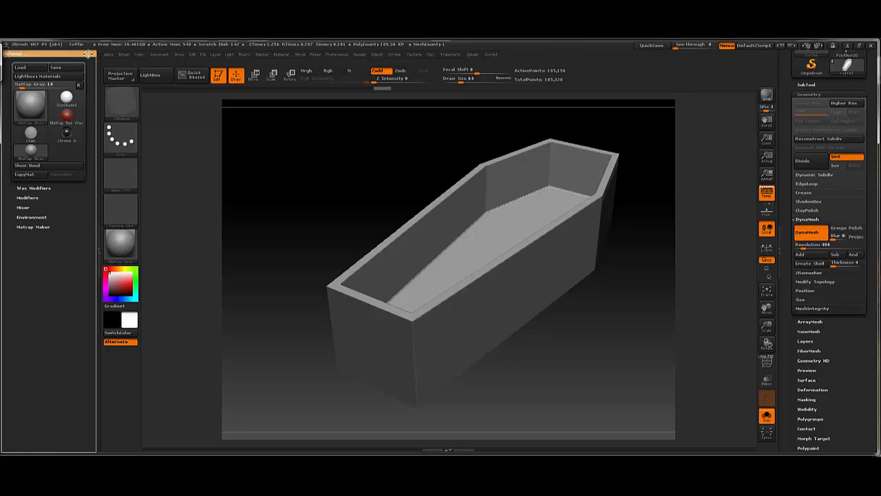
pyautogui.moveTo(87, 55)
pyautogui.mouseDown()
pyautogui.moveTo(101, 61)
pyautogui.moveTo(76, 104)
pyautogui.moveTo(37, 123)
pyautogui.moveTo(47, 86)
pyautogui.mouseUp()
pyautogui.click(123, 56)
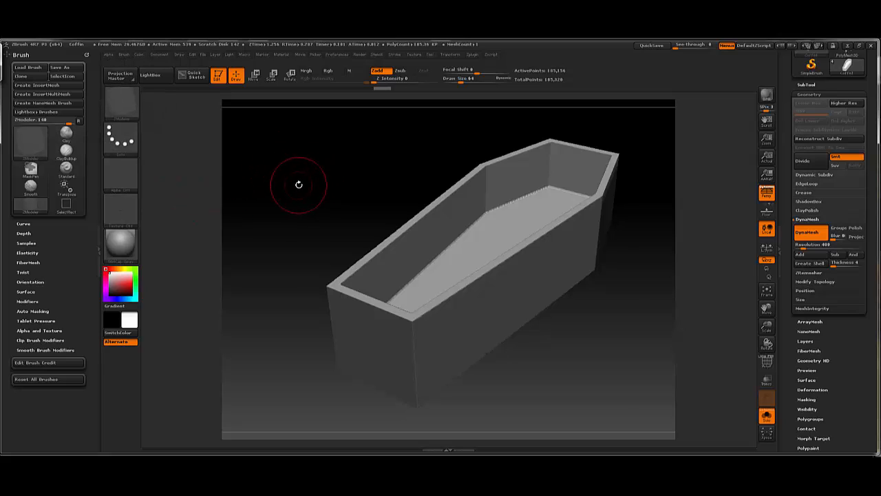
# - Select the Clay sculpting brush
pyautogui.press('b')
pyautogui.press('c')
pyautogui.press('l')
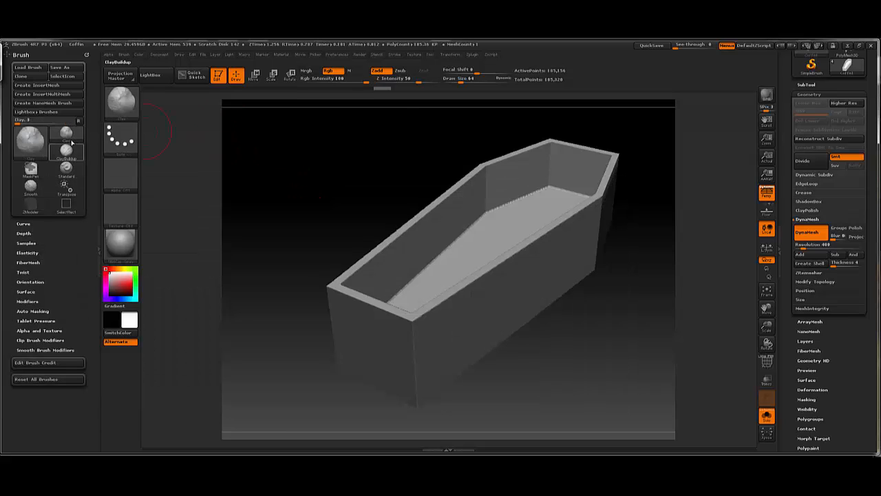
# - Select the Slash3 sculpting brush
pyautogui.press('b')
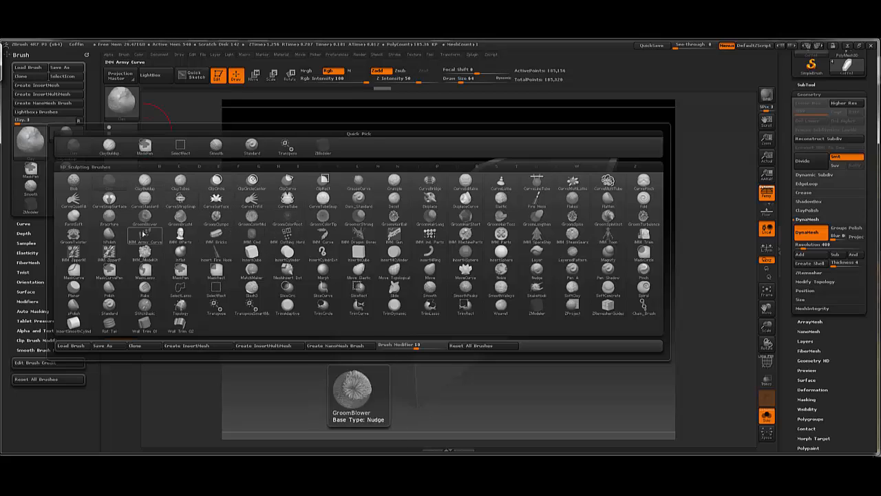
pyautogui.press('s')
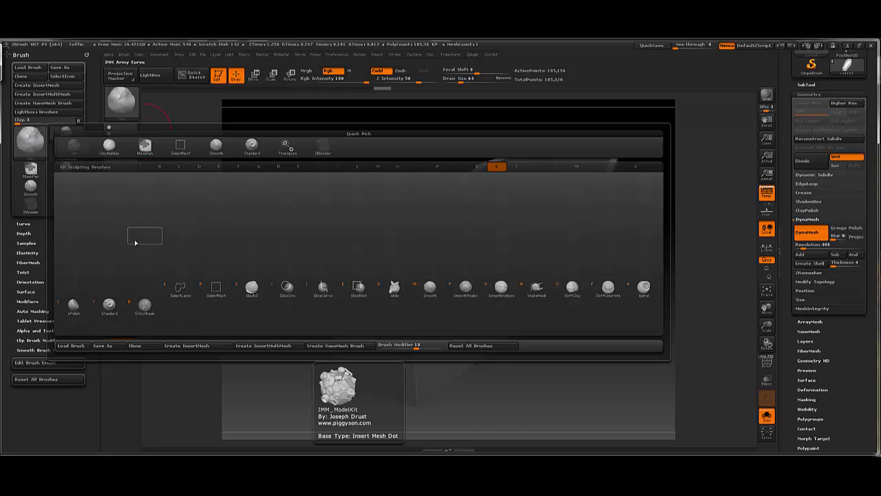
pyautogui.press('3')
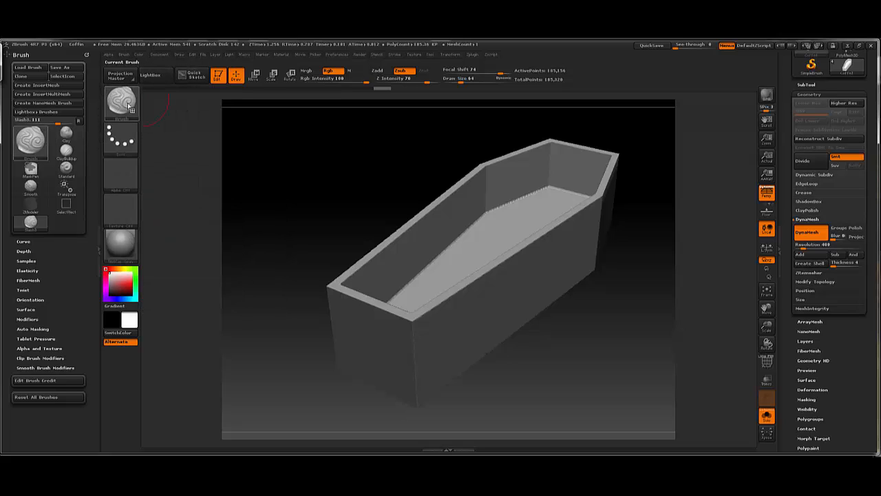
# - Try a Slash3 stroke along the coffin's long side at the current brush size, and undo it
pyautogui.moveTo(381, 166); pyautogui.dragTo(425, 197)
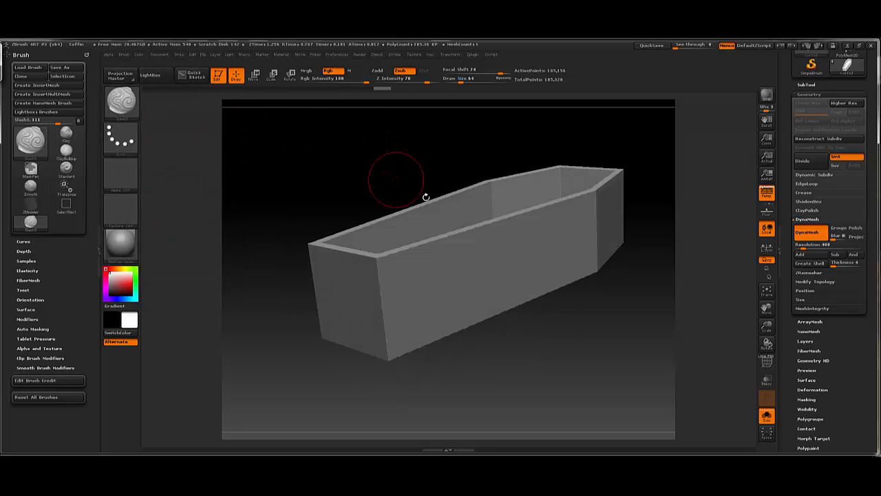
pyautogui.moveTo(568, 242); pyautogui.dragTo(413, 279)
pyautogui.moveTo(403, 184); pyautogui.dragTo(377, 176)
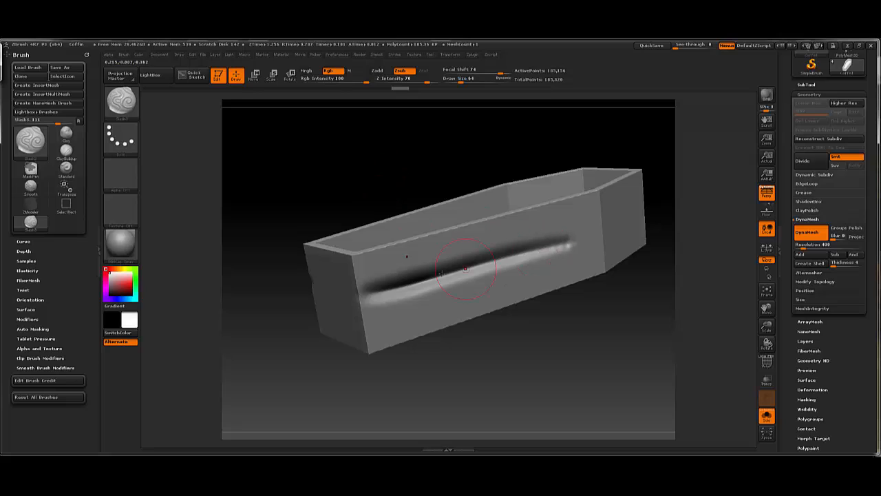
pyautogui.hotkey('ctrl', 'z')
# - Reduce the brush draw size to 17 and carve a plank groove along the upper part of the coffin's long side
pyautogui.press('space')
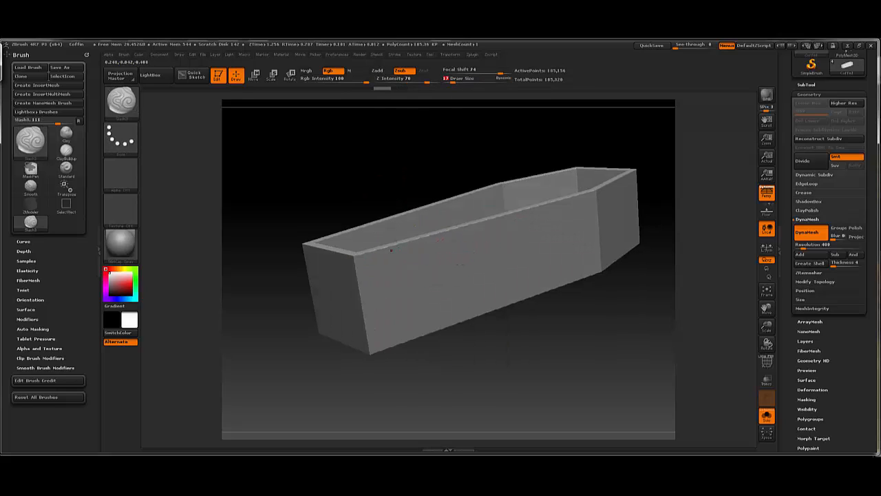
pyautogui.moveTo(572, 223); pyautogui.dragTo(354, 291)
pyautogui.hotkey('ctrl', 'z')
pyautogui.moveTo(387, 199)
pyautogui.mouseDown()
pyautogui.moveTo(365, 179)
pyautogui.moveTo(374, 168)
pyautogui.moveTo(317, 191)
pyautogui.mouseUp()
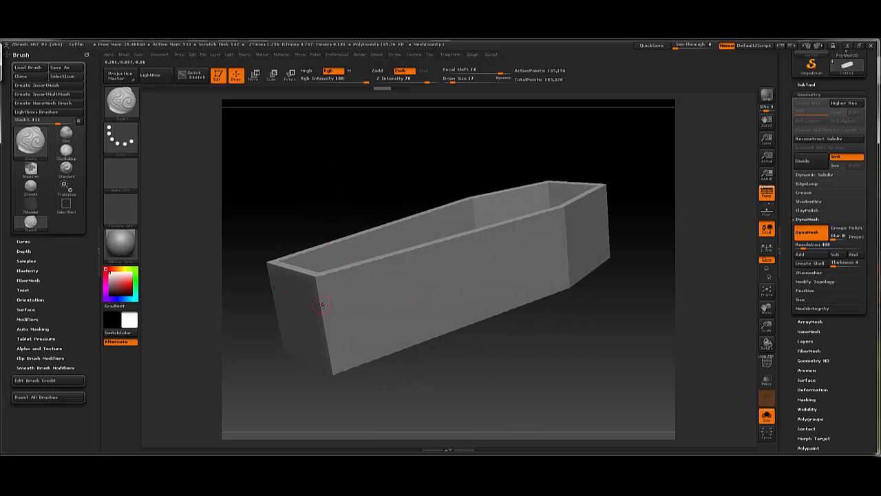
pyautogui.moveTo(474, 260); pyautogui.dragTo(321, 297)
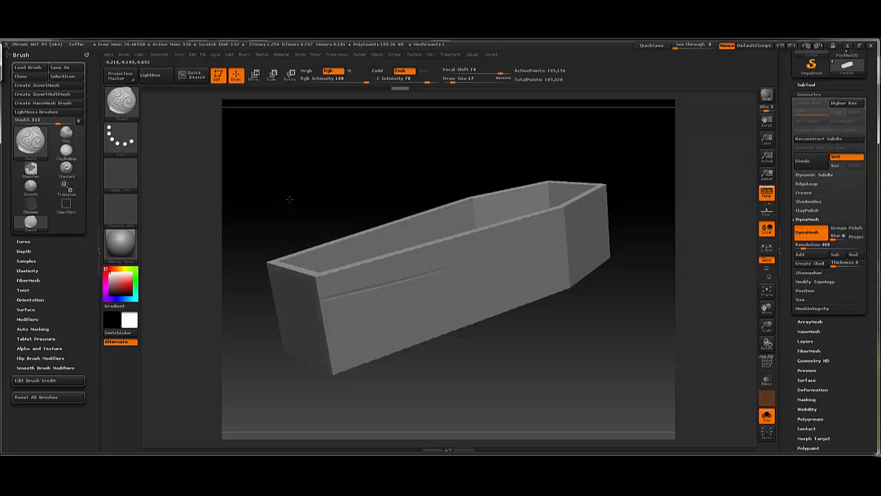
pyautogui.moveTo(289, 199); pyautogui.dragTo(535, 230)
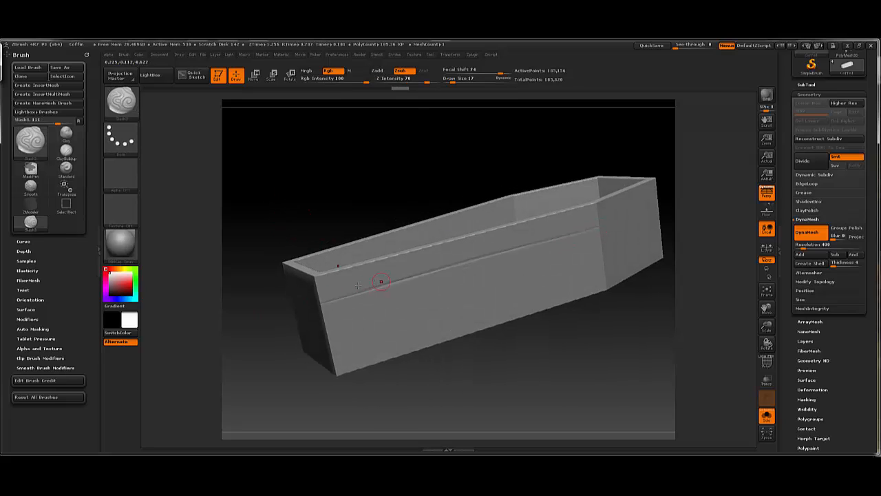
pyautogui.moveTo(271, 249); pyautogui.dragTo(276, 249)
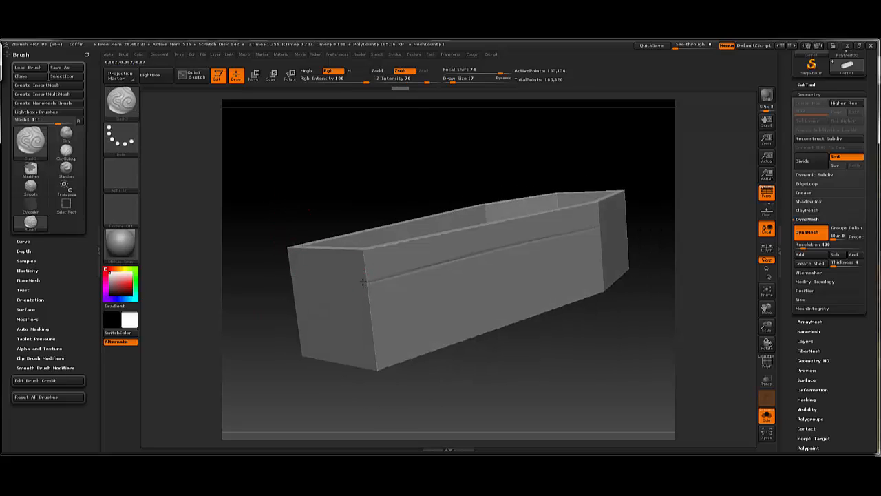
# - Carve board seams around the coffin's narrow-end corners, across the rim, along the inner edges and on the outer end face
pyautogui.press('shift')
pyautogui.keyDown('shift'); pyautogui.moveTo(309, 287); pyautogui.dragTo(364, 282); pyautogui.keyUp('shift')
pyautogui.moveTo(356, 233)
pyautogui.mouseDown()
pyautogui.moveTo(364, 197)
pyautogui.moveTo(459, 197)
pyautogui.moveTo(479, 206)
pyautogui.moveTo(441, 231)
pyautogui.moveTo(489, 207)
pyautogui.moveTo(466, 257)
pyautogui.mouseUp()
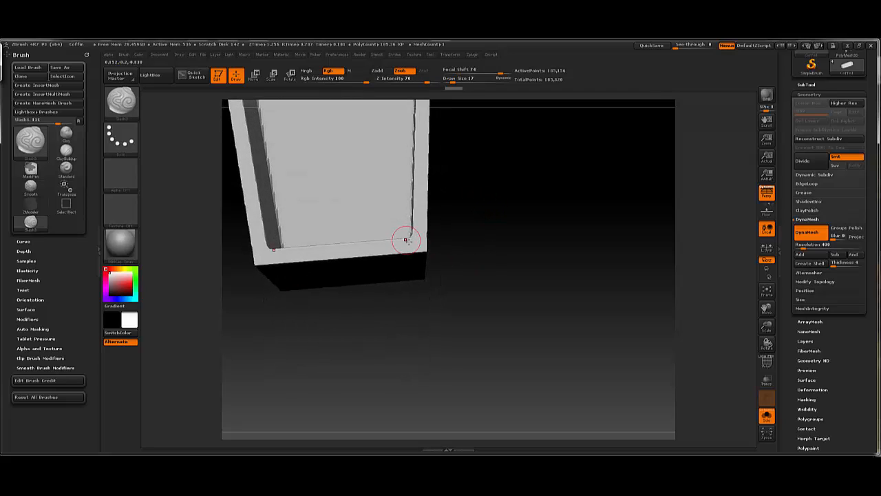
pyautogui.moveTo(411, 240); pyautogui.dragTo(412, 243)
pyautogui.moveTo(465, 211); pyautogui.dragTo(383, 206)
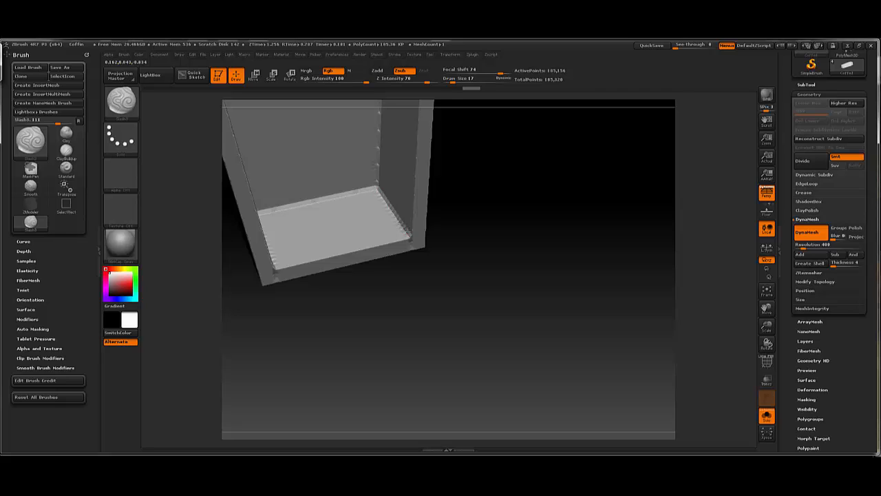
pyautogui.moveTo(411, 241); pyautogui.dragTo(376, 188)
pyautogui.moveTo(419, 257)
pyautogui.mouseDown()
pyautogui.moveTo(382, 196)
pyautogui.moveTo(376, 230)
pyautogui.moveTo(387, 236)
pyautogui.moveTo(376, 231)
pyautogui.moveTo(376, 281)
pyautogui.mouseUp()
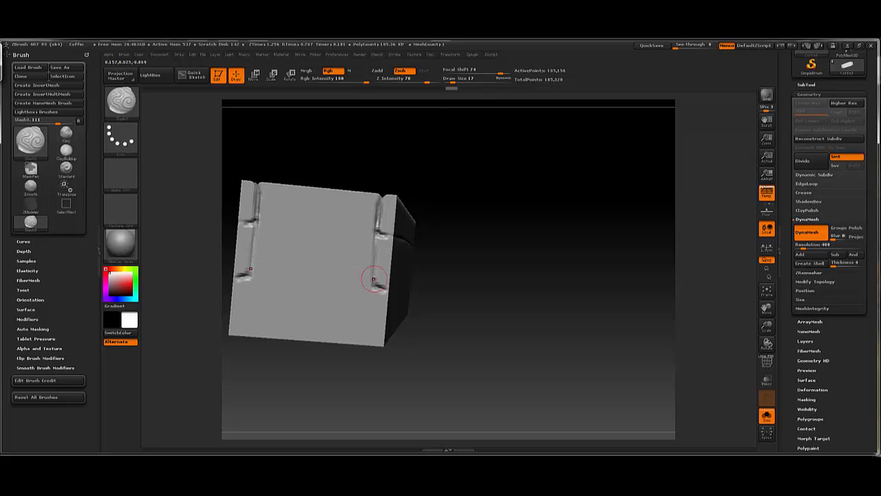
# - Turn off perspective and carve straight vertical grooves down both side edges of the coffin's narrow end face
pyautogui.moveTo(441, 230); pyautogui.dragTo(446, 225)
pyautogui.press('p')
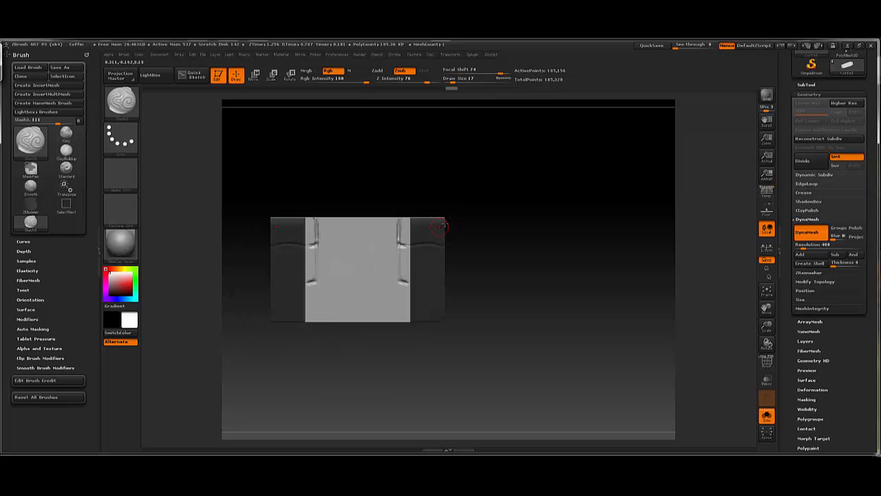
pyautogui.keyDown('alt'); pyautogui.moveTo(494, 209); pyautogui.dragTo(515, 203); pyautogui.keyUp('alt')
pyautogui.moveTo(515, 203); pyautogui.dragTo(510, 234)
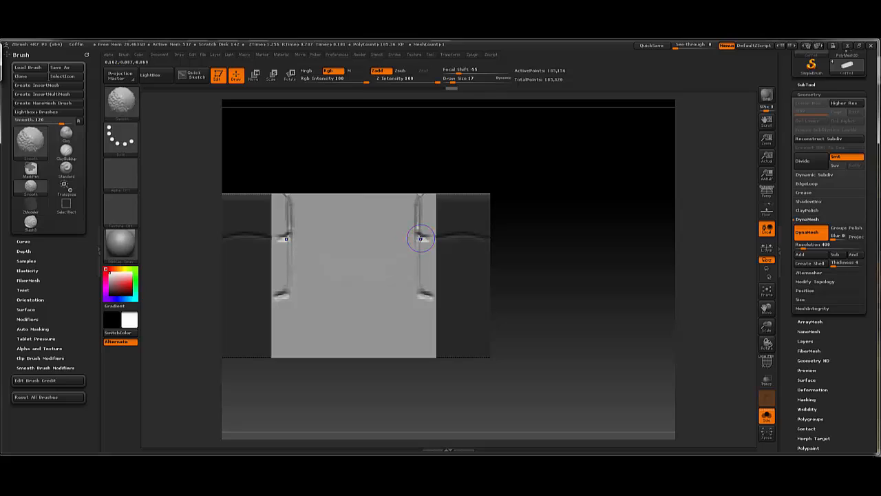
pyautogui.keyDown('shift'); pyautogui.moveTo(420, 239); pyautogui.dragTo(421, 289); pyautogui.keyUp('shift')
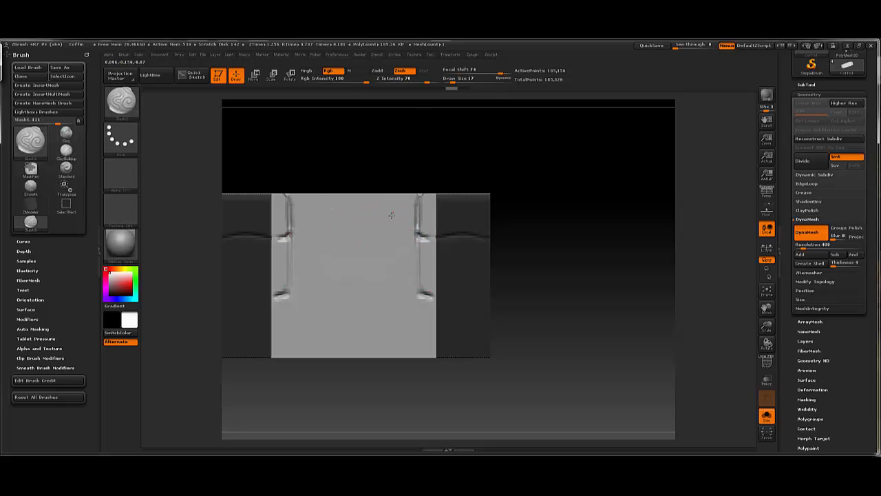
pyautogui.moveTo(392, 215); pyautogui.dragTo(358, 226)
pyautogui.hotkey('ctrl', 'z')
pyautogui.moveTo(418, 201)
pyautogui.mouseDown()
pyautogui.moveTo(416, 353)
pyautogui.moveTo(412, 332)
pyautogui.mouseUp()
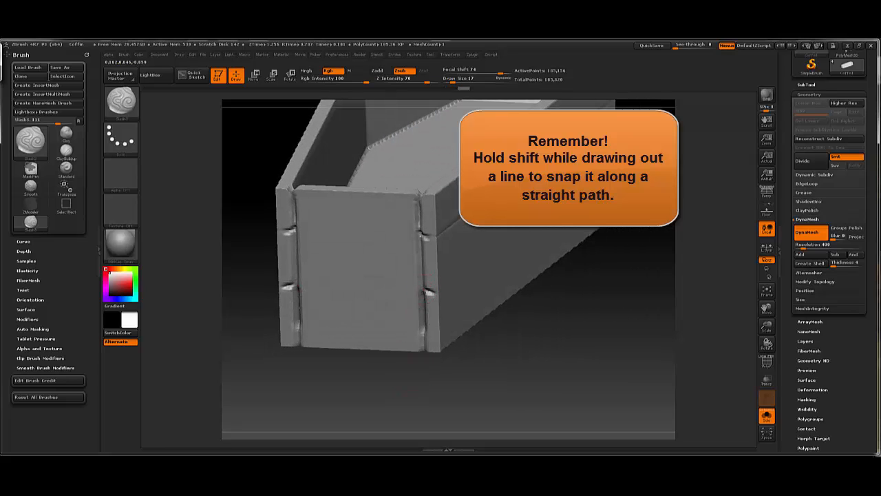
# - Deepen the vertical corner grooves on the narrow end face with short Slash3 strokes
pyautogui.moveTo(418, 237); pyautogui.dragTo(419, 271)
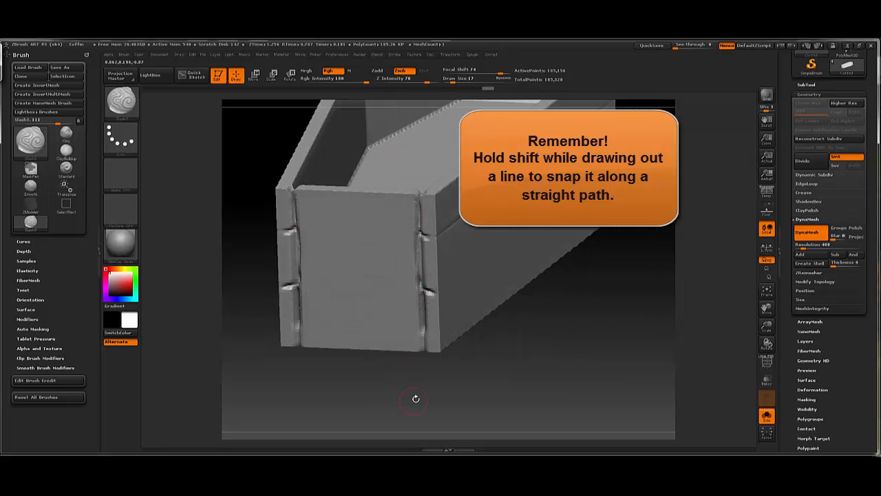
pyautogui.moveTo(416, 397)
pyautogui.mouseDown()
pyautogui.moveTo(454, 375)
pyautogui.moveTo(417, 379)
pyautogui.mouseUp()
pyautogui.moveTo(414, 300); pyautogui.dragTo(413, 321)
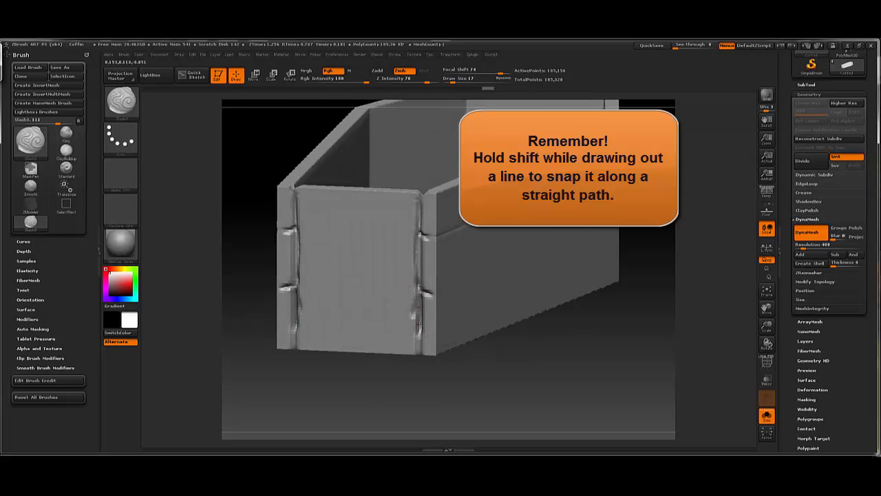
pyautogui.moveTo(467, 366); pyautogui.dragTo(377, 224)
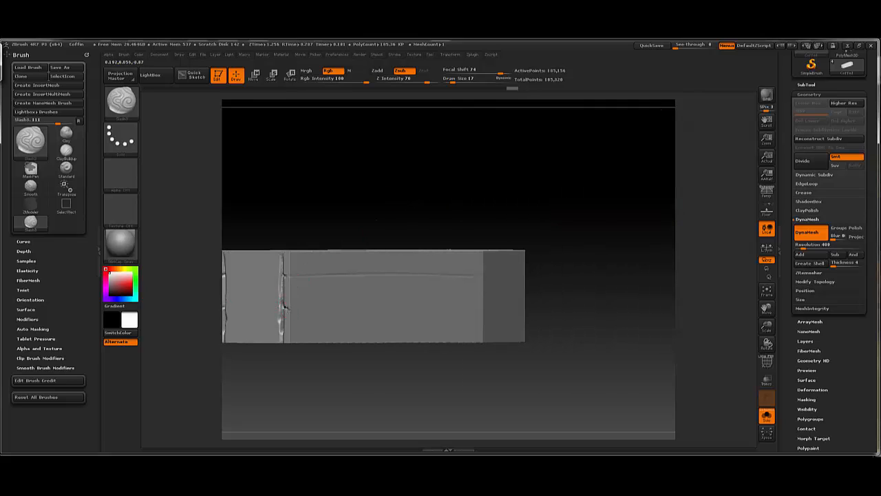
# - Carve a second plank groove along the lower part of the coffin's long side, ending near the shoulder bend
pyautogui.moveTo(377, 219); pyautogui.dragTo(389, 205)
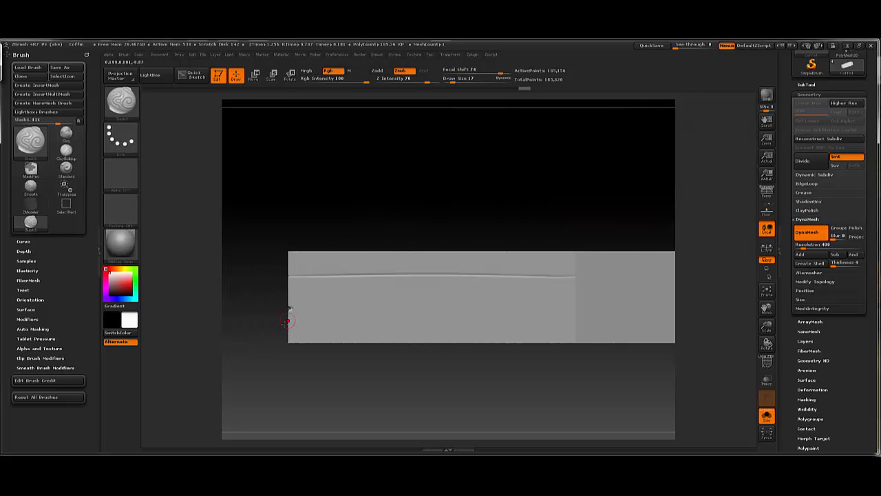
pyautogui.moveTo(310, 307)
pyautogui.mouseDown()
pyautogui.moveTo(526, 299)
pyautogui.moveTo(585, 275)
pyautogui.moveTo(596, 242)
pyautogui.moveTo(551, 348)
pyautogui.mouseUp()
pyautogui.keyDown('alt'); pyautogui.moveTo(507, 346); pyautogui.dragTo(527, 362); pyautogui.keyUp('alt')
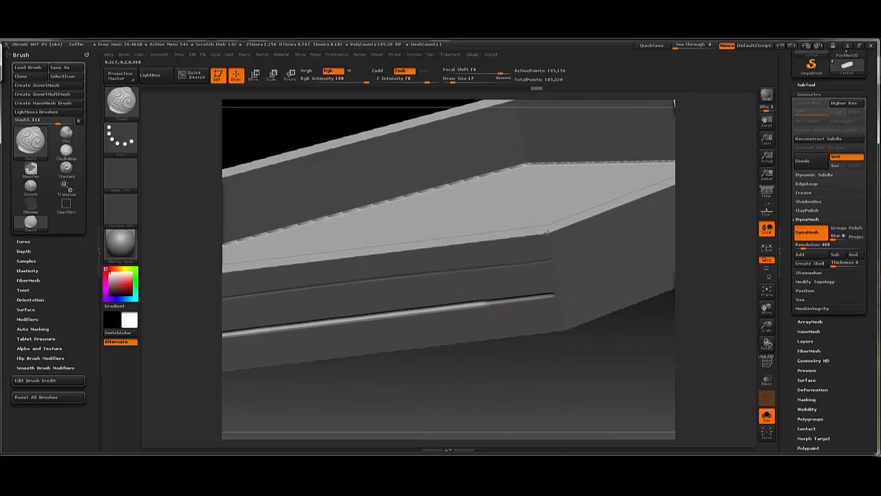
# - Carve a vertical seam at the shoulder bend and deepen the upper plank groove along the coffin's long side
pyautogui.moveTo(552, 257); pyautogui.dragTo(551, 259)
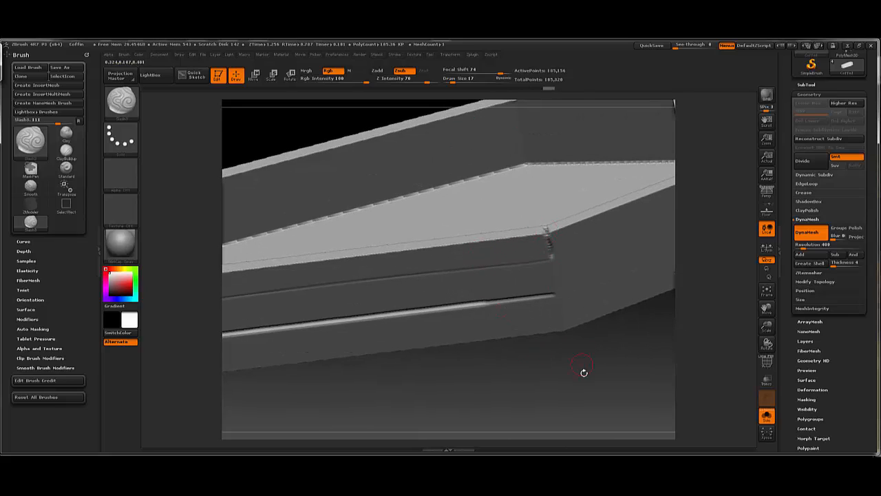
pyautogui.keyDown('shift'); pyautogui.moveTo(584, 372); pyautogui.dragTo(582, 365); pyautogui.keyUp('shift')
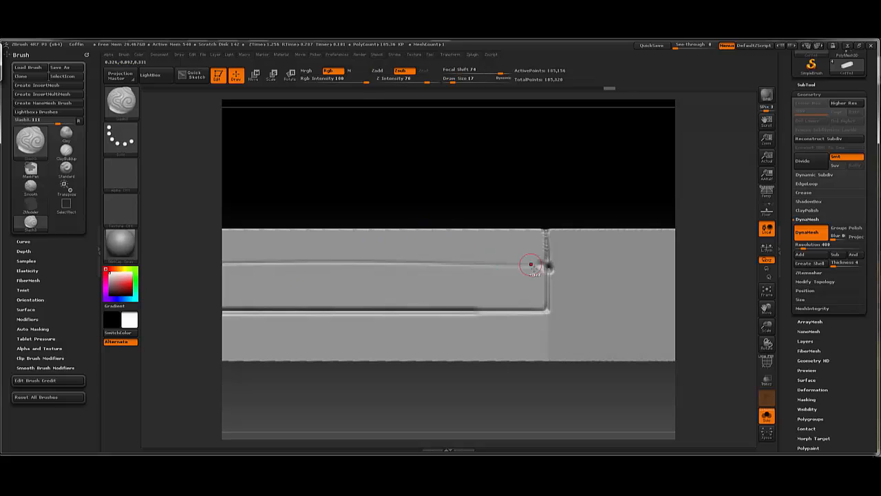
pyautogui.moveTo(526, 266); pyautogui.dragTo(236, 260)
# - Extend the vertical shoulder seam down to the coffin's bottom edge and add short horizontal scratches beside it
pyautogui.moveTo(527, 377)
pyautogui.mouseDown()
pyautogui.moveTo(496, 397)
pyautogui.moveTo(456, 343)
pyautogui.moveTo(471, 342)
pyautogui.mouseUp()
pyautogui.moveTo(470, 342)
pyautogui.keyDown('alt'); pyautogui.mouseDown()
pyautogui.moveTo(414, 329)
pyautogui.moveTo(395, 375)
pyautogui.mouseUp(); pyautogui.keyUp('alt')
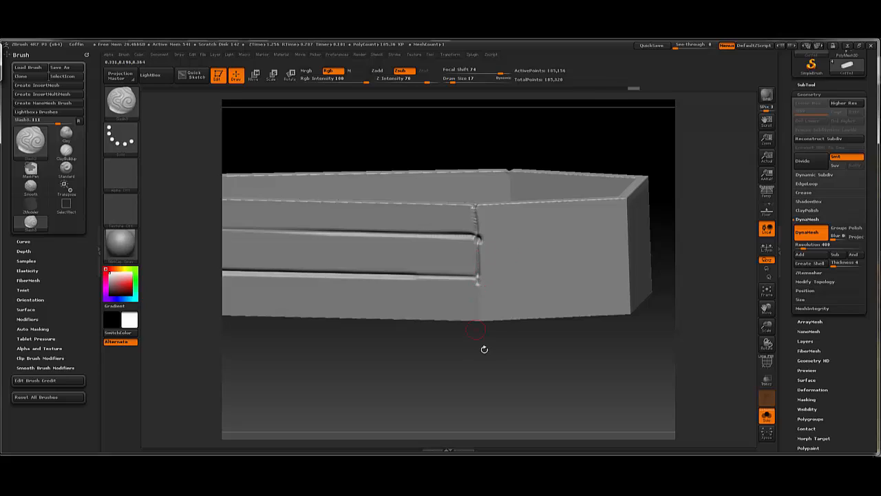
pyautogui.keyDown('shift'); pyautogui.moveTo(482, 350); pyautogui.dragTo(478, 287); pyautogui.keyUp('shift')
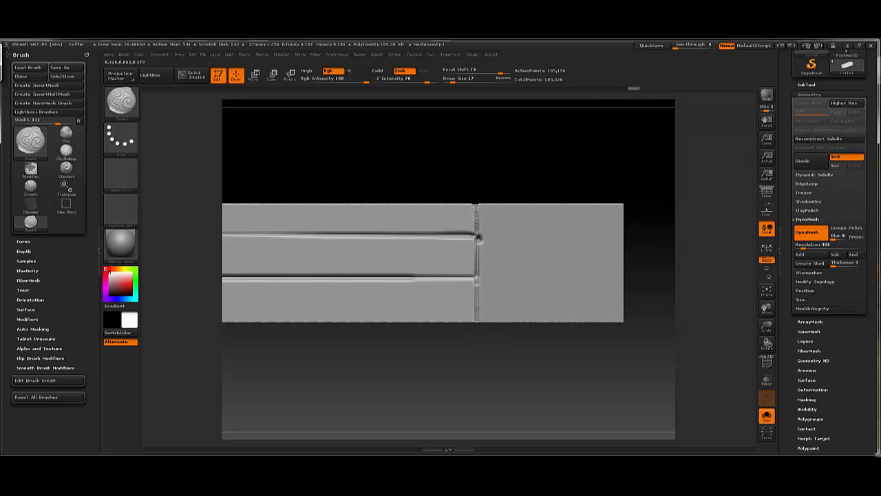
pyautogui.moveTo(476, 321); pyautogui.dragTo(475, 276)
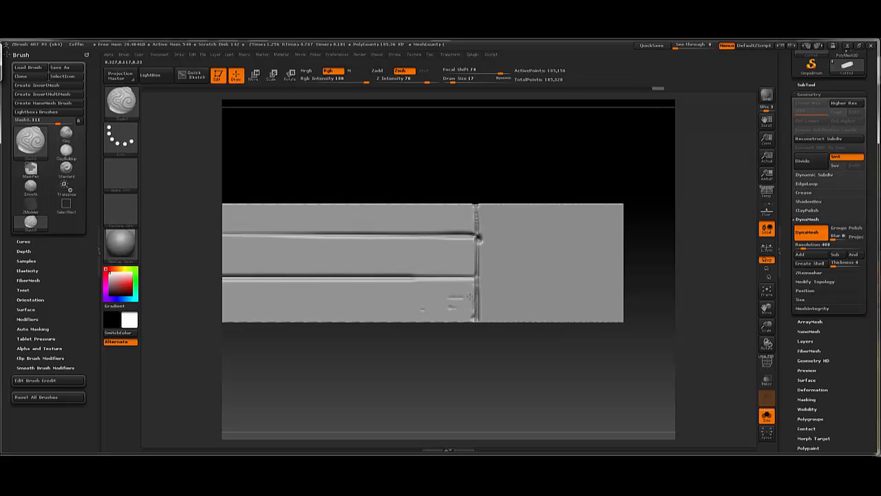
pyautogui.moveTo(470, 296); pyautogui.dragTo(416, 305)
pyautogui.moveTo(474, 344); pyautogui.dragTo(475, 313)
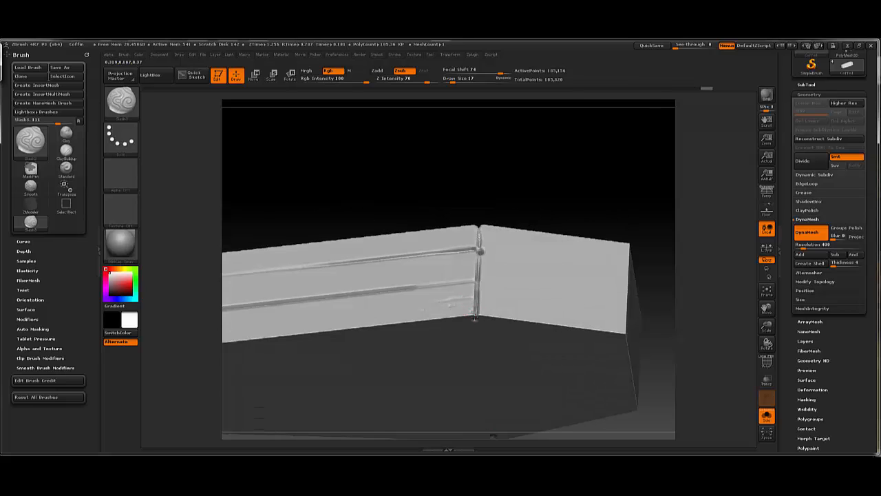
pyautogui.moveTo(551, 196); pyautogui.dragTo(499, 220)
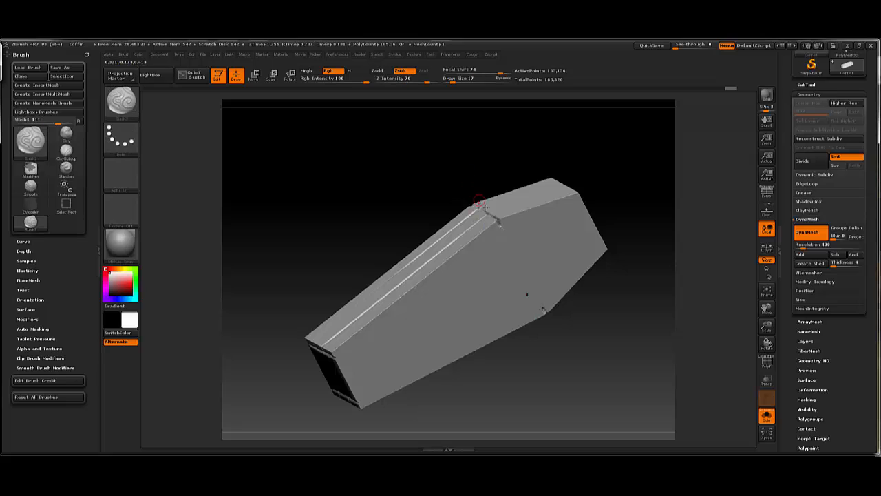
# - Carve two straight lengthwise plank grooves along the coffin's underside and a seam across its narrow end
pyautogui.moveTo(500, 155)
pyautogui.mouseDown()
pyautogui.moveTo(507, 230)
pyautogui.moveTo(582, 172)
pyautogui.moveTo(653, 138)
pyautogui.moveTo(645, 146)
pyautogui.moveTo(457, 150)
pyautogui.moveTo(448, 272)
pyautogui.moveTo(385, 395)
pyautogui.moveTo(351, 329)
pyautogui.moveTo(403, 344)
pyautogui.moveTo(403, 352)
pyautogui.moveTo(376, 315)
pyautogui.moveTo(373, 269)
pyautogui.moveTo(327, 299)
pyautogui.moveTo(364, 318)
pyautogui.moveTo(371, 358)
pyautogui.moveTo(389, 339)
pyautogui.moveTo(351, 360)
pyautogui.moveTo(389, 307)
pyautogui.moveTo(376, 311)
pyautogui.mouseUp()
pyautogui.click(389, 307)
pyautogui.keyDown('shift'); pyautogui.moveTo(308, 315); pyautogui.dragTo(321, 325); pyautogui.keyUp('shift')
pyautogui.moveTo(388, 313)
pyautogui.mouseDown()
pyautogui.moveTo(379, 308)
pyautogui.moveTo(335, 348)
pyautogui.moveTo(342, 392)
pyautogui.mouseUp()
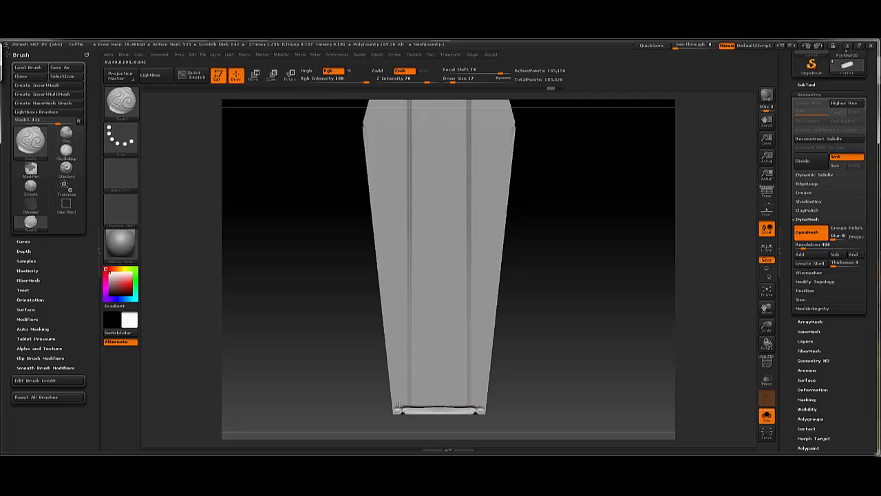
# - Continue the shoulder seams over the bottom edges as short notches at both shoulder corners of the underside
pyautogui.moveTo(334, 347); pyautogui.dragTo(341, 247)
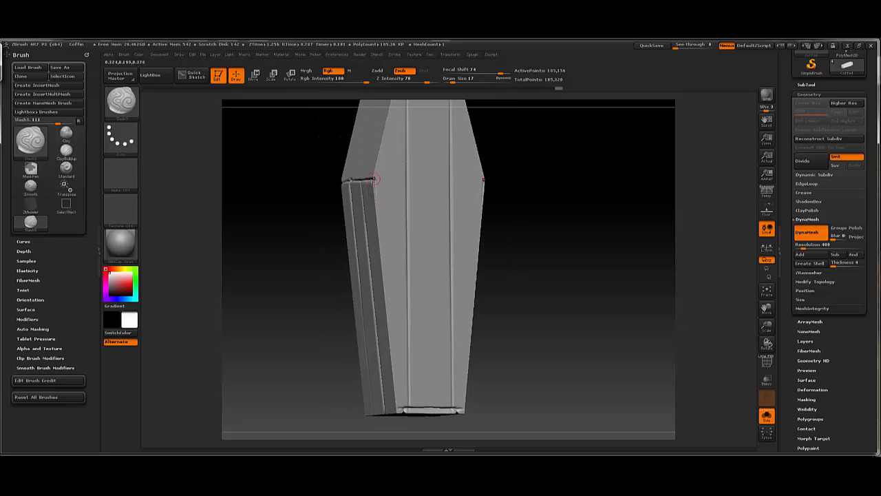
pyautogui.moveTo(370, 179); pyautogui.dragTo(376, 179)
pyautogui.keyDown('shift'); pyautogui.moveTo(335, 198); pyautogui.dragTo(323, 199); pyautogui.keyUp('shift')
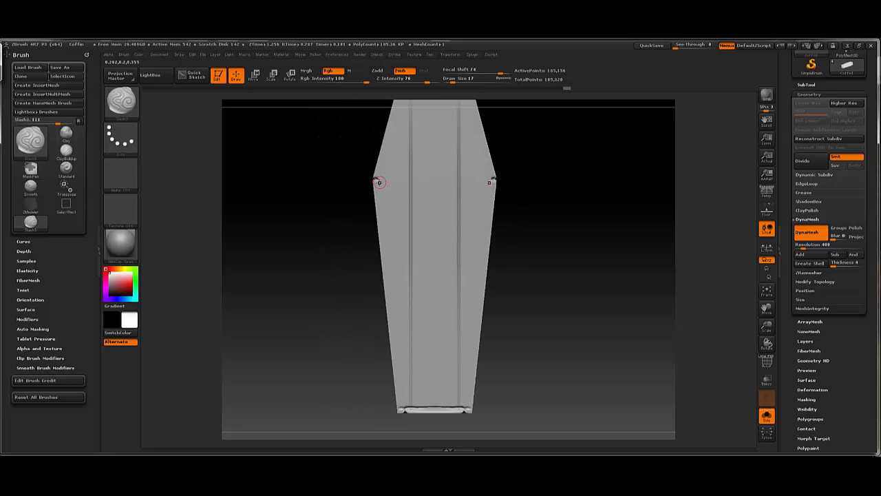
pyautogui.press('shift')
pyautogui.moveTo(331, 243)
pyautogui.mouseDown()
pyautogui.moveTo(346, 220)
pyautogui.moveTo(338, 282)
pyautogui.moveTo(351, 289)
pyautogui.mouseUp()
pyautogui.moveTo(337, 232); pyautogui.dragTo(341, 235)
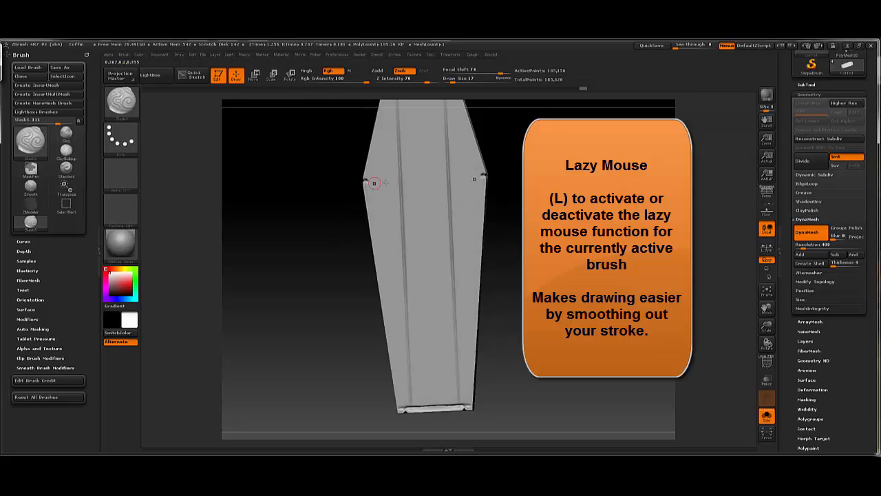
# - Try a groove down the underside's outer edge from the shoulder corner, and undo the stroke
pyautogui.moveTo(366, 183); pyautogui.dragTo(381, 348)
pyautogui.hotkey('ctrl', 'z')
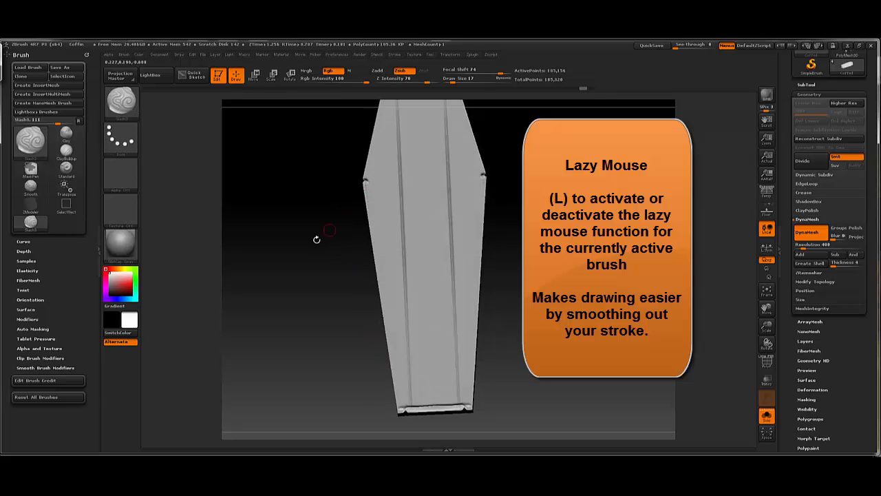
pyautogui.moveTo(317, 239); pyautogui.dragTo(351, 241)
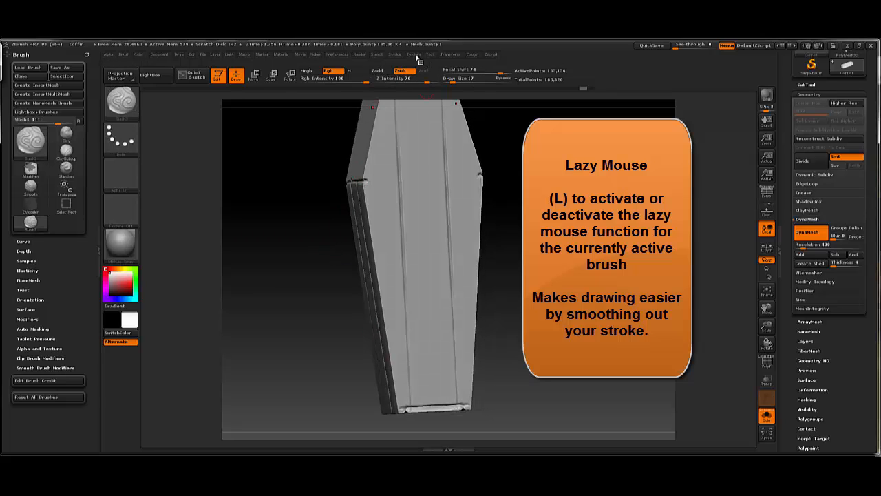
# - Raise the Slash3 brush's LazyRadius in the Lazy Mouse settings, test it with a stroke on the underside, and undo that stroke
pyautogui.click(394, 54)
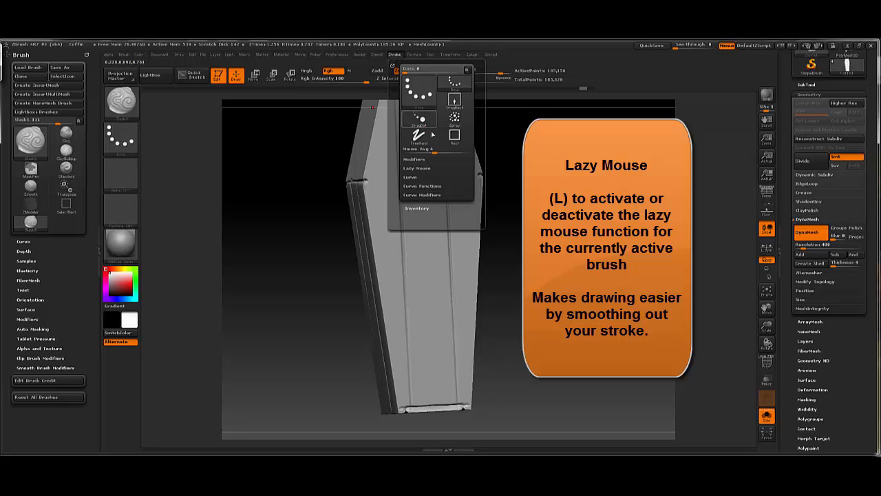
pyautogui.click(418, 168)
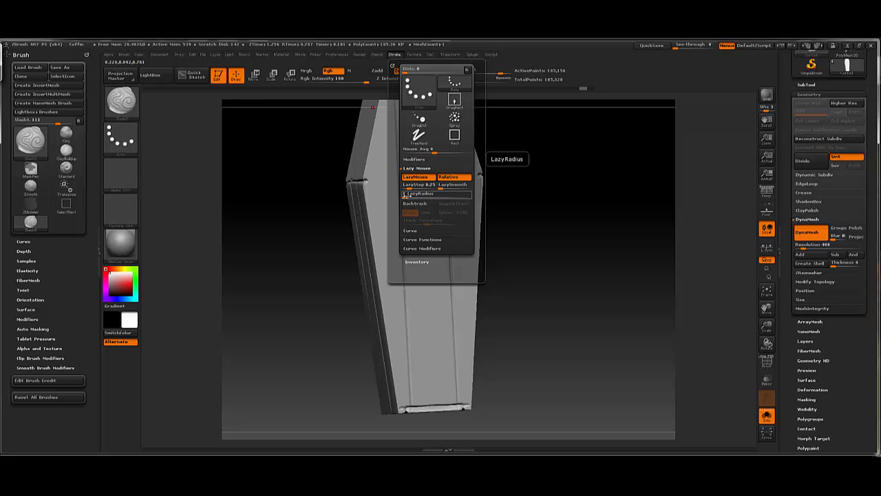
pyautogui.moveTo(407, 197); pyautogui.dragTo(411, 197)
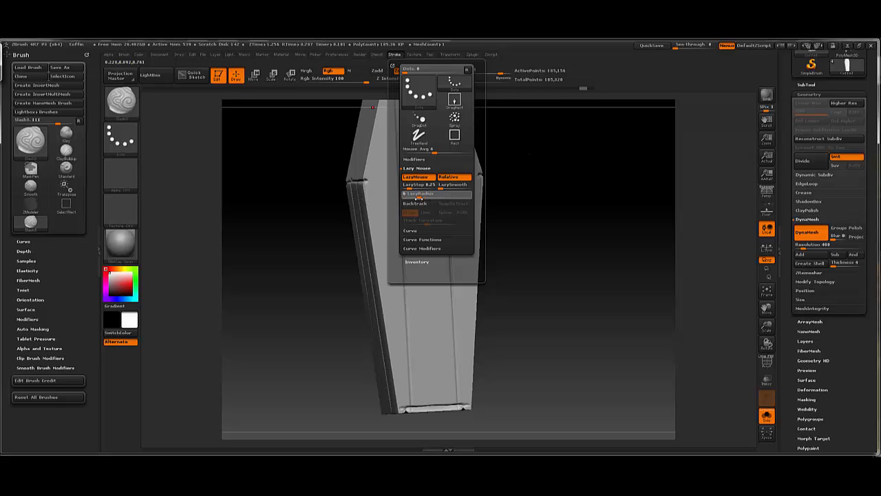
pyautogui.keyDown('shift'); pyautogui.moveTo(324, 208); pyautogui.dragTo(305, 208); pyautogui.keyUp('shift')
pyautogui.moveTo(432, 142)
pyautogui.mouseDown()
pyautogui.moveTo(394, 168)
pyautogui.moveTo(381, 227)
pyautogui.moveTo(394, 262)
pyautogui.moveTo(389, 292)
pyautogui.mouseUp()
pyautogui.hotkey('ctrl', 'z')
# - Increase the LazyRadius to 16, test it with a winding stroke on the underside, and undo that stroke
pyautogui.click(429, 55)
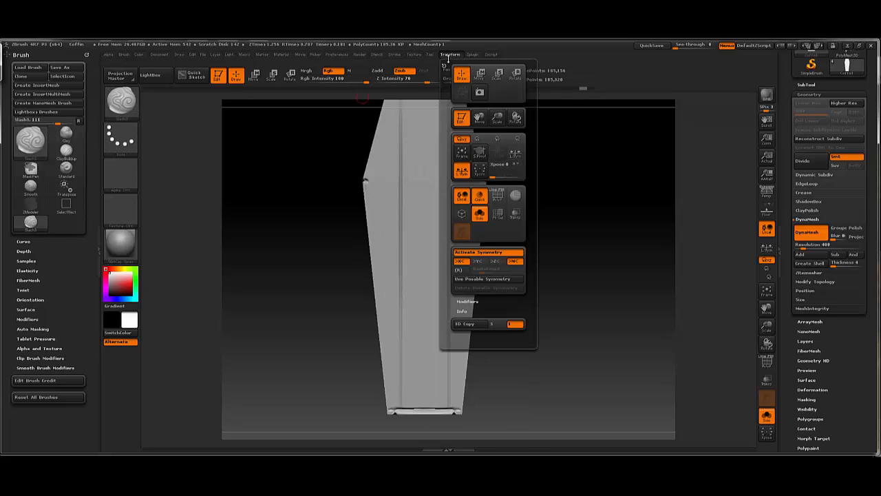
pyautogui.click(394, 54)
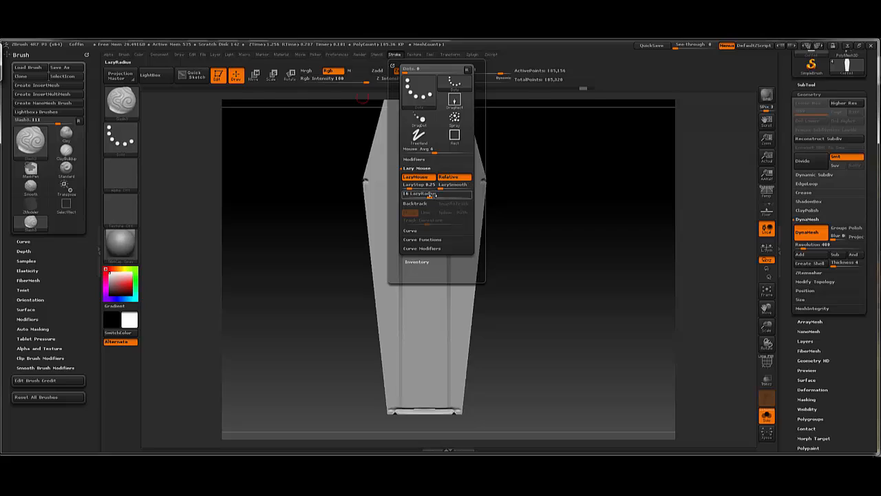
pyautogui.moveTo(404, 142)
pyautogui.mouseDown()
pyautogui.moveTo(377, 205)
pyautogui.moveTo(390, 229)
pyautogui.moveTo(416, 241)
pyautogui.moveTo(438, 292)
pyautogui.moveTo(403, 331)
pyautogui.mouseUp()
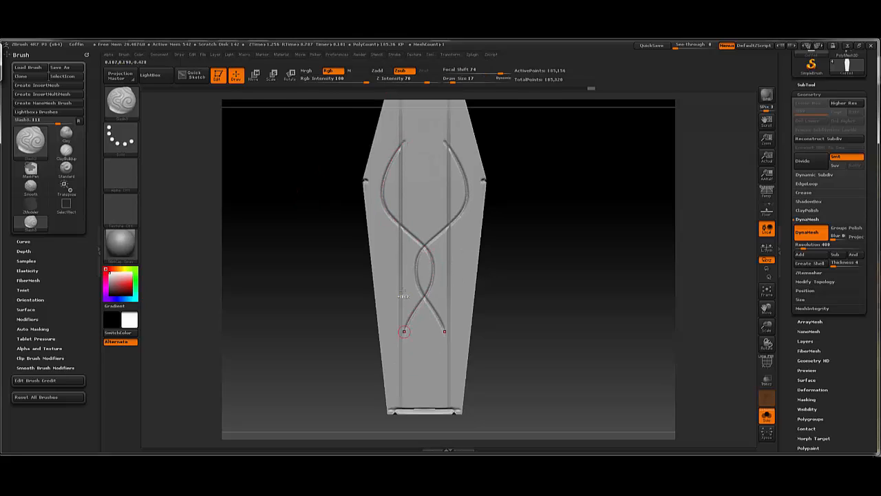
pyautogui.hotkey('ctrl', 'z')
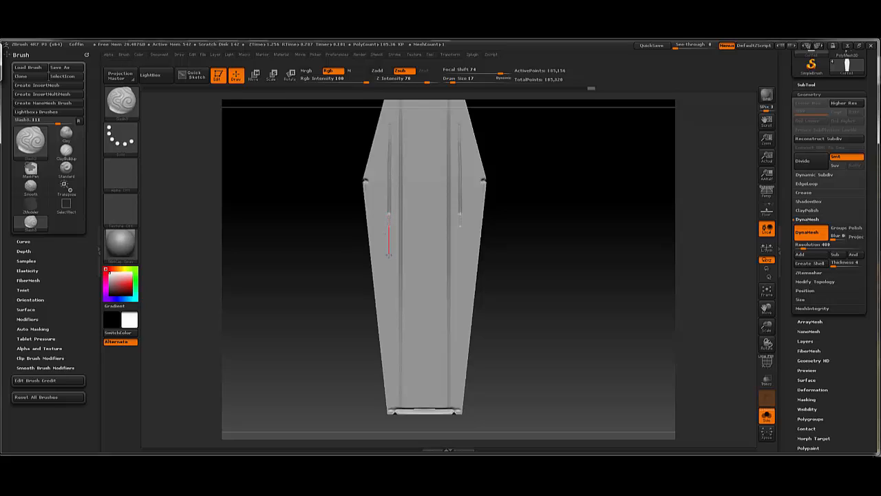
# - Try straight lengthwise grooves on the underside's outer boards and undo them
pyautogui.moveTo(388, 272); pyautogui.dragTo(388, 273)
pyautogui.moveTo(330, 275)
pyautogui.mouseDown()
pyautogui.moveTo(313, 269)
pyautogui.moveTo(337, 281)
pyautogui.moveTo(318, 258)
pyautogui.moveTo(427, 236)
pyautogui.mouseUp()
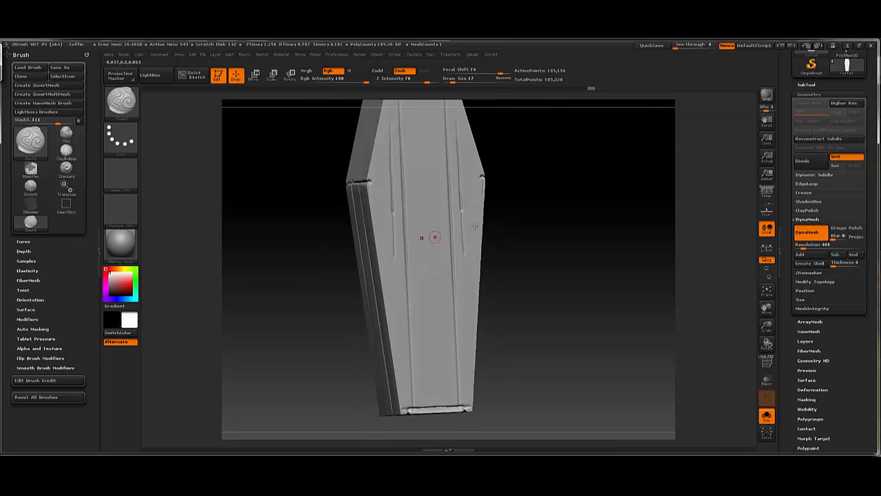
pyautogui.moveTo(525, 181); pyautogui.dragTo(551, 163)
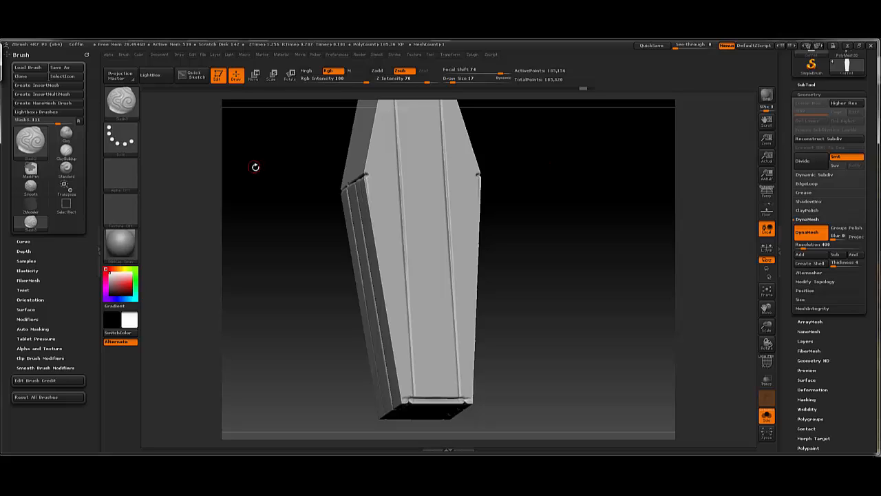
pyautogui.moveTo(254, 165); pyautogui.dragTo(296, 191)
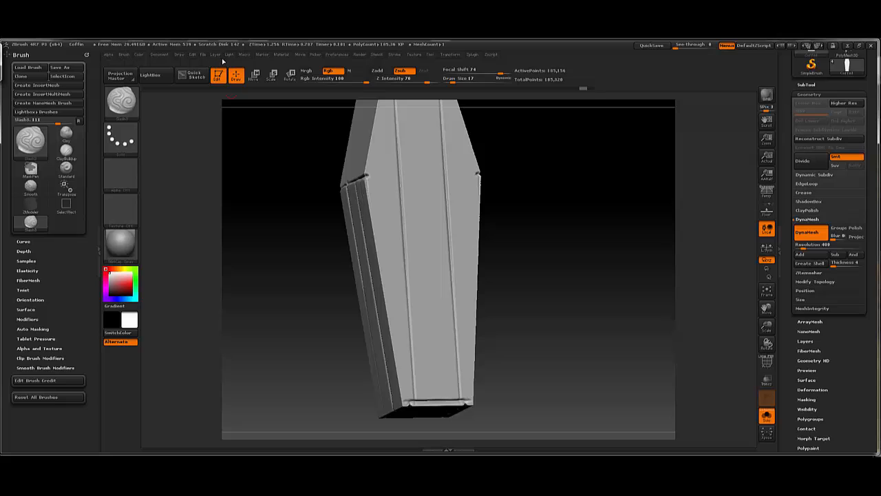
# - Save the project as Coffin in the ZProjects folder, overwriting the existing file
pyautogui.click(203, 56)
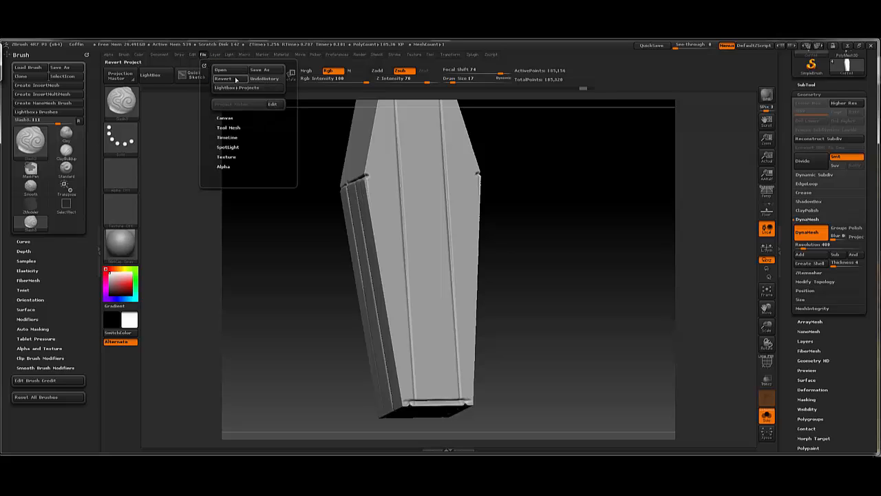
pyautogui.click(257, 73)
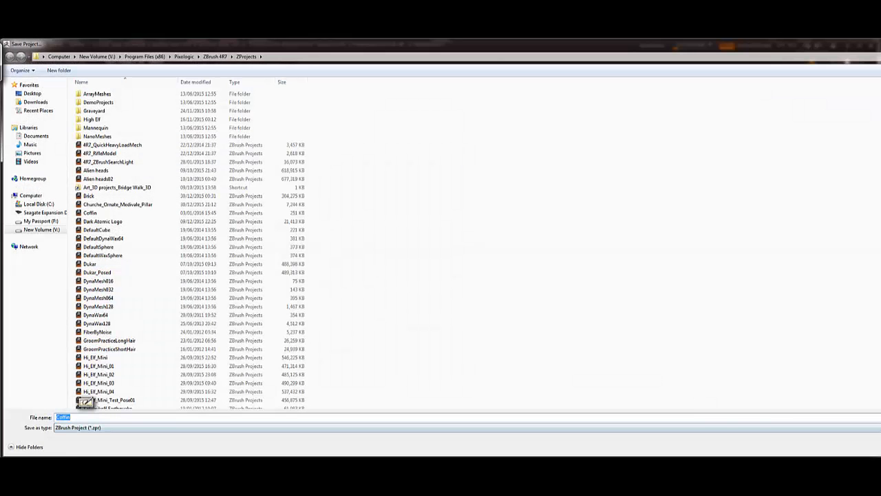
pyautogui.press('Return')
pyautogui.click(540, 255)
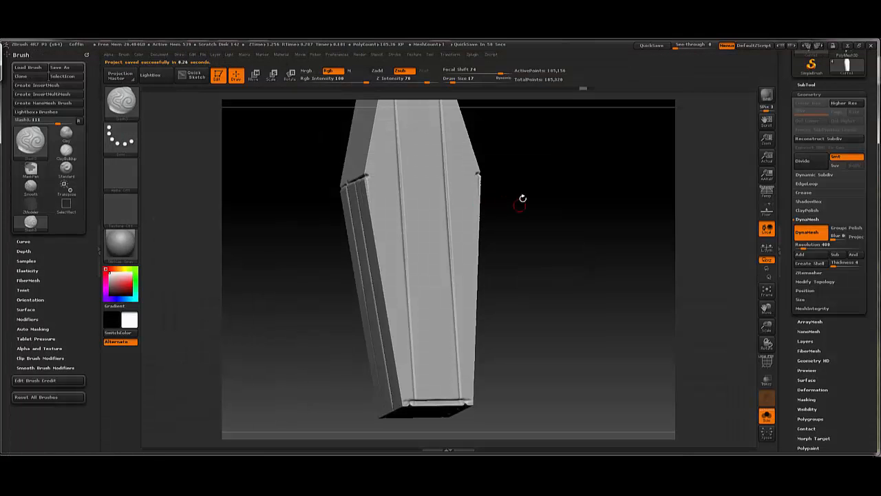
# - Carve grooves along the underside's long outer edges from the shoulder corners toward the narrow end
pyautogui.moveTo(523, 197); pyautogui.dragTo(538, 186)
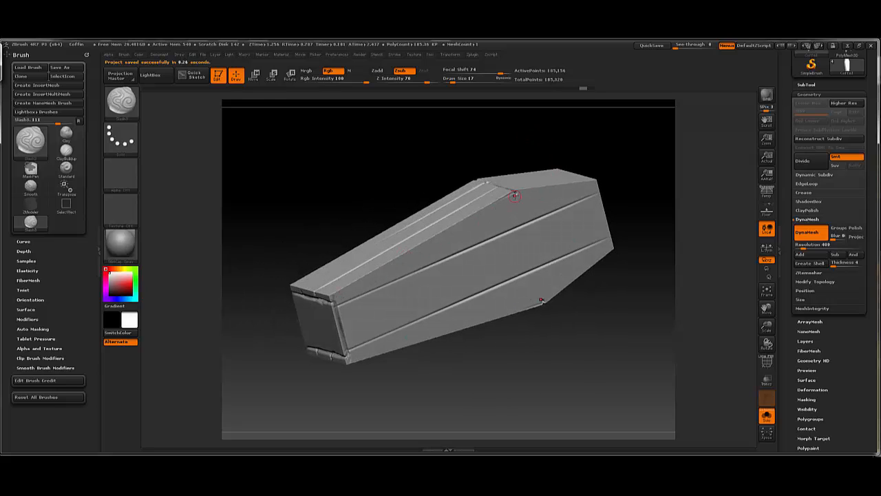
pyautogui.moveTo(479, 214); pyautogui.dragTo(430, 242)
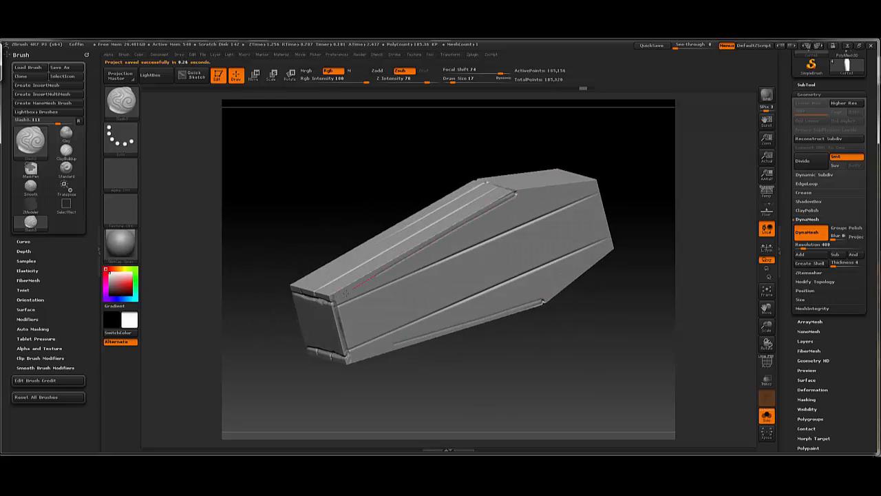
pyautogui.moveTo(365, 207)
pyautogui.mouseDown()
pyautogui.moveTo(388, 165)
pyautogui.moveTo(414, 161)
pyautogui.moveTo(374, 219)
pyautogui.mouseUp()
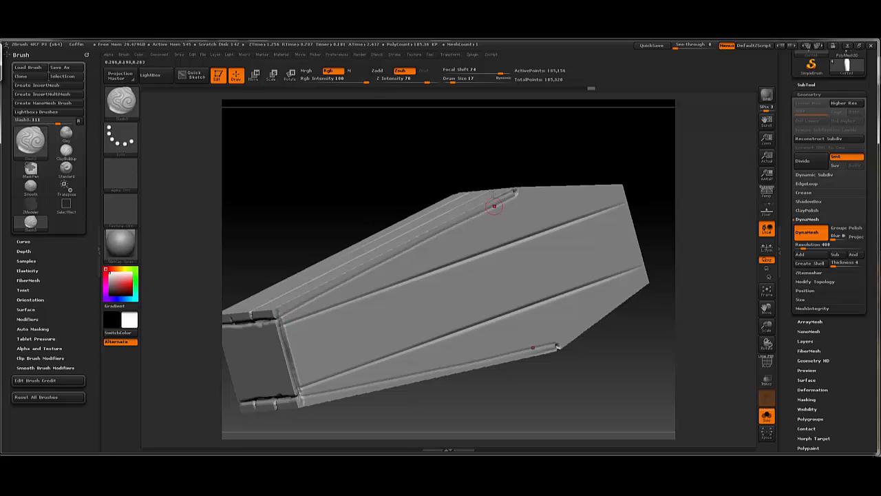
# - Continue the underside's edge grooves from the shoulder corners to the wide end and carve matching grooves along the wide end face's side edges
pyautogui.moveTo(530, 159); pyautogui.dragTo(421, 201)
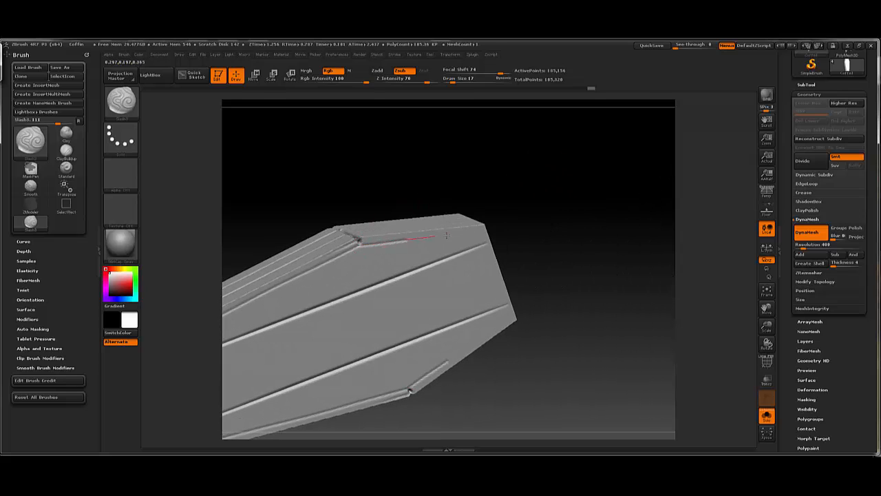
pyautogui.moveTo(510, 197); pyautogui.dragTo(475, 207)
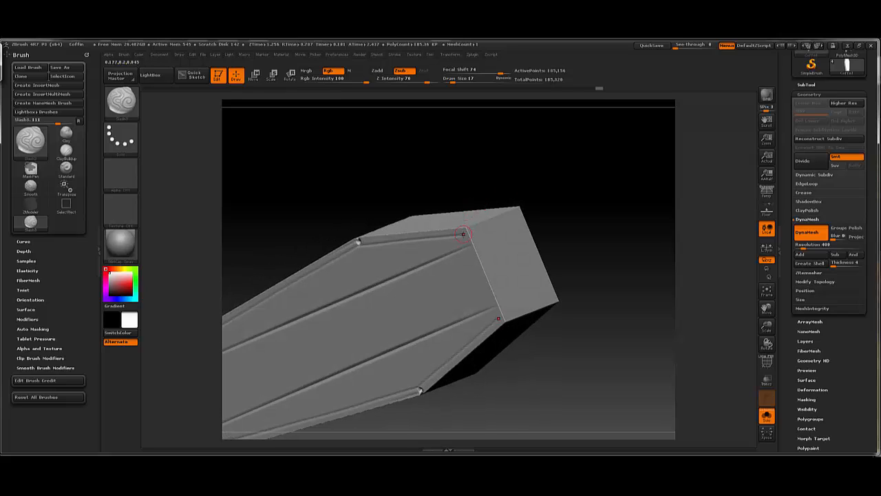
pyautogui.moveTo(545, 183); pyautogui.dragTo(493, 223)
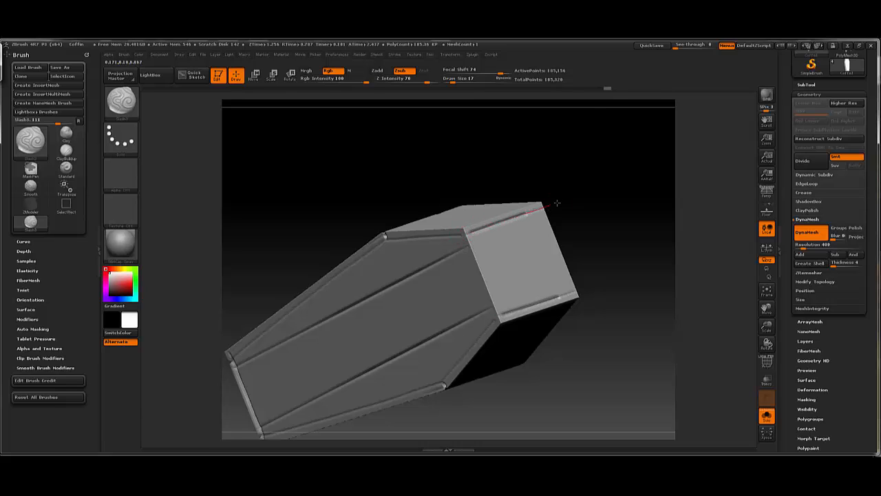
pyautogui.moveTo(553, 181); pyautogui.dragTo(476, 229)
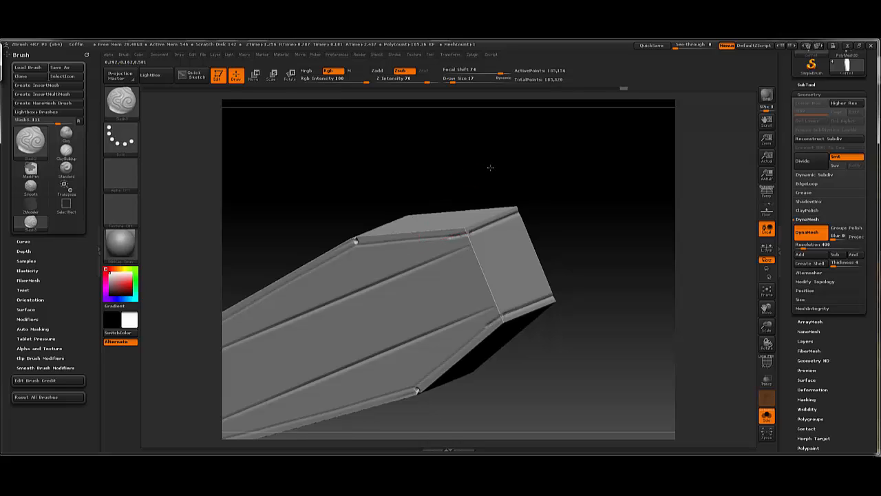
# - Go over the underside's edge groove between the shoulder corner and wide end, continuing onto the end face's side edge
pyautogui.moveTo(490, 169); pyautogui.dragTo(429, 221)
pyautogui.moveTo(369, 241)
pyautogui.mouseDown()
pyautogui.moveTo(527, 225)
pyautogui.moveTo(468, 221)
pyautogui.mouseUp()
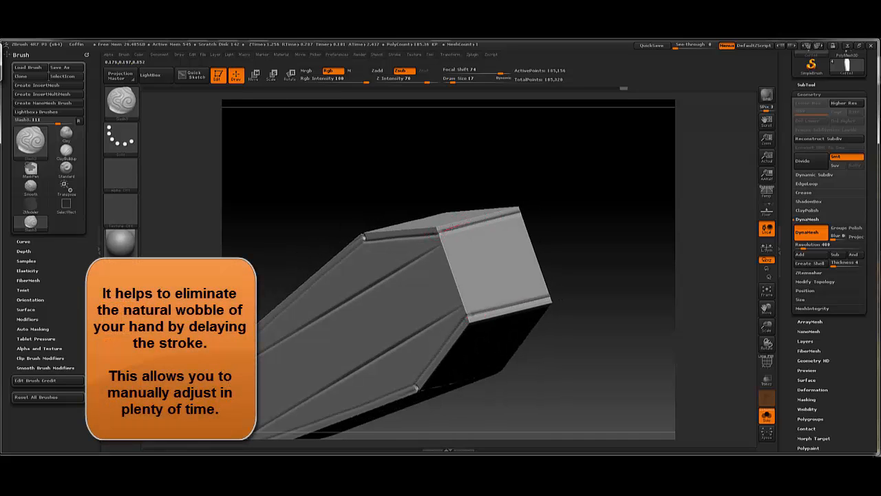
pyautogui.moveTo(471, 222); pyautogui.dragTo(495, 217)
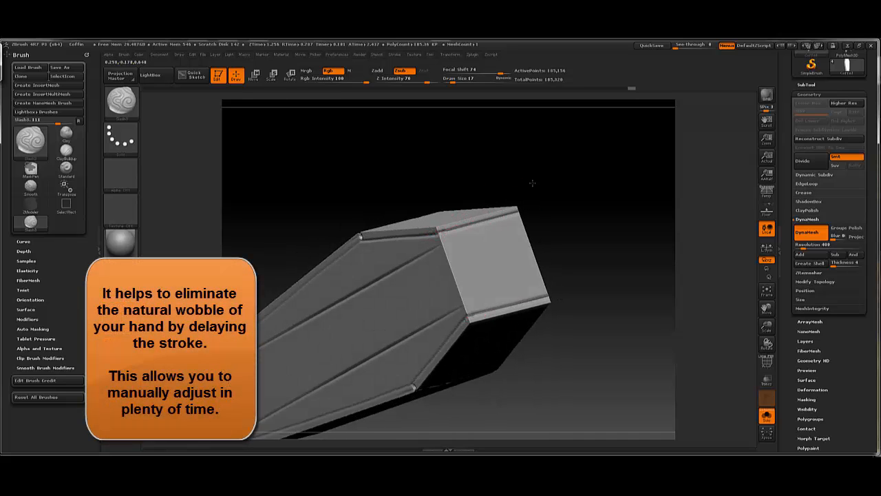
pyautogui.moveTo(532, 183)
pyautogui.mouseDown()
pyautogui.moveTo(378, 219)
pyautogui.moveTo(450, 158)
pyautogui.moveTo(392, 169)
pyautogui.moveTo(406, 164)
pyautogui.moveTo(440, 187)
pyautogui.moveTo(398, 171)
pyautogui.mouseUp()
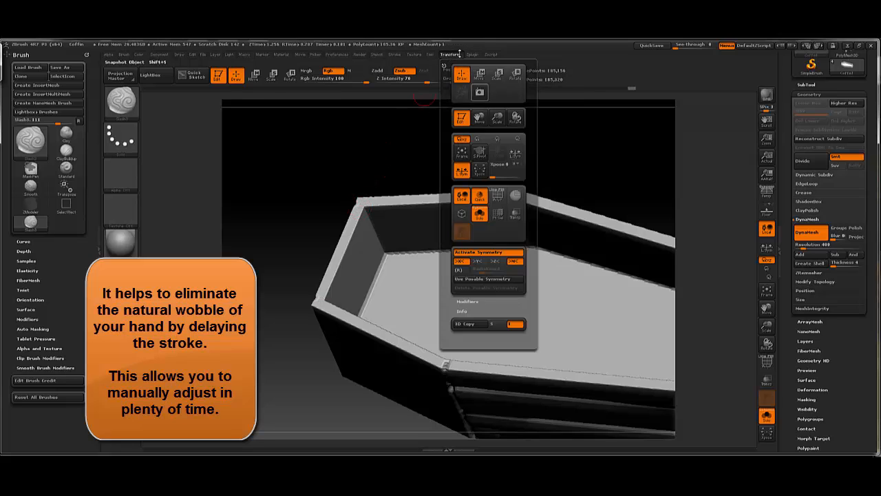
# - Lower the LazyRadius of the brush's Lazy Mouse to shorten the stroke delay
pyautogui.moveTo(473, 58)
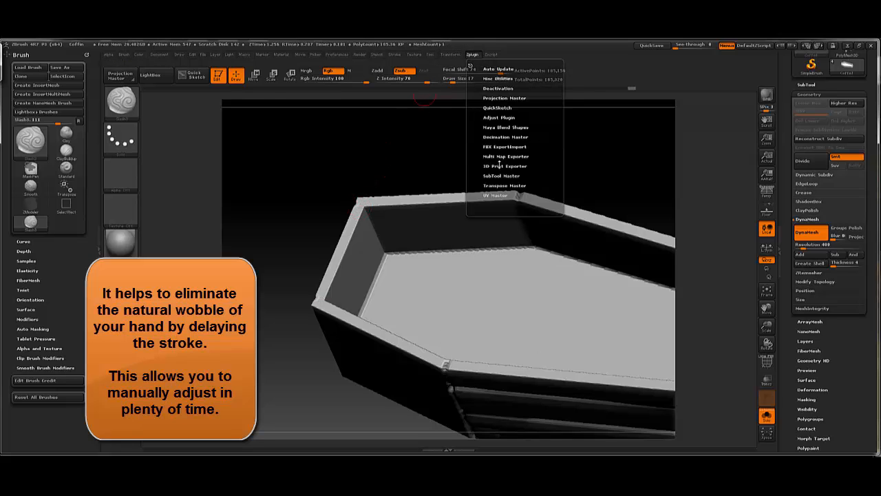
pyautogui.moveTo(395, 54)
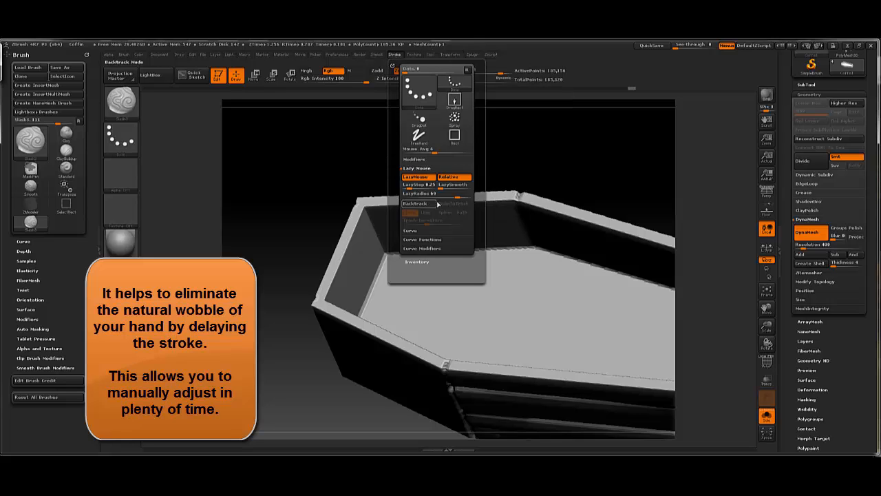
pyautogui.moveTo(457, 197); pyautogui.dragTo(426, 197)
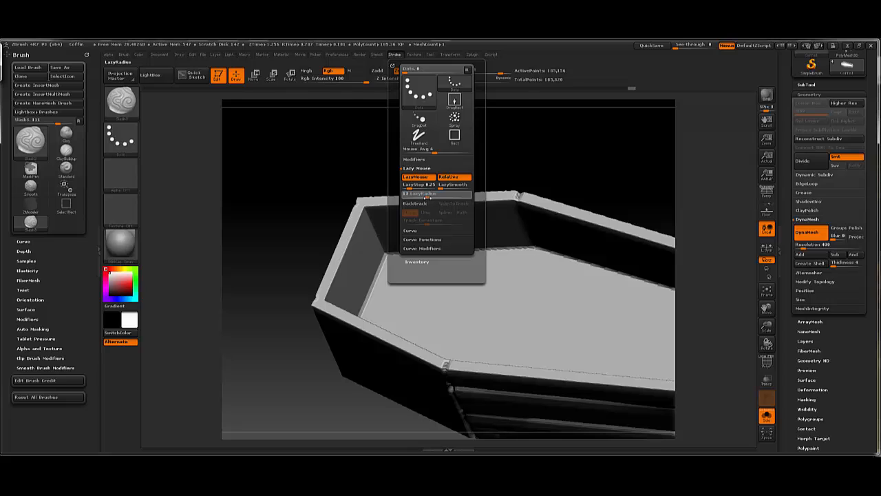
# - Try a short groove across the coffin's inner floor and undo it
pyautogui.moveTo(330, 163); pyautogui.dragTo(346, 170)
pyautogui.moveTo(433, 276)
pyautogui.mouseDown()
pyautogui.moveTo(493, 280)
pyautogui.moveTo(508, 318)
pyautogui.mouseUp()
pyautogui.hotkey('ctrl', 'z')
# - Carve notches across the rim at both corners of the coffin's wide end
pyautogui.moveTo(378, 172); pyautogui.dragTo(364, 178)
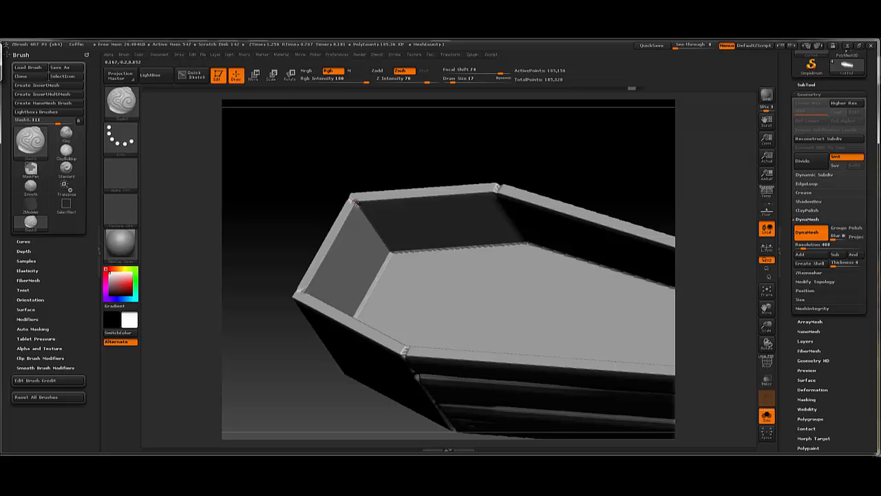
pyautogui.moveTo(352, 175)
pyautogui.mouseDown()
pyautogui.moveTo(372, 172)
pyautogui.moveTo(360, 163)
pyautogui.moveTo(342, 176)
pyautogui.moveTo(362, 187)
pyautogui.moveTo(344, 198)
pyautogui.moveTo(329, 176)
pyautogui.moveTo(358, 110)
pyautogui.moveTo(329, 115)
pyautogui.moveTo(345, 155)
pyautogui.moveTo(488, 216)
pyautogui.mouseUp()
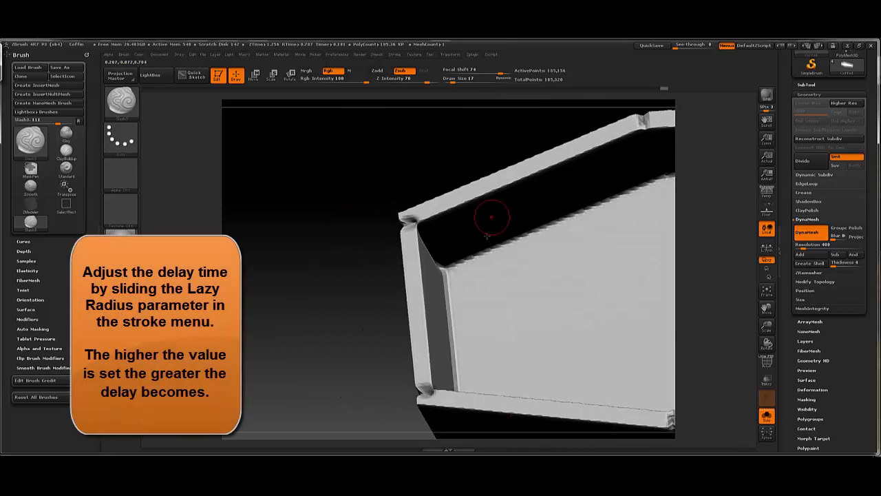
pyautogui.moveTo(387, 186)
pyautogui.mouseDown()
pyautogui.moveTo(305, 197)
pyautogui.moveTo(414, 298)
pyautogui.moveTo(523, 344)
pyautogui.moveTo(283, 161)
pyautogui.moveTo(364, 229)
pyautogui.moveTo(369, 378)
pyautogui.mouseUp()
# - Carve a groove along the wide end face's lower edge, undoing and redrawing the stroke between the side grooves
pyautogui.moveTo(244, 220); pyautogui.dragTo(531, 145)
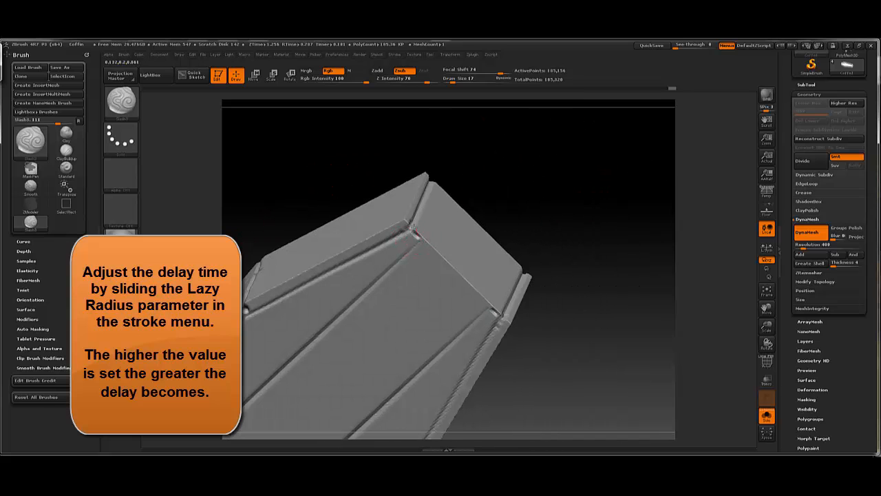
pyautogui.moveTo(503, 194)
pyautogui.mouseDown()
pyautogui.moveTo(415, 227)
pyautogui.moveTo(413, 254)
pyautogui.moveTo(503, 312)
pyautogui.mouseUp()
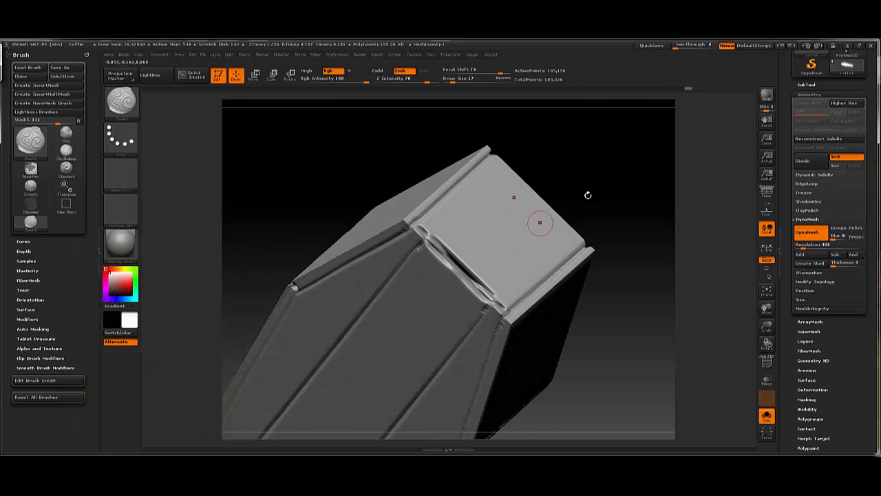
pyautogui.moveTo(588, 196); pyautogui.dragTo(557, 224)
pyautogui.hotkey('ctrl', 'z')
pyautogui.moveTo(433, 238); pyautogui.dragTo(491, 302)
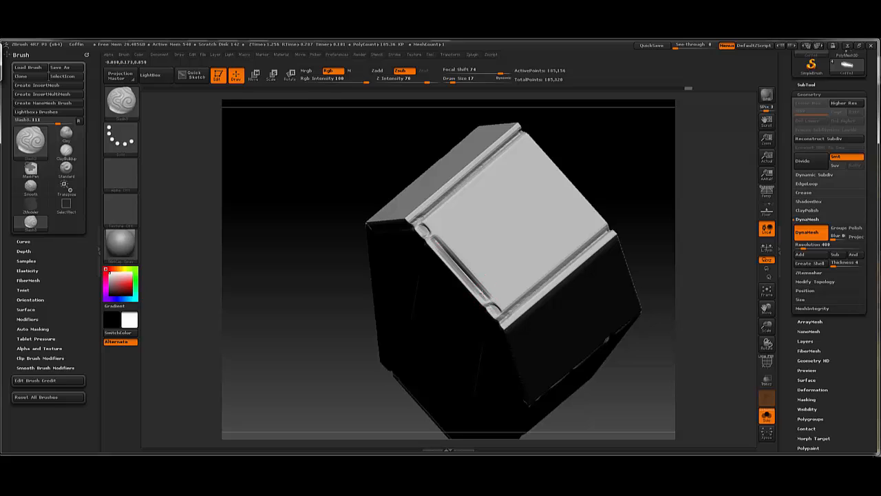
pyautogui.moveTo(318, 318); pyautogui.dragTo(363, 252)
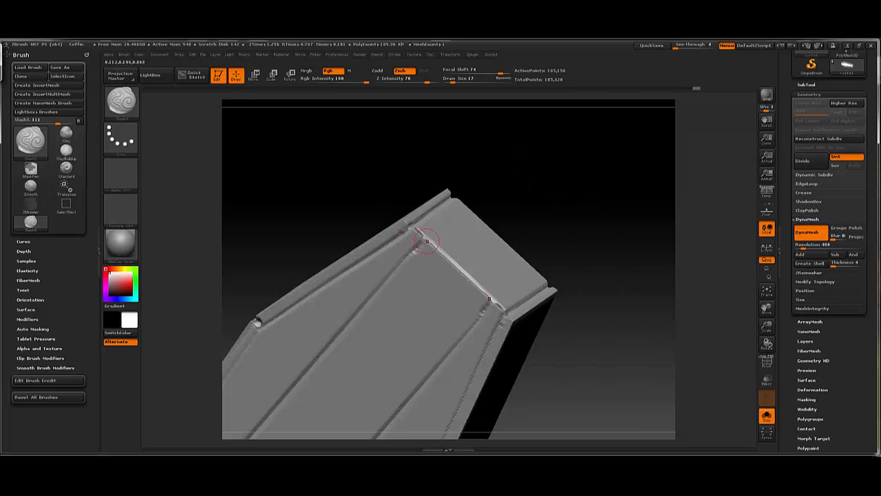
pyautogui.moveTo(426, 241); pyautogui.dragTo(413, 255)
# - Carve two straight horizontal plank seams across the wide end face between its side grooves
pyautogui.moveTo(551, 324)
pyautogui.mouseDown()
pyautogui.moveTo(603, 214)
pyautogui.moveTo(630, 193)
pyautogui.moveTo(608, 257)
pyautogui.moveTo(607, 241)
pyautogui.mouseUp()
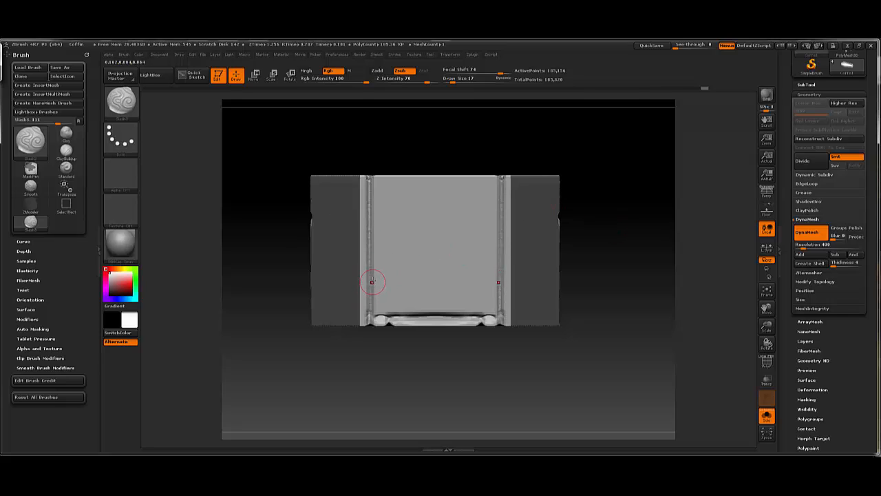
pyautogui.moveTo(373, 277)
pyautogui.mouseDown()
pyautogui.moveTo(432, 277)
pyautogui.moveTo(374, 277)
pyautogui.moveTo(369, 294)
pyautogui.mouseUp()
pyautogui.press('shift')
pyautogui.press('shift')
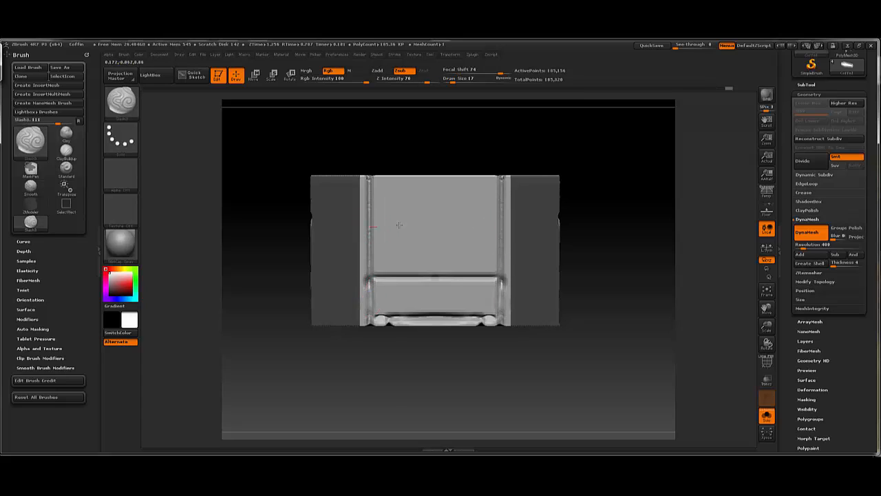
pyautogui.moveTo(369, 223)
pyautogui.mouseDown()
pyautogui.moveTo(433, 224)
pyautogui.moveTo(365, 225)
pyautogui.mouseUp()
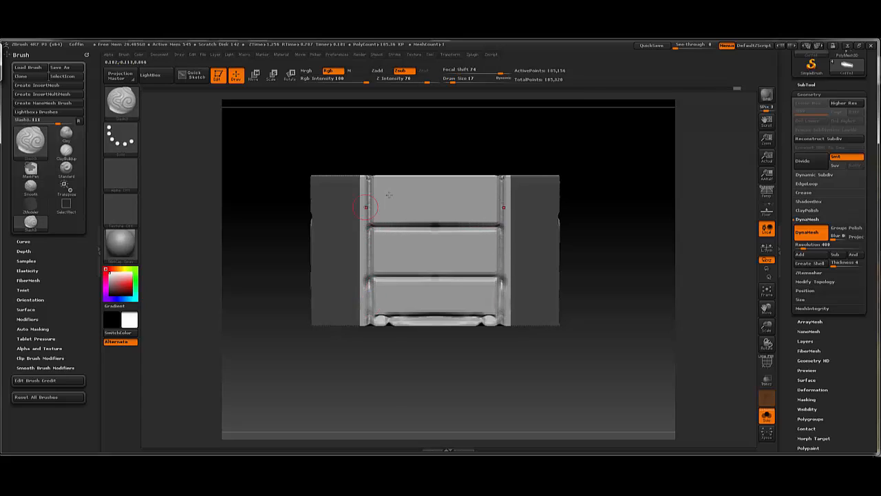
# - Carve two straight horizontal plank seams across the outer shoulder panels, from the shoulder joint to the wide end
pyautogui.moveTo(507, 149); pyautogui.dragTo(513, 192)
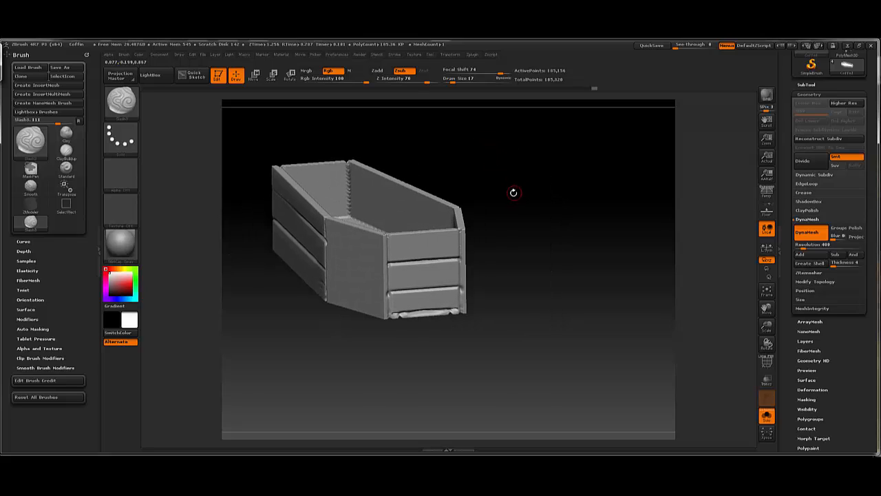
pyautogui.moveTo(516, 237); pyautogui.dragTo(525, 211)
pyautogui.keyDown('alt'); pyautogui.moveTo(445, 211); pyautogui.dragTo(547, 201); pyautogui.keyUp('alt')
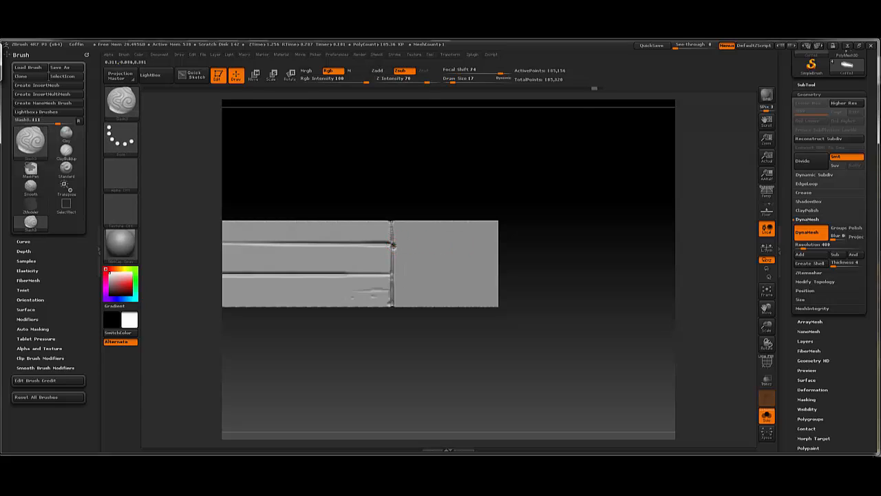
pyautogui.moveTo(393, 246); pyautogui.dragTo(483, 245)
pyautogui.hotkey('ctrl', 'z')
pyautogui.moveTo(393, 245); pyautogui.dragTo(501, 248)
pyautogui.moveTo(393, 277); pyautogui.dragTo(499, 276)
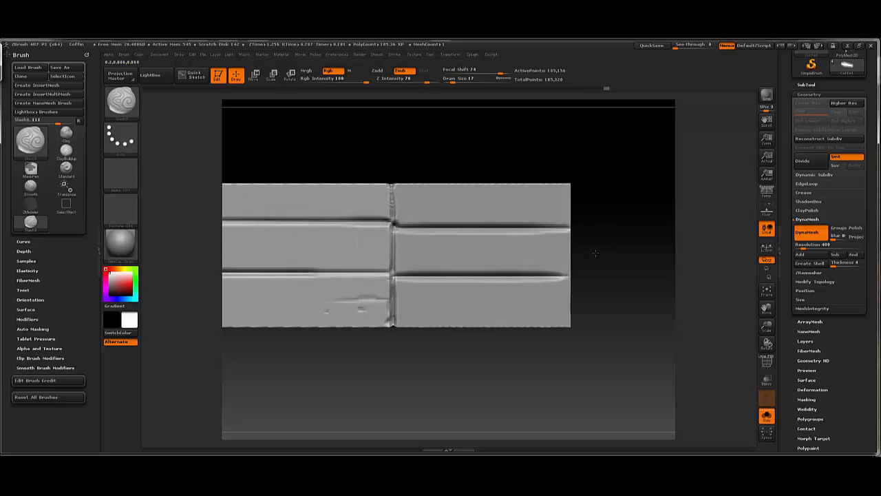
pyautogui.moveTo(533, 243); pyautogui.dragTo(530, 270)
pyautogui.moveTo(451, 354); pyautogui.dragTo(396, 274)
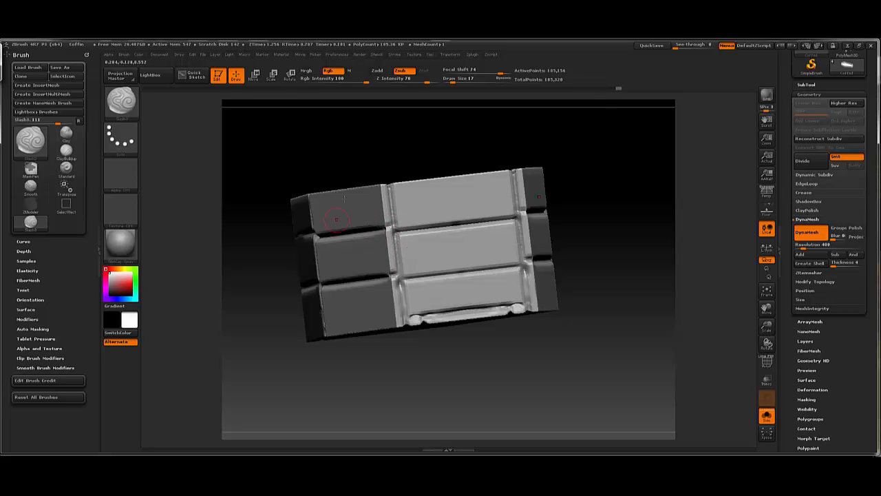
pyautogui.keyDown('shift'); pyautogui.moveTo(457, 135); pyautogui.dragTo(419, 181); pyautogui.keyUp('shift')
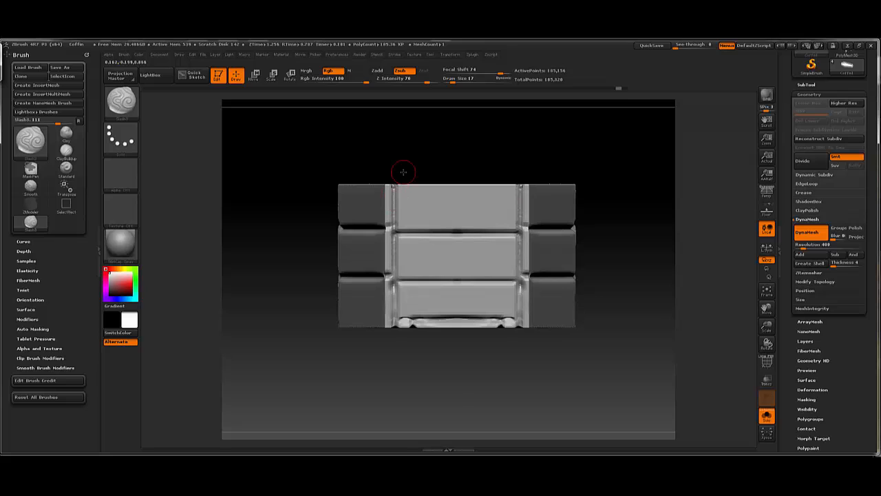
pyautogui.moveTo(527, 144)
pyautogui.mouseDown()
pyautogui.moveTo(551, 147)
pyautogui.moveTo(529, 153)
pyautogui.mouseUp()
pyautogui.moveTo(325, 236)
pyautogui.keyDown('alt'); pyautogui.mouseDown()
pyautogui.moveTo(348, 247)
pyautogui.moveTo(324, 239)
pyautogui.mouseUp(); pyautogui.keyUp('alt')
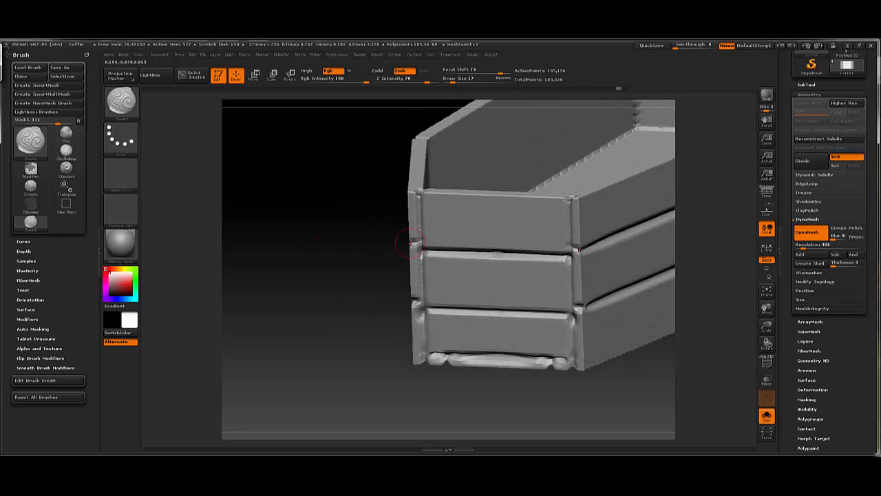
# - Try a lengthwise groove on the inner face of the shoulder panel in both directions and undo each stroke
pyautogui.moveTo(364, 260); pyautogui.dragTo(373, 171)
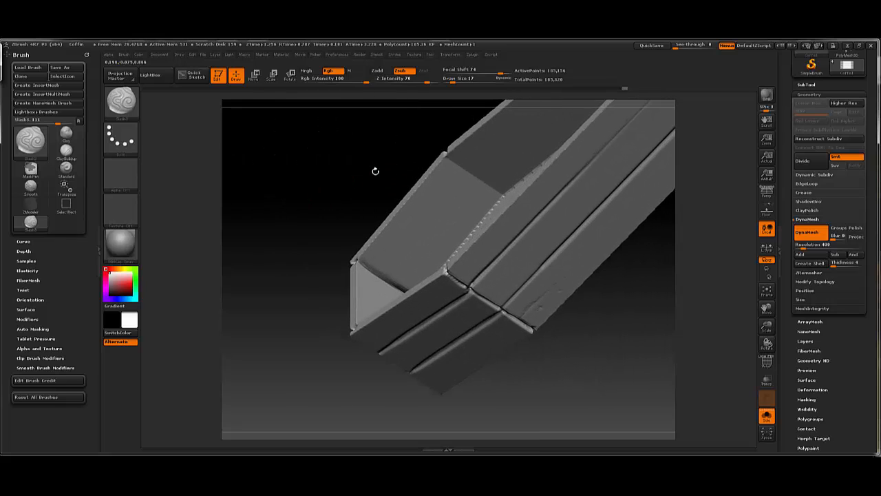
pyautogui.moveTo(380, 268); pyautogui.dragTo(462, 168)
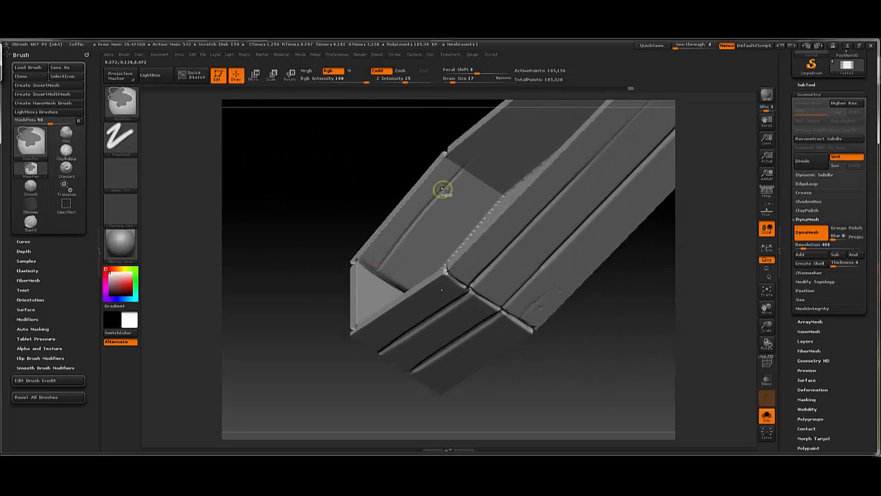
pyautogui.hotkey('ctrl', 'z')
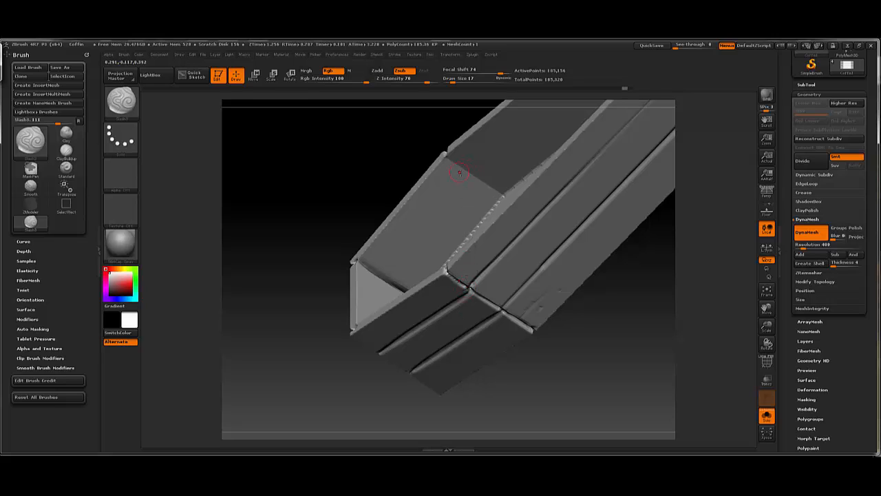
pyautogui.moveTo(468, 178); pyautogui.dragTo(380, 267)
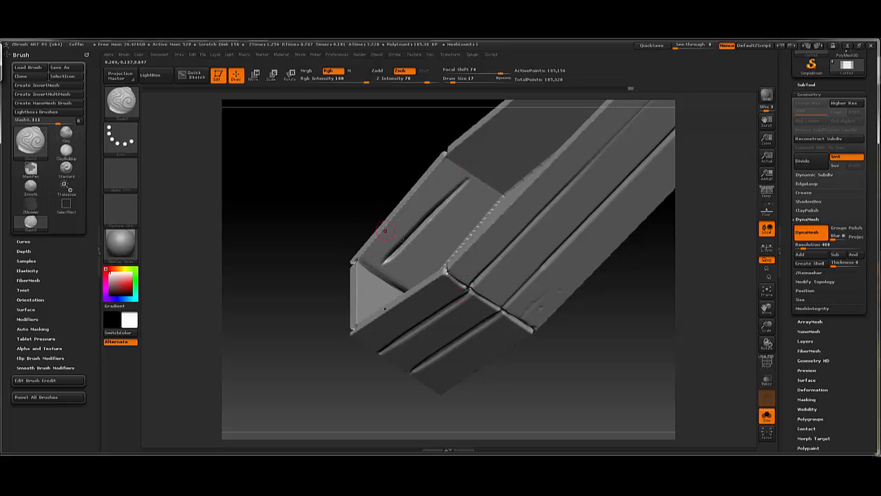
pyautogui.hotkey('ctrl', 'z')
# - Open the stroke settings, try the shoulder panel's inner groove once more and undo it
pyautogui.click(415, 54)
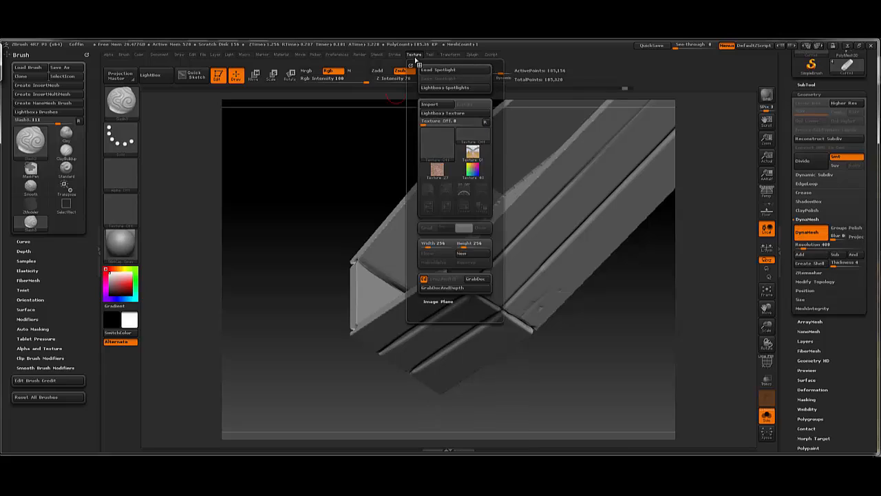
pyautogui.click(395, 54)
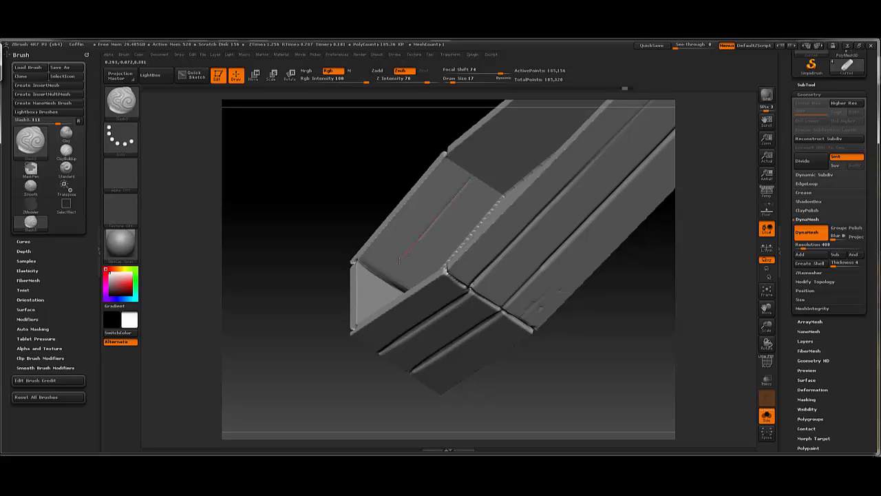
pyautogui.moveTo(400, 260); pyautogui.dragTo(395, 264)
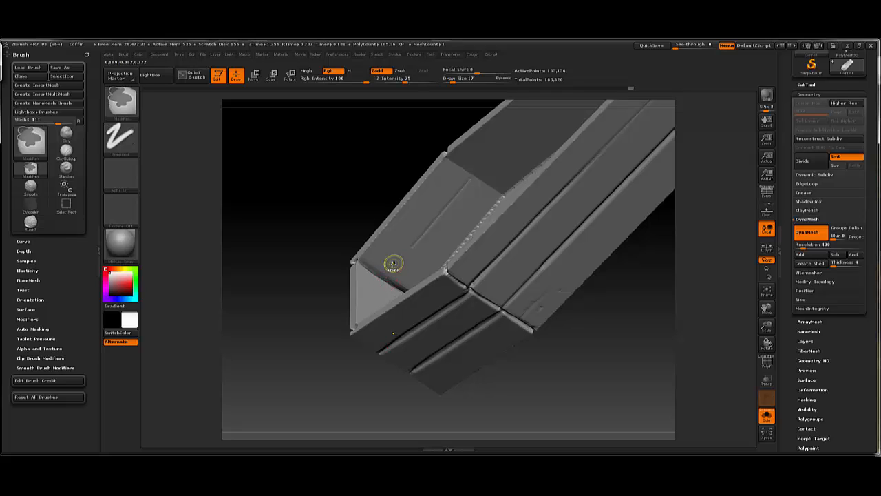
# - Turn on perspective and carve a lengthwise plank seam along the inner face of the shoulder panel
pyautogui.moveTo(342, 199)
pyautogui.mouseDown()
pyautogui.moveTo(374, 226)
pyautogui.moveTo(380, 250)
pyautogui.moveTo(358, 210)
pyautogui.moveTo(364, 202)
pyautogui.mouseUp()
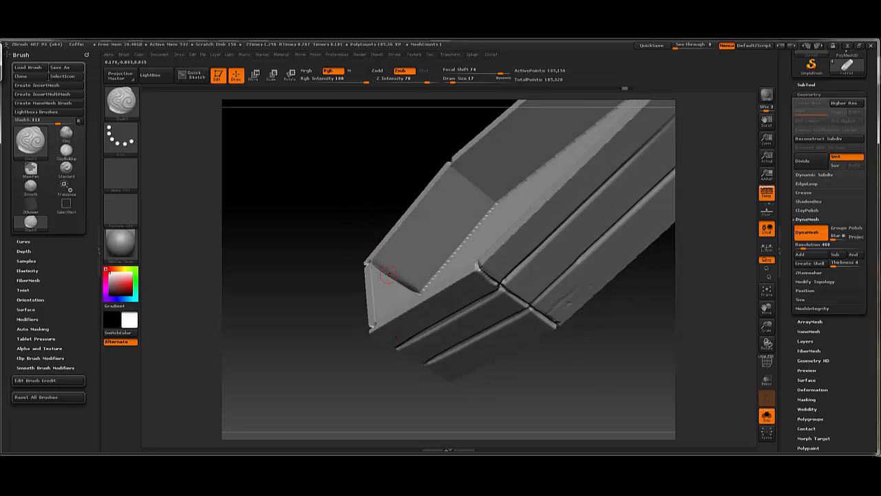
pyautogui.moveTo(322, 234); pyautogui.dragTo(399, 276)
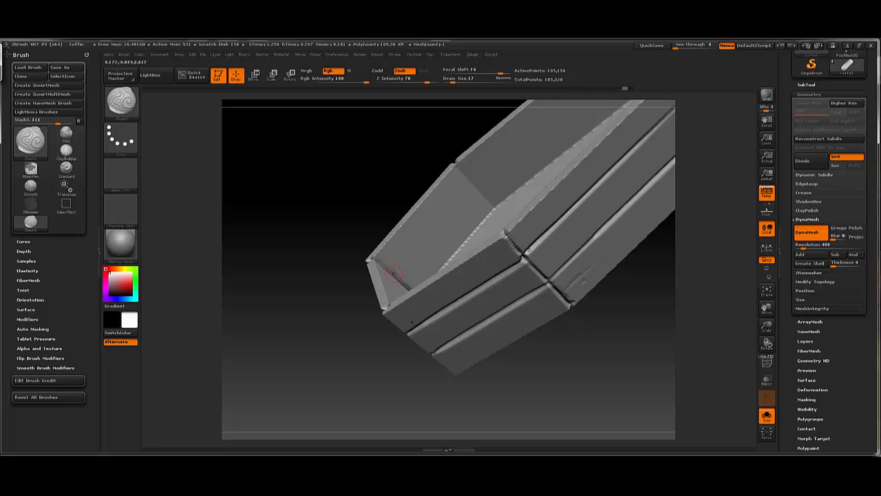
pyautogui.moveTo(384, 207); pyautogui.dragTo(393, 274)
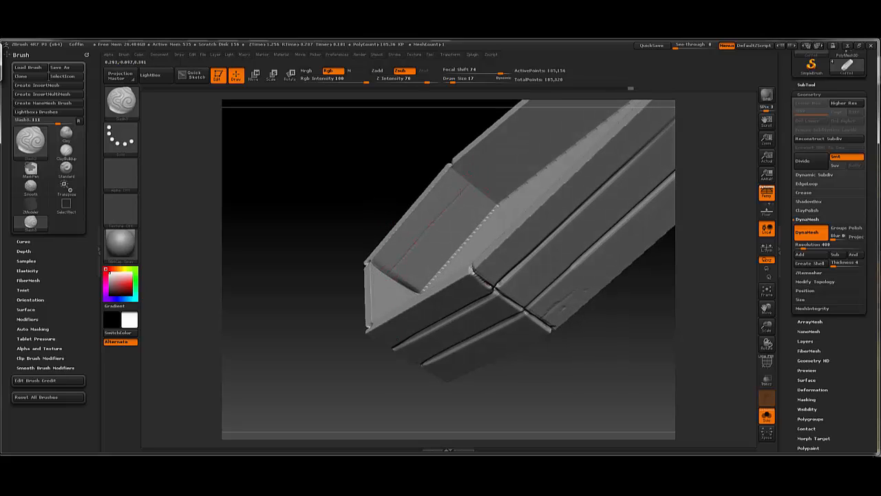
pyautogui.moveTo(464, 187); pyautogui.dragTo(387, 269)
pyautogui.moveTo(341, 207); pyautogui.dragTo(370, 187)
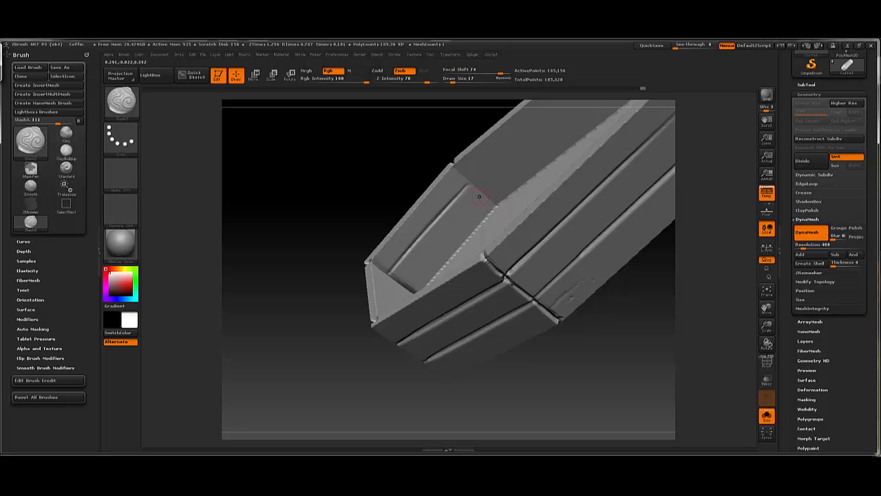
pyautogui.moveTo(380, 183); pyautogui.dragTo(401, 151)
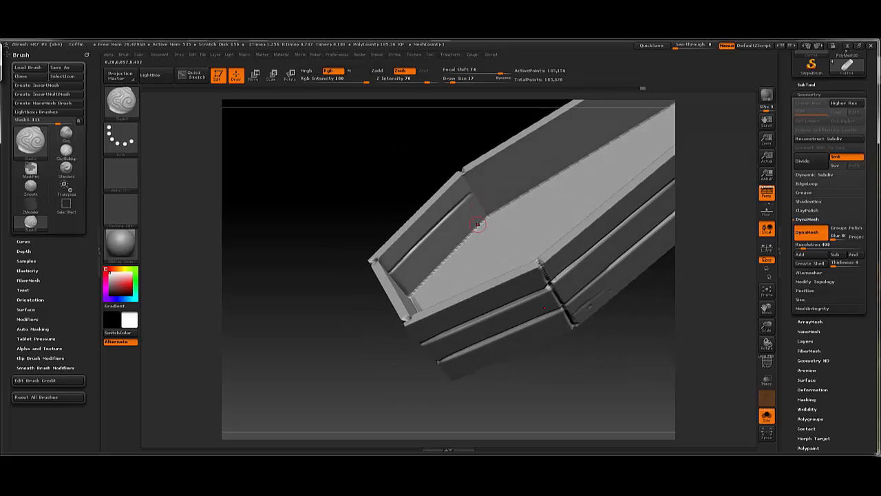
pyautogui.moveTo(400, 200); pyautogui.dragTo(475, 212)
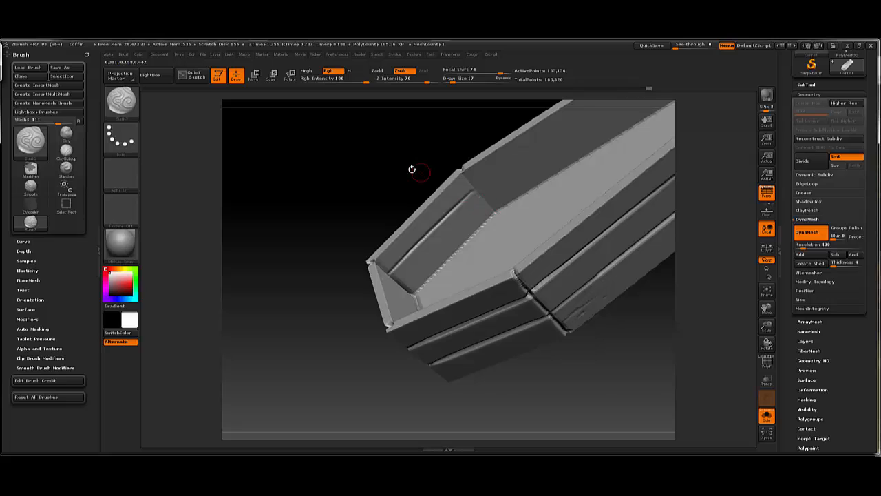
pyautogui.moveTo(412, 169); pyautogui.dragTo(415, 187)
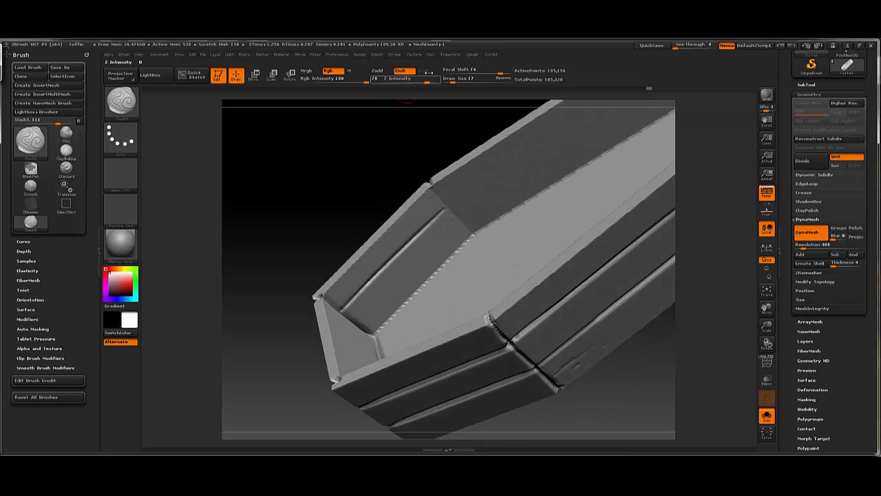
# - Shorten the Lazy Mouse radius, undo the stray strokes and carve a groove down the inner shoulder joint
pyautogui.moveTo(400, 55)
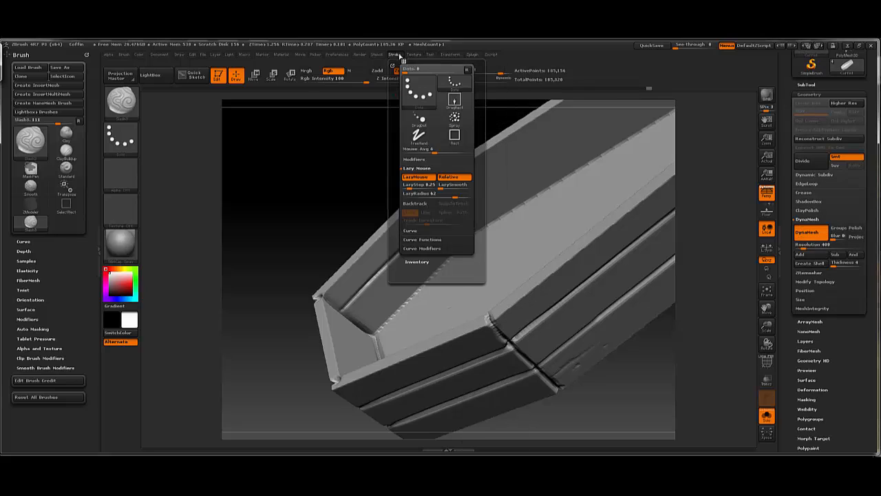
pyautogui.click(424, 194)
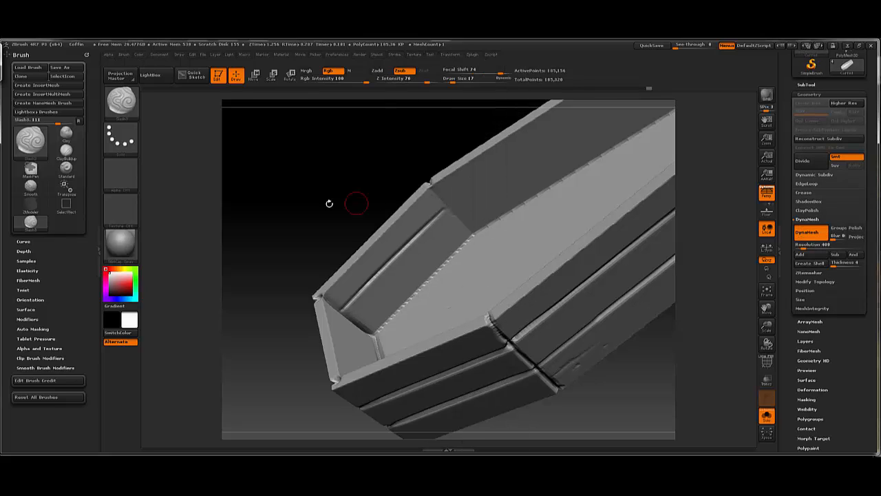
pyautogui.moveTo(441, 264)
pyautogui.mouseDown()
pyautogui.moveTo(377, 331)
pyautogui.moveTo(448, 257)
pyautogui.mouseUp()
pyautogui.hotkey('ctrl', 'z')
pyautogui.hotkey('ctrl', 'z')
pyautogui.moveTo(431, 181); pyautogui.dragTo(474, 228)
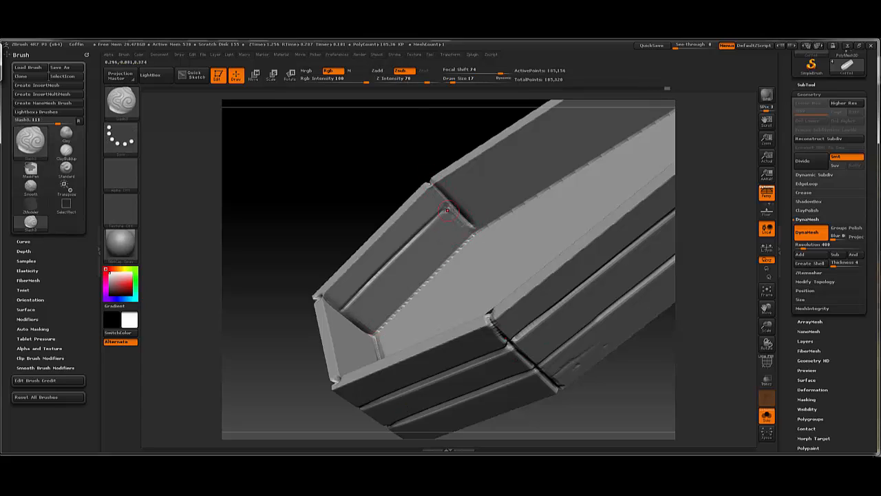
# - Carve a lengthwise plank seam along the inner face of the long side wall, undoing a misplaced stroke
pyautogui.moveTo(393, 137); pyautogui.dragTo(431, 128)
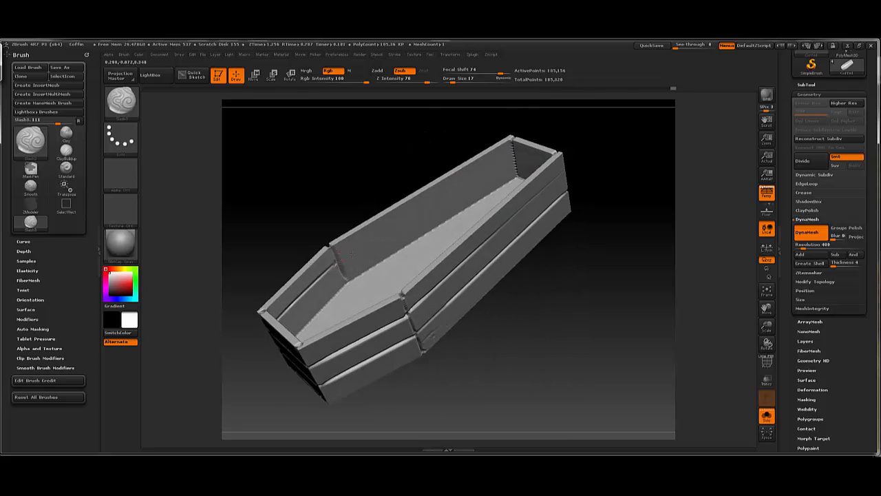
pyautogui.moveTo(493, 167)
pyautogui.mouseDown()
pyautogui.moveTo(342, 260)
pyautogui.moveTo(508, 168)
pyautogui.mouseUp()
pyautogui.hotkey('ctrl', 'z')
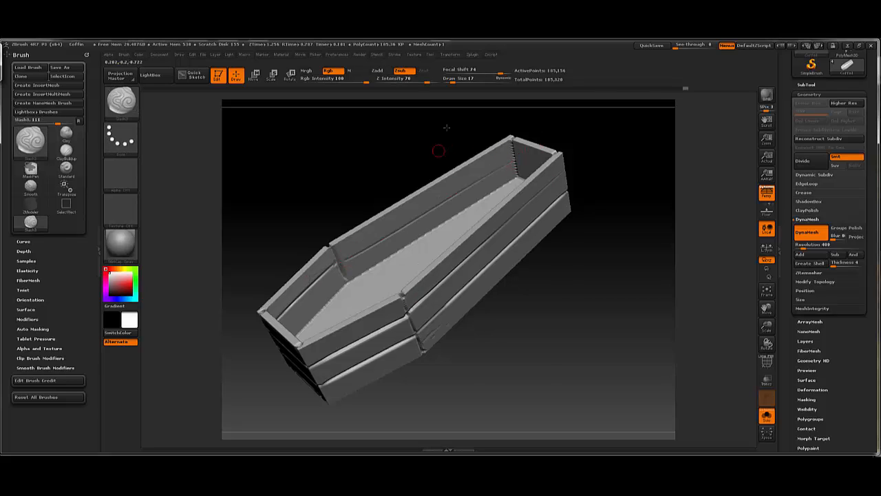
pyautogui.moveTo(446, 127); pyautogui.dragTo(455, 161)
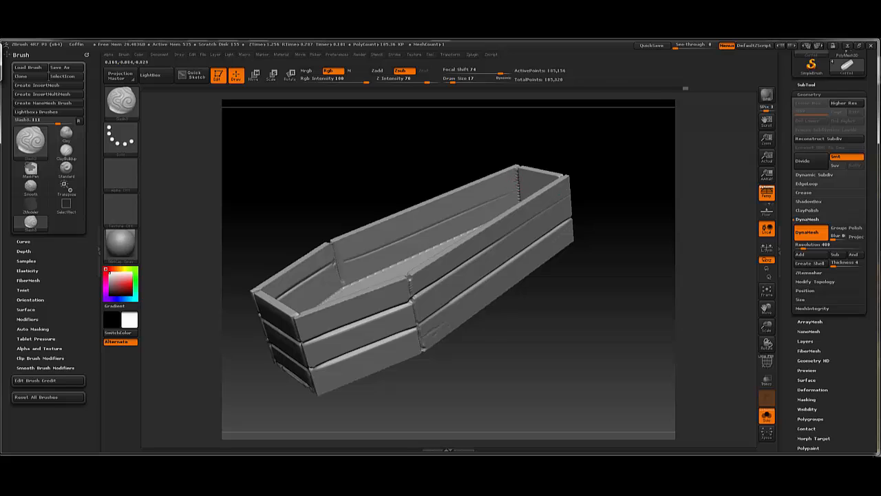
pyautogui.moveTo(519, 154)
pyautogui.mouseDown()
pyautogui.moveTo(497, 135)
pyautogui.moveTo(532, 178)
pyautogui.moveTo(543, 160)
pyautogui.moveTo(557, 159)
pyautogui.moveTo(510, 172)
pyautogui.mouseUp()
pyautogui.moveTo(332, 242); pyautogui.dragTo(322, 256)
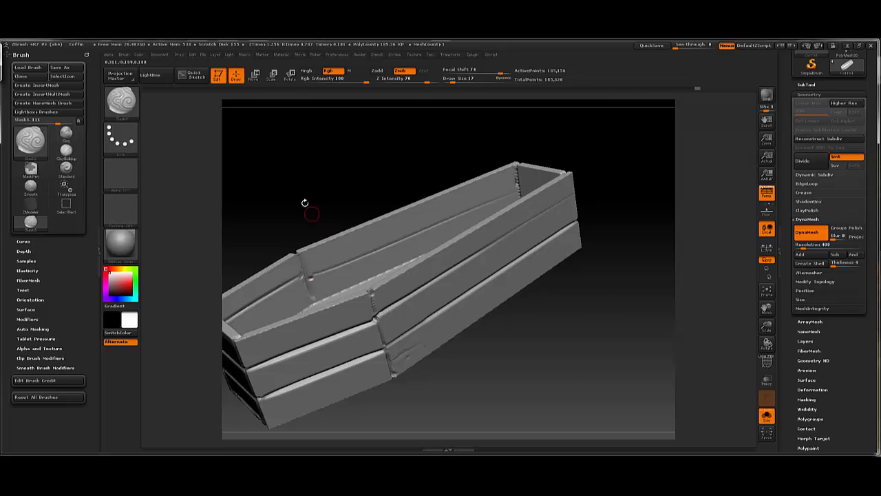
pyautogui.moveTo(305, 203); pyautogui.dragTo(358, 186)
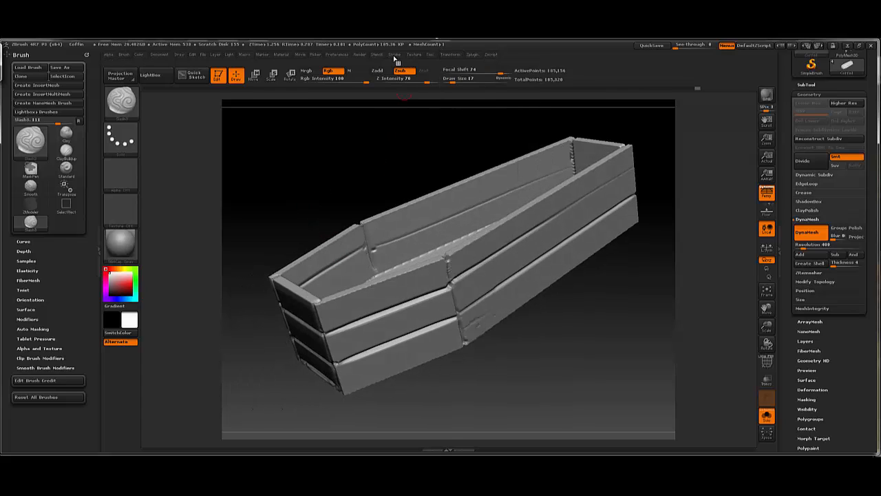
# - Set the LazyRadius to 17 and deepen the groove down the inner shoulder joint
pyautogui.click(395, 55)
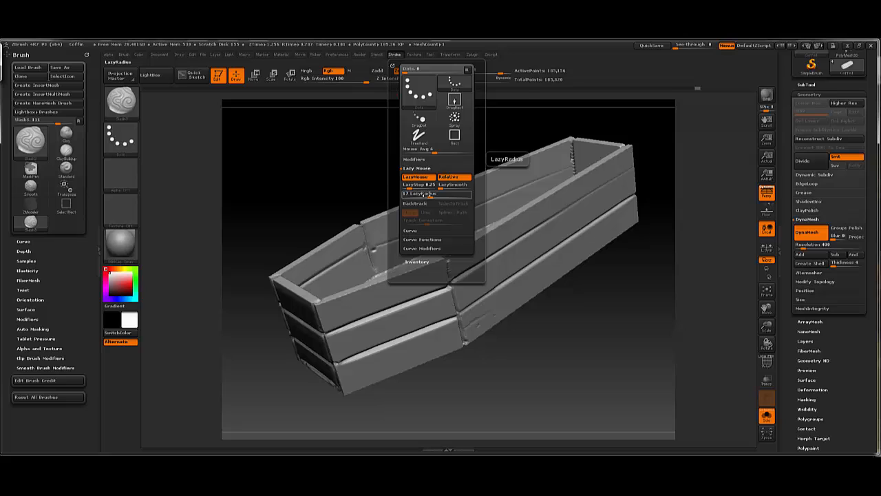
pyautogui.moveTo(333, 186)
pyautogui.mouseDown()
pyautogui.moveTo(350, 249)
pyautogui.moveTo(382, 243)
pyautogui.mouseUp()
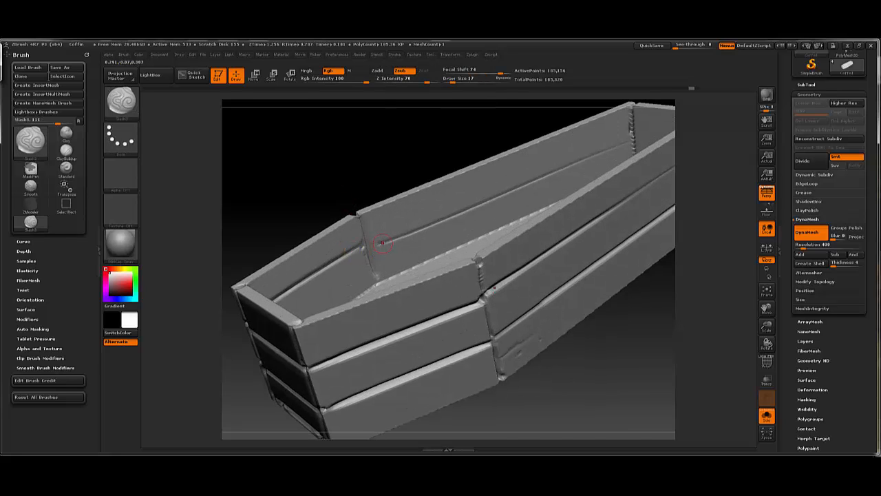
pyautogui.moveTo(352, 177)
pyautogui.mouseDown()
pyautogui.moveTo(348, 202)
pyautogui.moveTo(351, 180)
pyautogui.moveTo(295, 193)
pyautogui.moveTo(358, 237)
pyautogui.mouseUp()
pyautogui.click(391, 58)
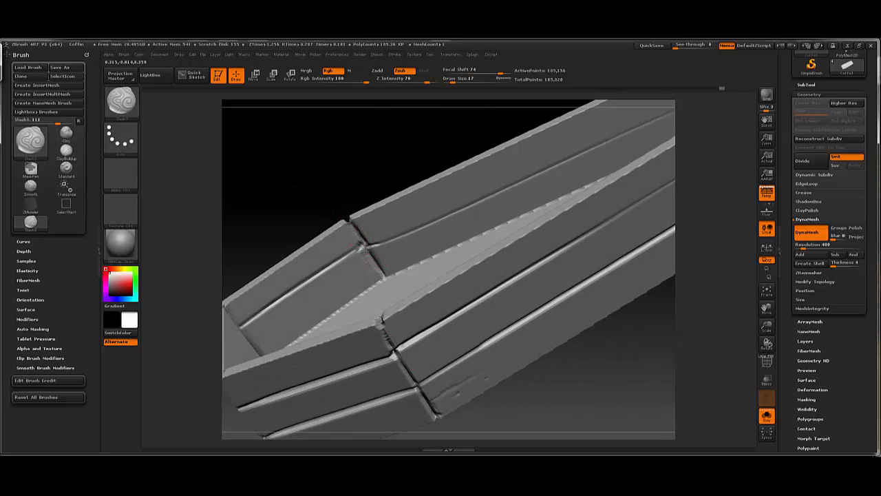
# - Carve grooves along the inner edges where the long side wall and the shoulder panel meet the floor
pyautogui.moveTo(367, 178); pyautogui.dragTo(390, 164)
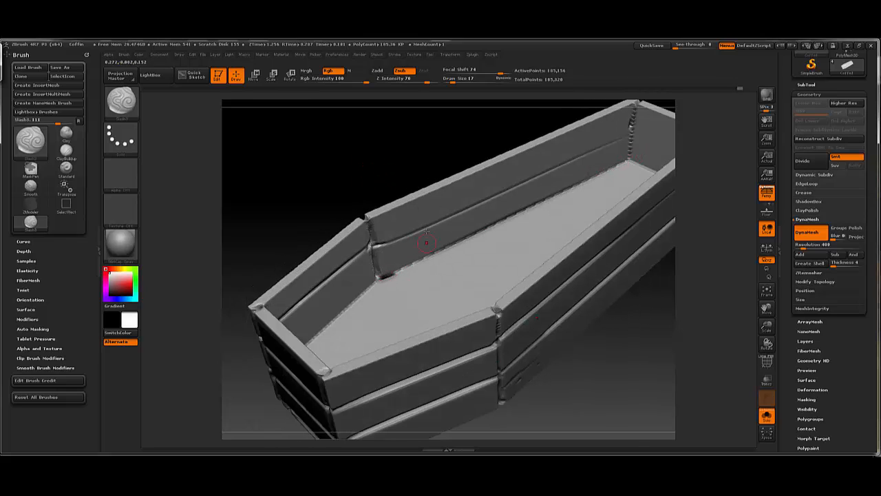
pyautogui.moveTo(422, 242); pyautogui.dragTo(480, 183)
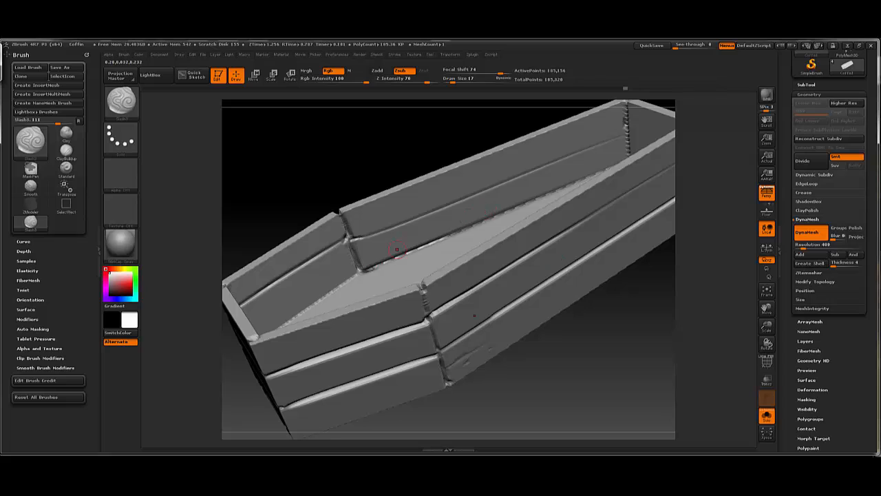
pyautogui.moveTo(321, 201); pyautogui.dragTo(360, 266)
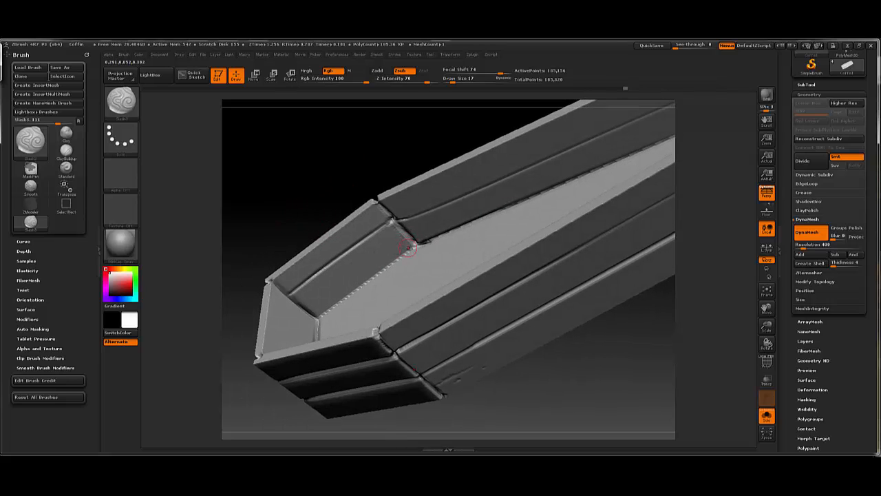
pyautogui.moveTo(327, 319)
pyautogui.mouseDown()
pyautogui.moveTo(325, 309)
pyautogui.moveTo(426, 238)
pyautogui.mouseUp()
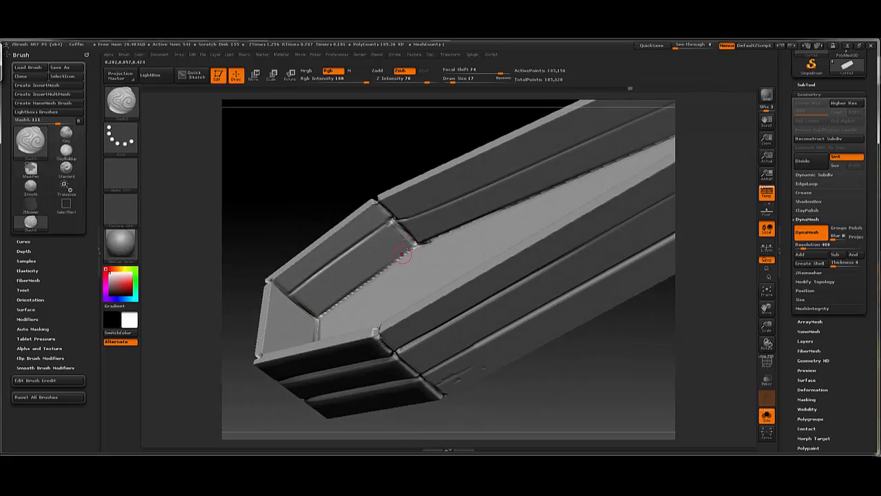
# - Carve two horizontal plank seams across the outer face of the narrow end, redoing the lower one
pyautogui.moveTo(374, 181)
pyautogui.mouseDown()
pyautogui.moveTo(389, 131)
pyautogui.moveTo(342, 135)
pyautogui.moveTo(325, 181)
pyautogui.moveTo(425, 143)
pyautogui.moveTo(421, 172)
pyautogui.moveTo(454, 184)
pyautogui.moveTo(441, 216)
pyautogui.moveTo(497, 218)
pyautogui.moveTo(415, 197)
pyautogui.moveTo(427, 210)
pyautogui.moveTo(381, 169)
pyautogui.mouseUp()
pyautogui.moveTo(452, 167); pyautogui.dragTo(501, 194)
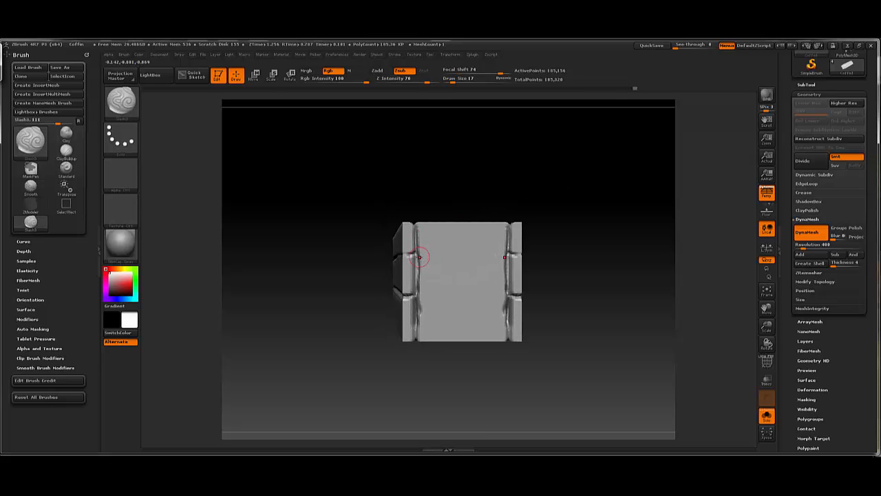
pyautogui.moveTo(429, 257); pyautogui.dragTo(466, 259)
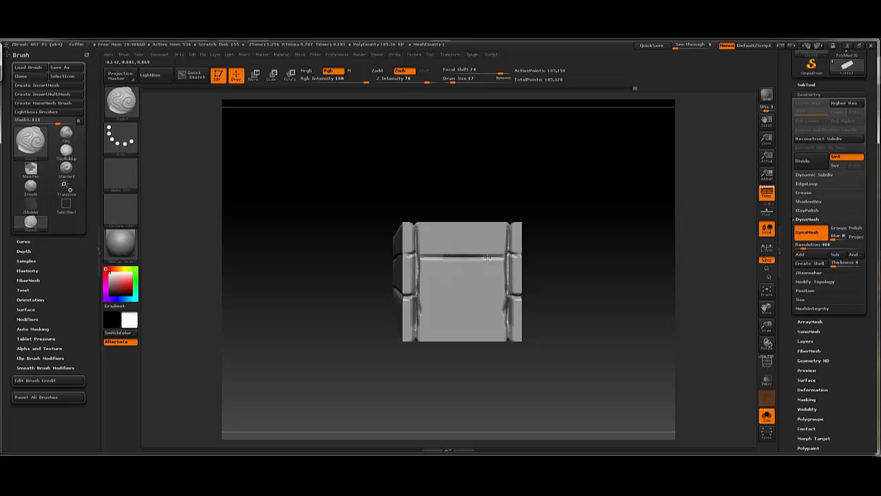
pyautogui.moveTo(557, 180); pyautogui.dragTo(540, 210)
pyautogui.moveTo(422, 291); pyautogui.dragTo(471, 288)
pyautogui.moveTo(344, 267)
pyautogui.mouseDown()
pyautogui.moveTo(334, 281)
pyautogui.moveTo(346, 283)
pyautogui.mouseUp()
pyautogui.hotkey('ctrl', 'z')
pyautogui.moveTo(426, 292); pyautogui.dragTo(465, 294)
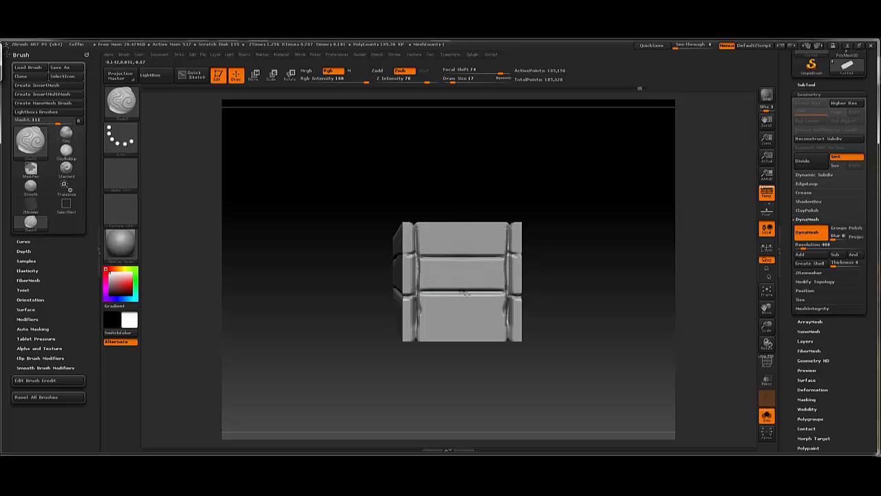
# - Save the project as Coffin, replacing the existing file
pyautogui.moveTo(366, 155); pyautogui.dragTo(353, 171)
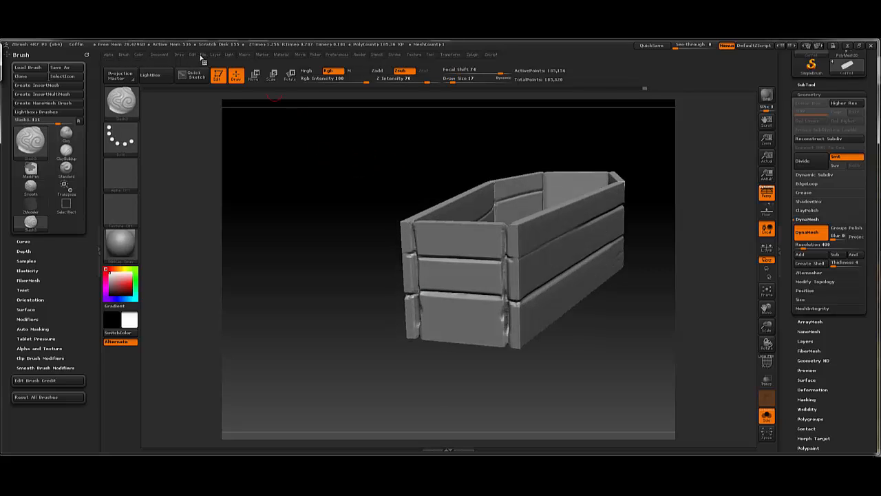
pyautogui.click(203, 54)
pyautogui.click(273, 73)
pyautogui.press('Return')
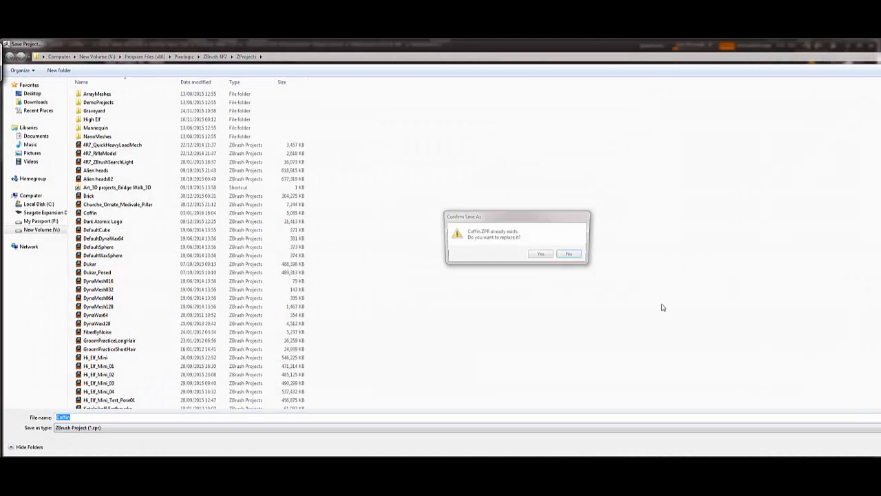
pyautogui.click(544, 255)
# - Touch up the corner grooves on the narrow end's outer face and carve a plank seam across its inner face
pyautogui.moveTo(571, 131)
pyautogui.mouseDown()
pyautogui.moveTo(565, 110)
pyautogui.moveTo(568, 127)
pyautogui.mouseUp()
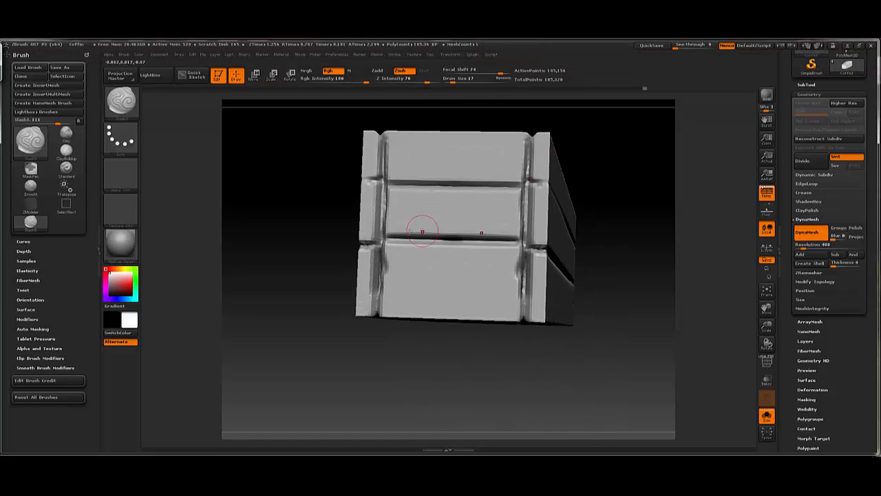
pyautogui.keyDown('shift'); pyautogui.moveTo(329, 285); pyautogui.dragTo(324, 285); pyautogui.keyUp('shift')
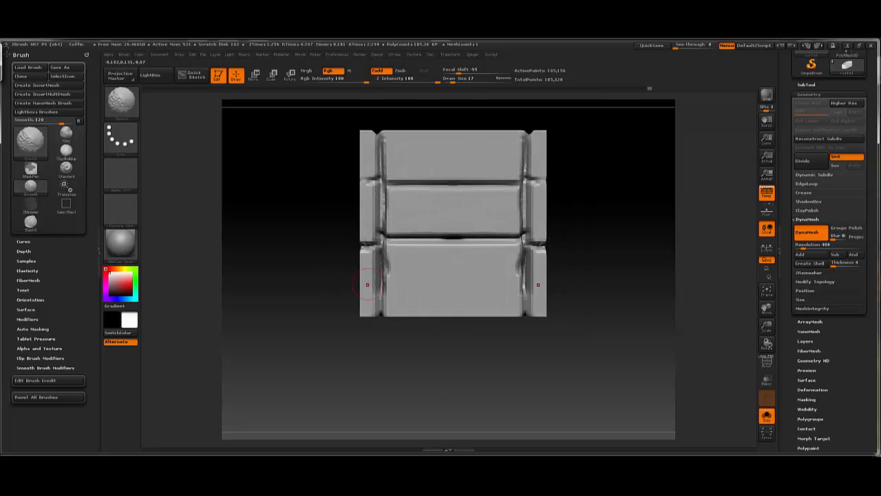
pyautogui.moveTo(368, 335)
pyautogui.mouseDown()
pyautogui.moveTo(362, 283)
pyautogui.moveTo(378, 354)
pyautogui.moveTo(364, 274)
pyautogui.moveTo(394, 325)
pyautogui.moveTo(411, 310)
pyautogui.moveTo(404, 294)
pyautogui.mouseUp()
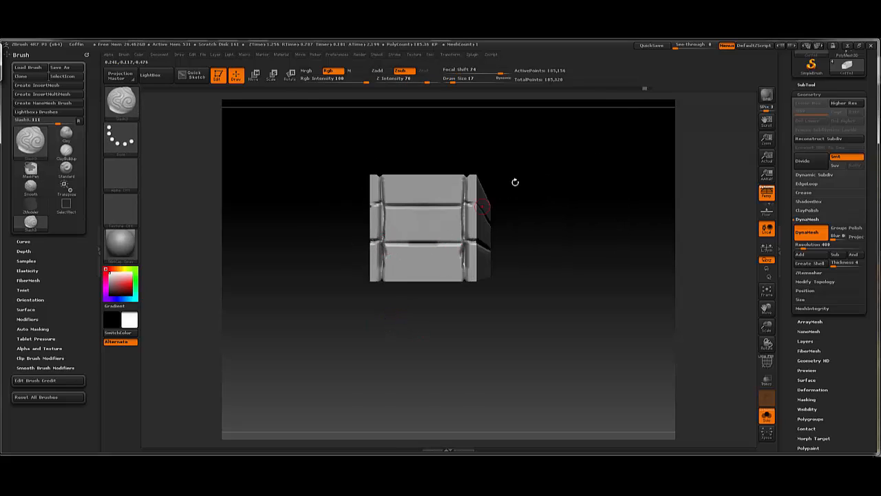
pyautogui.moveTo(515, 182); pyautogui.dragTo(389, 231)
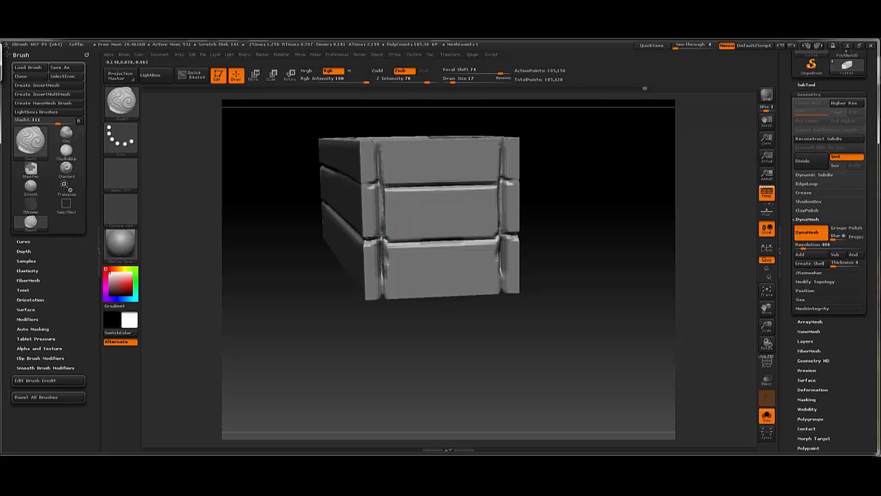
pyautogui.moveTo(548, 186)
pyautogui.mouseDown()
pyautogui.moveTo(576, 190)
pyautogui.moveTo(563, 172)
pyautogui.moveTo(552, 255)
pyautogui.moveTo(578, 309)
pyautogui.moveTo(507, 242)
pyautogui.moveTo(513, 255)
pyautogui.moveTo(497, 247)
pyautogui.moveTo(488, 276)
pyautogui.moveTo(471, 263)
pyautogui.moveTo(412, 347)
pyautogui.mouseUp()
pyautogui.hotkey('ctrl', 'z')
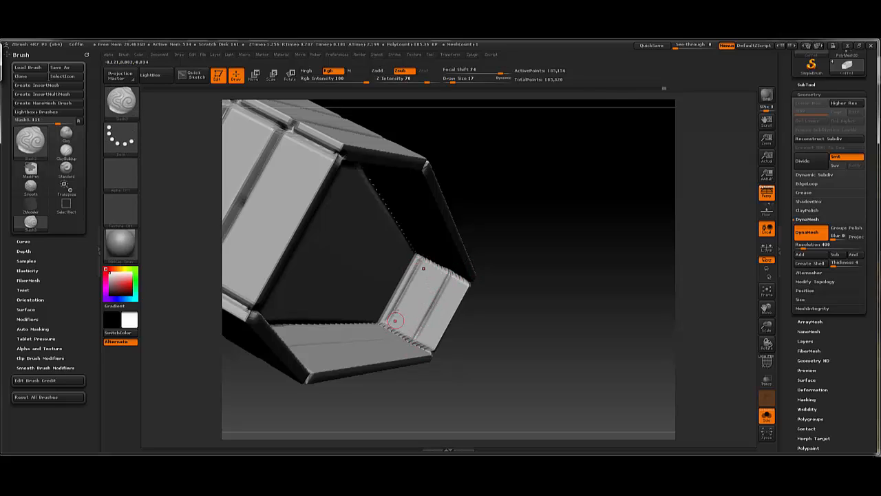
# - Smooth and recarve the two mirrored lengthwise plank seams on the coffin's underside
pyautogui.moveTo(482, 262); pyautogui.dragTo(489, 279)
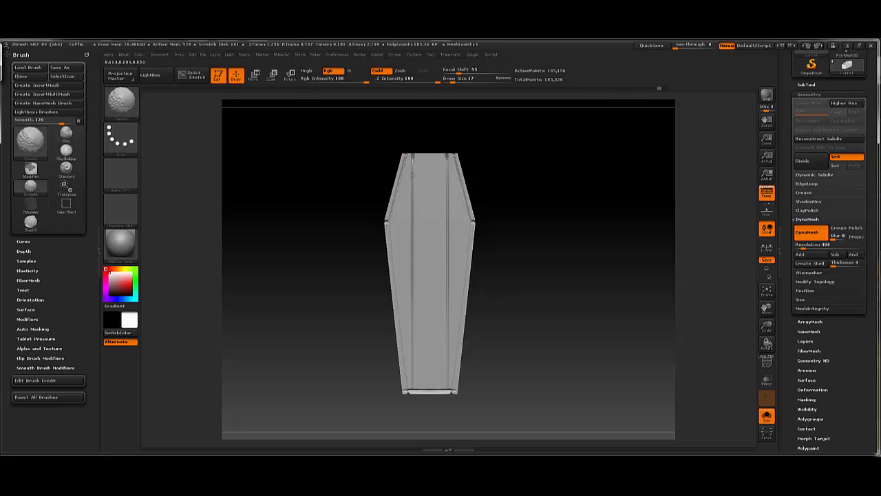
pyautogui.moveTo(408, 217)
pyautogui.mouseDown()
pyautogui.moveTo(395, 360)
pyautogui.moveTo(424, 194)
pyautogui.mouseUp()
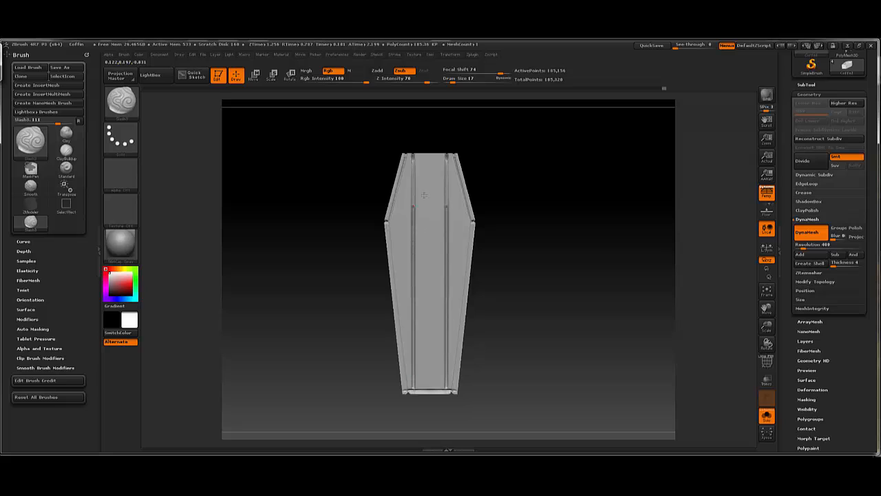
pyautogui.moveTo(458, 133); pyautogui.dragTo(535, 165)
pyautogui.moveTo(501, 119); pyautogui.dragTo(503, 143)
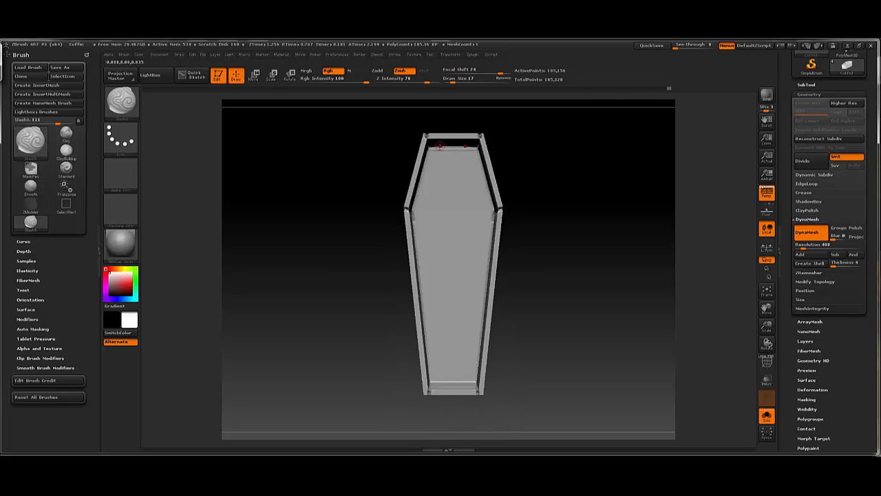
# - Try two mirrored lengthwise plank seams down the coffin's inner floor and undo each attempt
pyautogui.moveTo(436, 147); pyautogui.dragTo(437, 369)
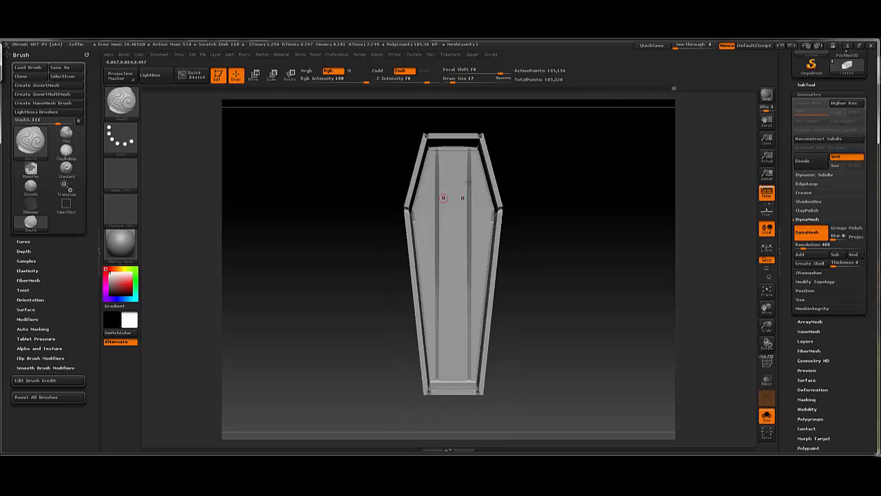
pyautogui.moveTo(513, 179); pyautogui.dragTo(518, 147)
pyautogui.hotkey('ctrl', 'z')
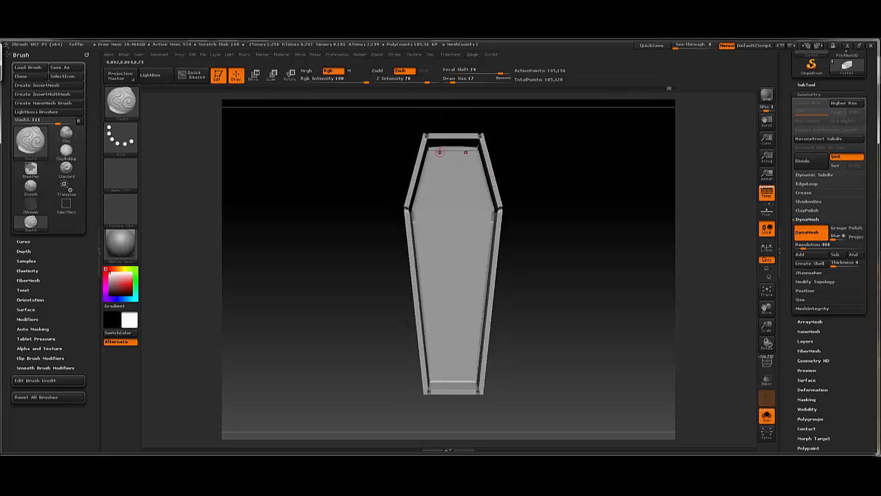
pyautogui.moveTo(439, 201); pyautogui.dragTo(439, 375)
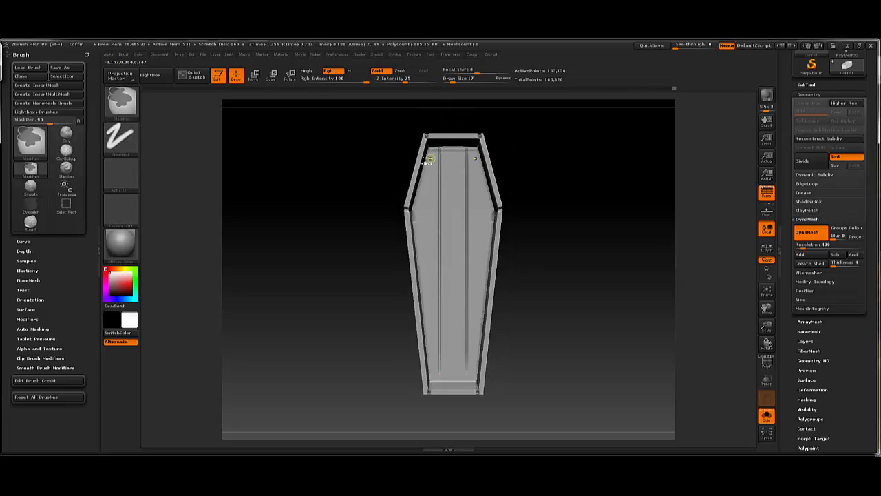
pyautogui.hotkey('ctrl', 'z')
# - Carve two mirrored lengthwise plank seams down the inner floor, working from the wide end and then from the narrow end
pyautogui.moveTo(437, 146); pyautogui.dragTo(437, 308)
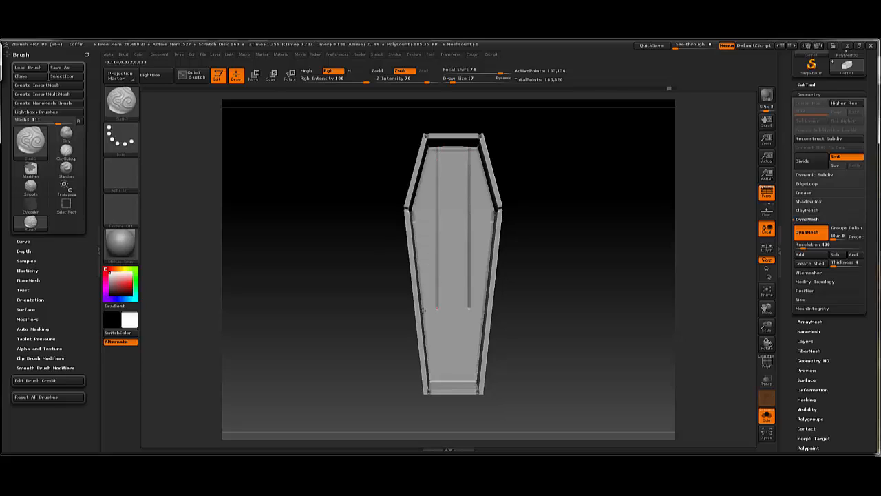
pyautogui.moveTo(437, 382); pyautogui.dragTo(430, 184)
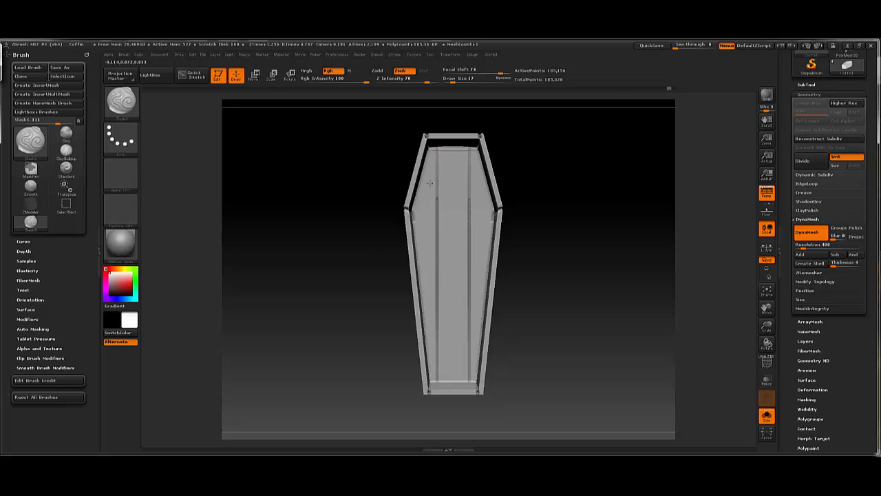
pyautogui.moveTo(544, 137); pyautogui.dragTo(463, 148)
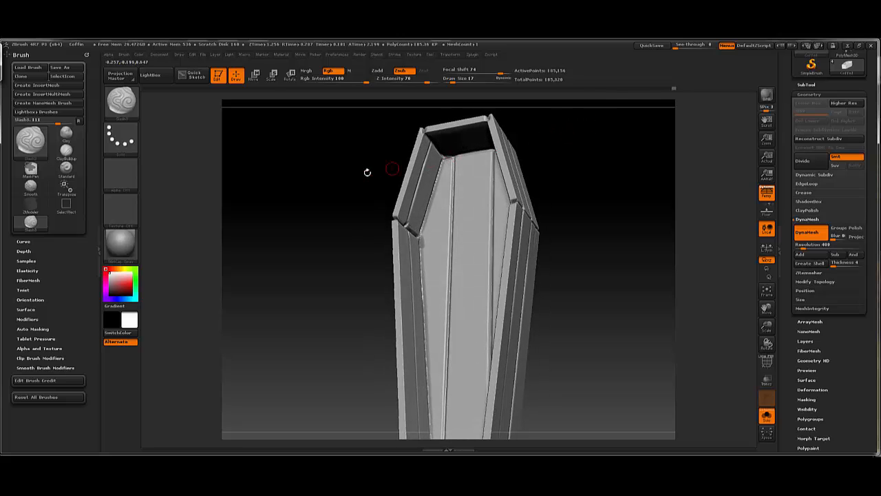
pyautogui.moveTo(367, 171)
pyautogui.mouseDown()
pyautogui.moveTo(379, 122)
pyautogui.moveTo(354, 172)
pyautogui.moveTo(388, 221)
pyautogui.moveTo(350, 175)
pyautogui.mouseUp()
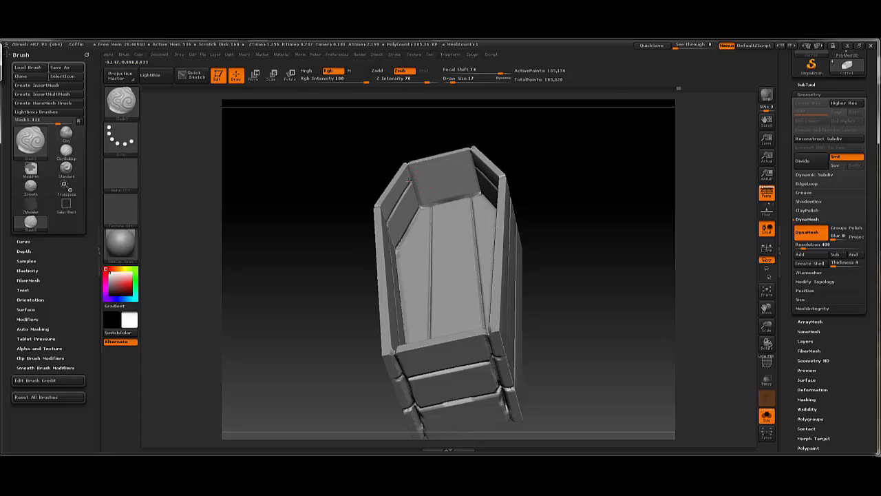
# - Raise the DynaMesh resolution to 632, remesh the coffin and check its new topology in the wireframe display
pyautogui.moveTo(486, 138); pyautogui.dragTo(502, 138)
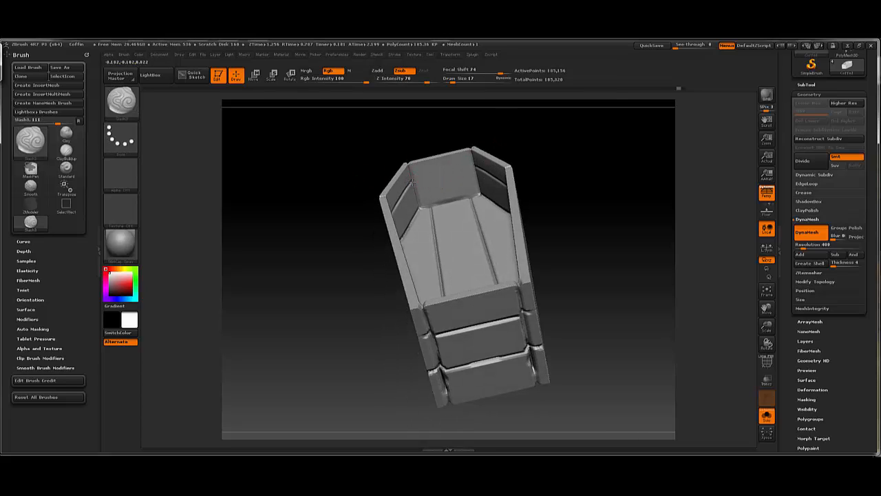
pyautogui.moveTo(522, 153); pyautogui.dragTo(580, 168)
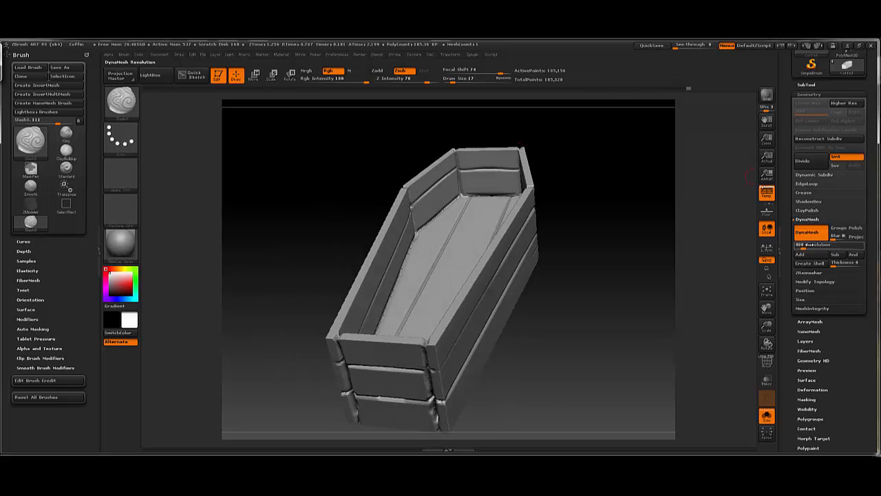
pyautogui.moveTo(805, 246); pyautogui.dragTo(811, 247)
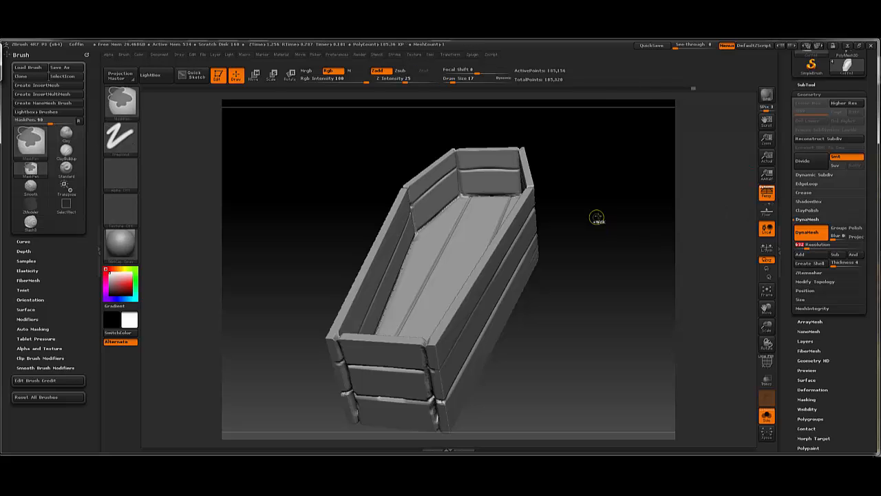
pyautogui.moveTo(596, 217)
pyautogui.keyDown('ctrl'); pyautogui.mouseDown()
pyautogui.moveTo(634, 244)
pyautogui.moveTo(565, 187)
pyautogui.moveTo(600, 201)
pyautogui.moveTo(581, 200)
pyautogui.moveTo(575, 168)
pyautogui.moveTo(640, 210)
pyautogui.moveTo(625, 199)
pyautogui.moveTo(652, 230)
pyautogui.moveTo(608, 203)
pyautogui.moveTo(647, 244)
pyautogui.mouseUp(); pyautogui.keyUp('ctrl')
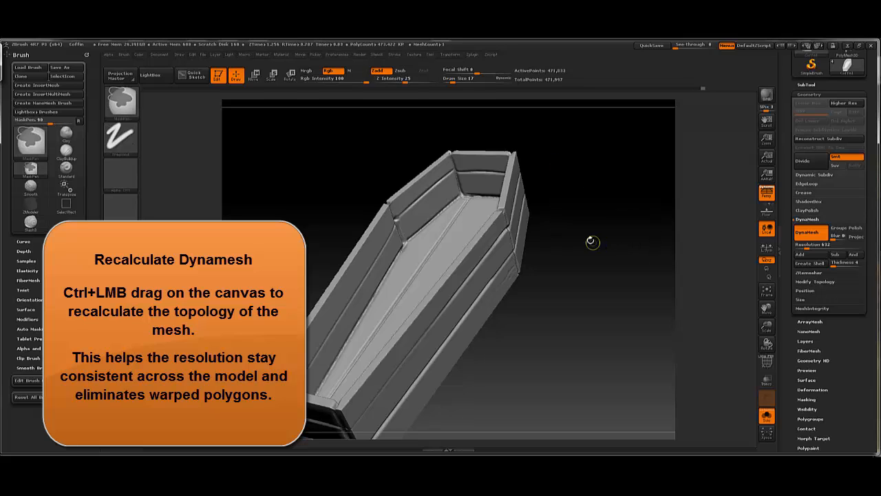
pyautogui.moveTo(579, 196); pyautogui.dragTo(467, 199)
pyautogui.hotkey('shift', 'f')
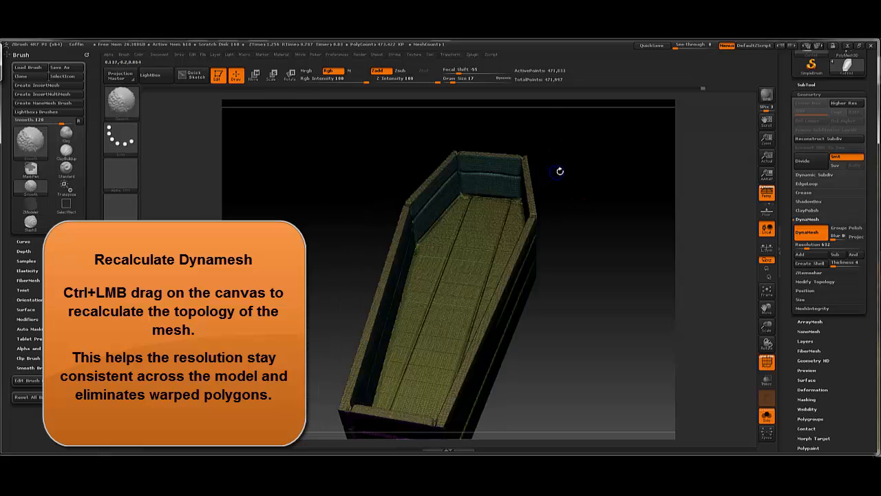
pyautogui.moveTo(571, 181); pyautogui.dragTo(593, 176)
pyautogui.hotkey('shift', 'f')
# - Set the draw size to 11 and deepen the upper plank seam on the long outer side near the narrow end
pyautogui.moveTo(318, 176); pyautogui.dragTo(454, 264)
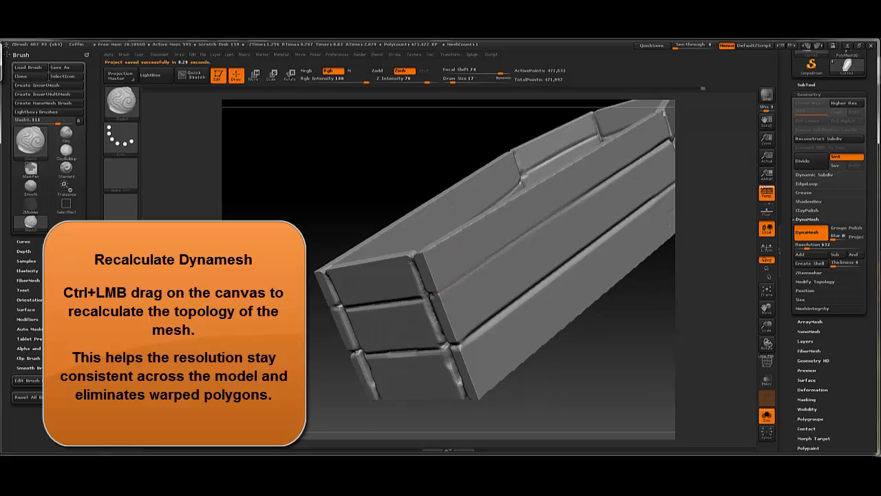
pyautogui.moveTo(326, 200); pyautogui.dragTo(333, 177)
pyautogui.moveTo(647, 220)
pyautogui.mouseDown()
pyautogui.moveTo(612, 191)
pyautogui.moveTo(493, 212)
pyautogui.mouseUp()
pyautogui.press('space')
pyautogui.moveTo(423, 231); pyautogui.dragTo(421, 230)
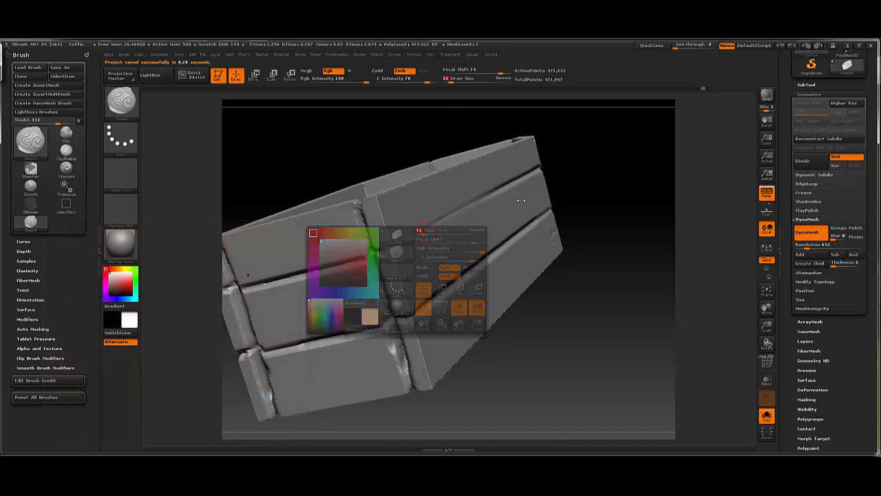
pyautogui.moveTo(627, 176); pyautogui.dragTo(608, 175)
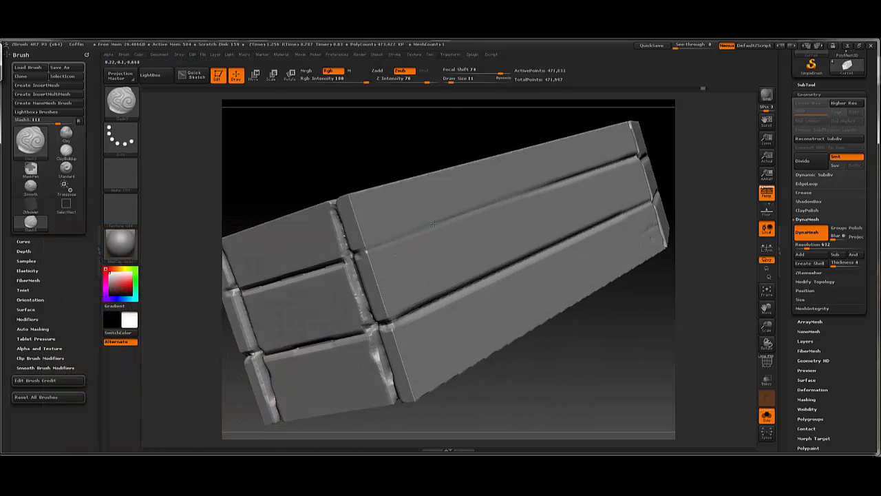
pyautogui.moveTo(429, 226)
pyautogui.mouseDown()
pyautogui.moveTo(487, 206)
pyautogui.moveTo(371, 247)
pyautogui.mouseUp()
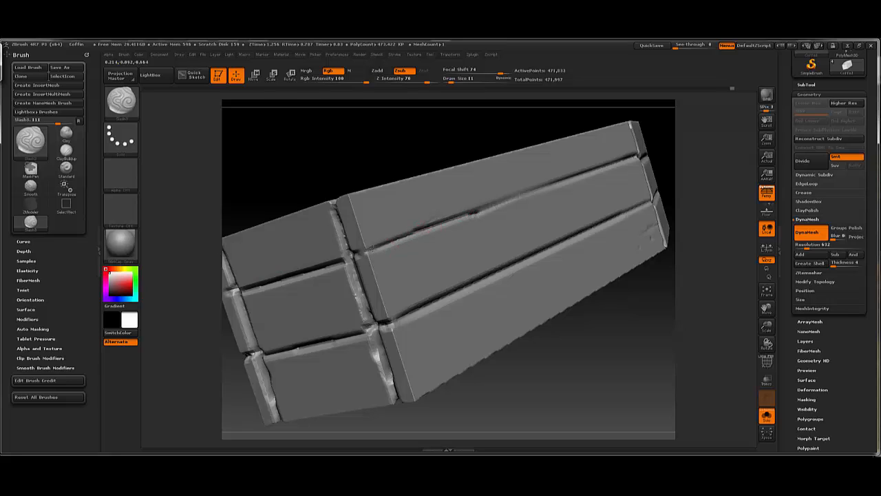
# - Recarve the middle stretch of the long side's upper seam with overlapping, slightly irregular slashes and smooth its edge
pyautogui.moveTo(434, 146); pyautogui.dragTo(376, 187)
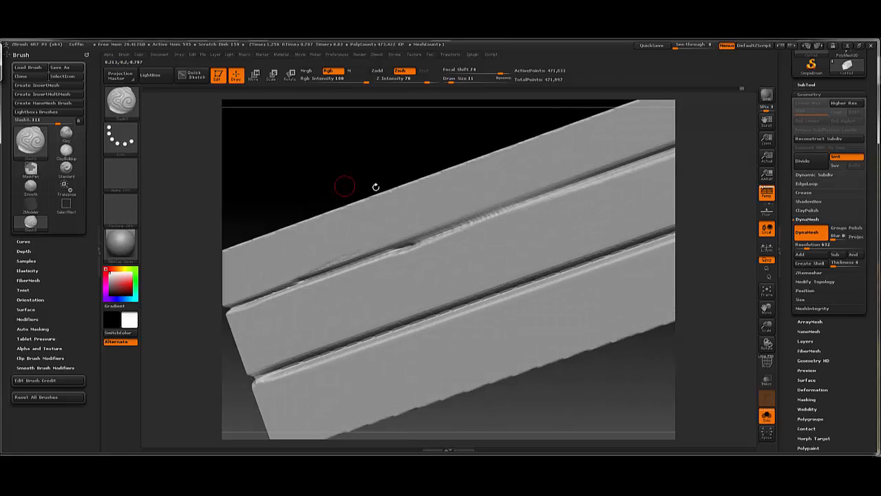
pyautogui.moveTo(508, 208); pyautogui.dragTo(409, 243)
pyautogui.moveTo(585, 182); pyautogui.dragTo(448, 227)
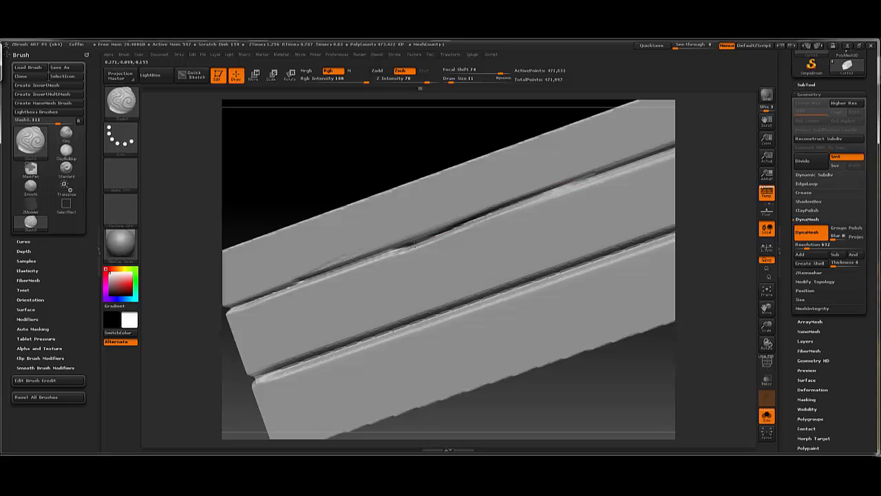
pyautogui.moveTo(426, 157)
pyautogui.keyDown('alt'); pyautogui.mouseDown()
pyautogui.moveTo(415, 161)
pyautogui.moveTo(431, 181)
pyautogui.mouseUp(); pyautogui.keyUp('alt')
pyautogui.moveTo(408, 254)
pyautogui.mouseDown()
pyautogui.moveTo(534, 210)
pyautogui.moveTo(393, 264)
pyautogui.mouseUp()
pyautogui.moveTo(592, 193)
pyautogui.keyDown('shift'); pyautogui.mouseDown()
pyautogui.moveTo(398, 257)
pyautogui.moveTo(640, 161)
pyautogui.mouseUp(); pyautogui.keyUp('shift')
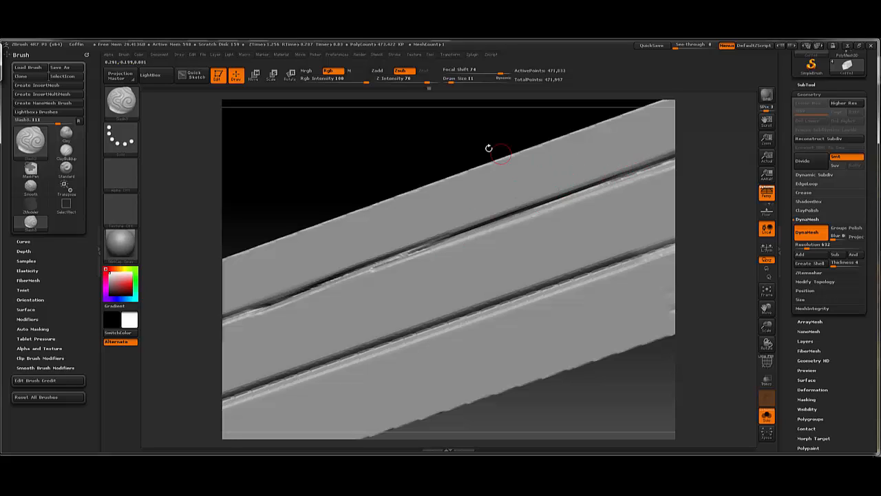
# - Set the draw size to 10 and recarve the upper seam beside the shoulder corner, undoing the misplaced slashes
pyautogui.keyDown('alt'); pyautogui.moveTo(489, 148); pyautogui.dragTo(419, 194); pyautogui.keyUp('alt')
pyautogui.press('space')
pyautogui.moveTo(541, 198); pyautogui.dragTo(378, 267)
pyautogui.hotkey('ctrl', 'z')
pyautogui.moveTo(545, 207); pyautogui.dragTo(401, 260)
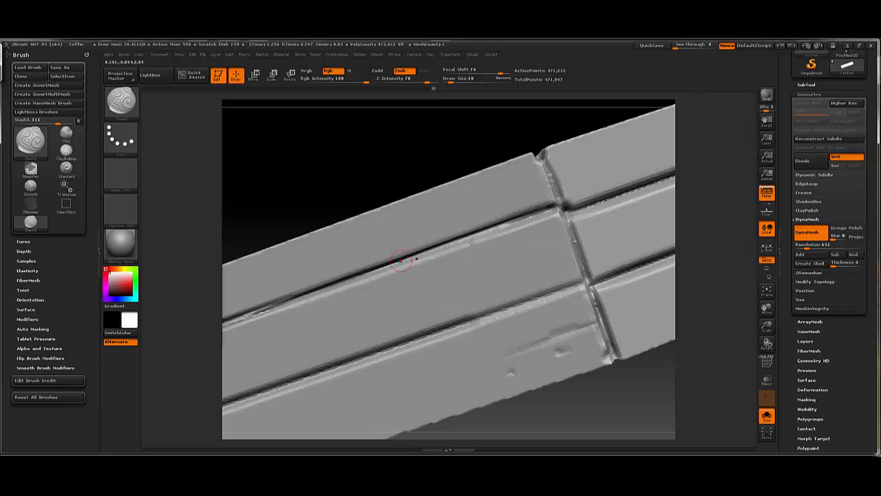
pyautogui.moveTo(545, 210); pyautogui.dragTo(338, 282)
pyautogui.hotkey('ctrl', 'z')
pyautogui.hotkey('ctrl', 'z')
pyautogui.moveTo(553, 208); pyautogui.dragTo(337, 283)
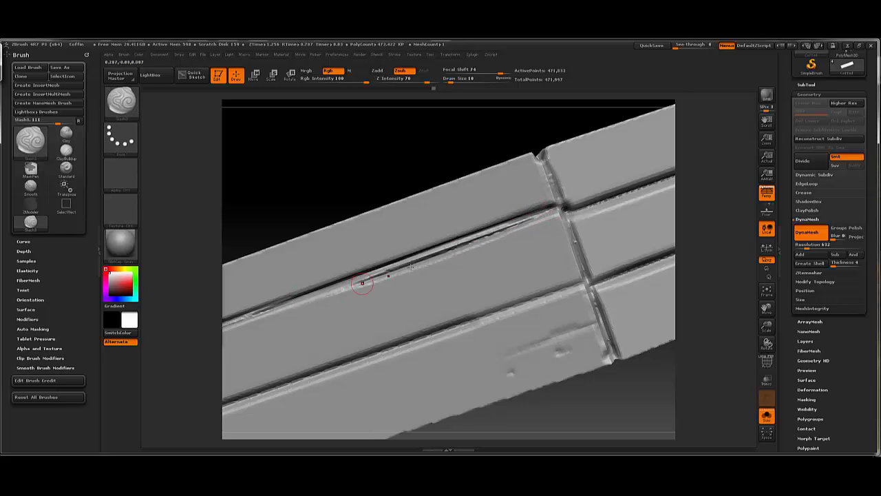
pyautogui.hotkey('ctrl', 'z')
pyautogui.moveTo(520, 217); pyautogui.dragTo(384, 262)
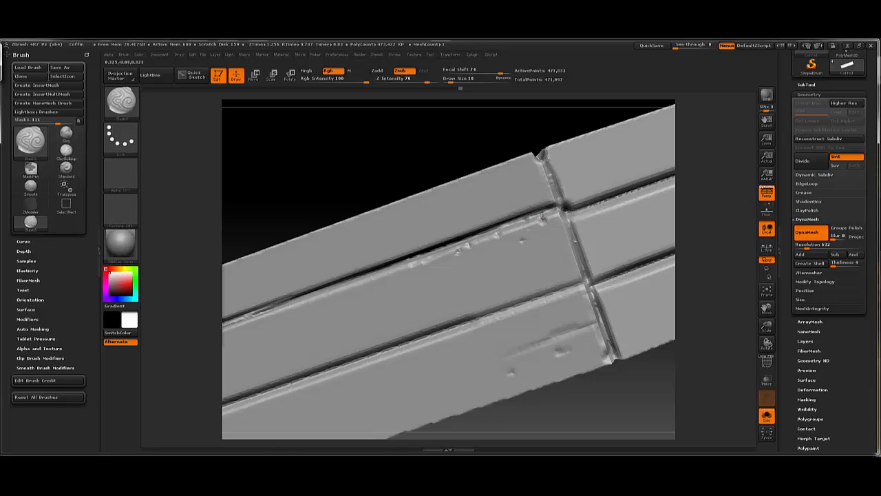
# - Deepen the lower plank seam on the long outer side from the shoulder corner to its middle with overlapping slashes
pyautogui.moveTo(447, 160); pyautogui.dragTo(568, 269)
pyautogui.moveTo(570, 224); pyautogui.dragTo(448, 270)
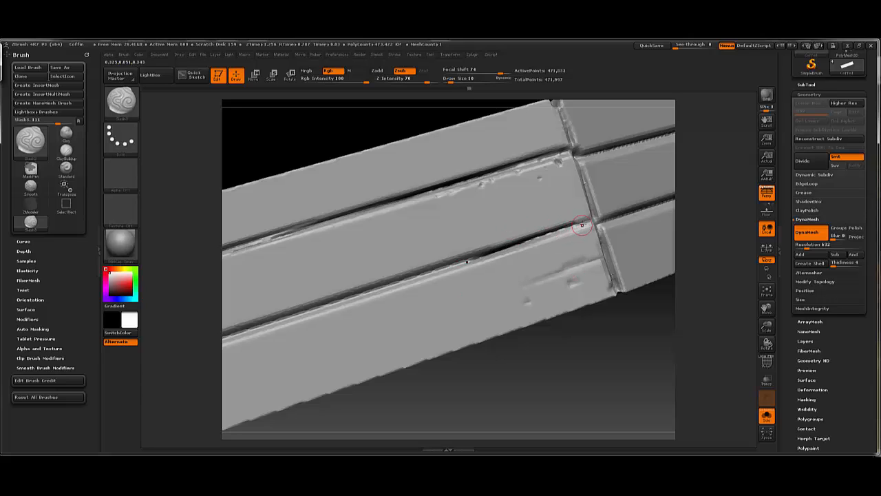
pyautogui.moveTo(582, 225); pyautogui.dragTo(435, 274)
pyautogui.moveTo(581, 220); pyautogui.dragTo(452, 268)
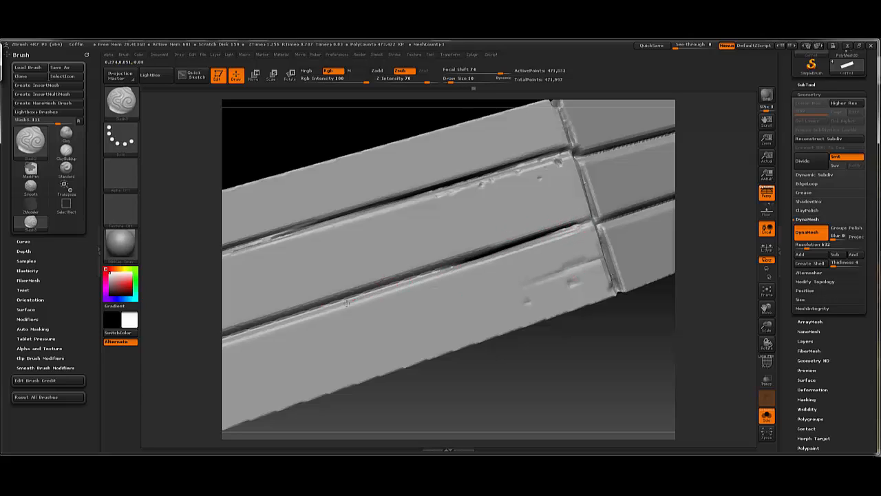
pyautogui.moveTo(347, 303); pyautogui.dragTo(434, 267)
pyautogui.moveTo(319, 311); pyautogui.dragTo(521, 251)
# - Smooth and roughen the plank edge along the middle of the long side's lower seam
pyautogui.moveTo(568, 353); pyautogui.dragTo(508, 315)
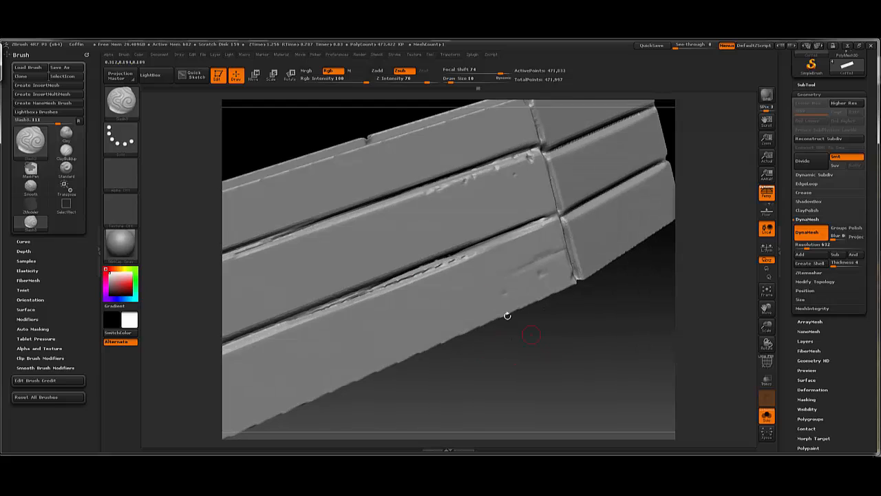
pyautogui.moveTo(434, 257)
pyautogui.mouseDown()
pyautogui.moveTo(357, 295)
pyautogui.moveTo(472, 256)
pyautogui.mouseUp()
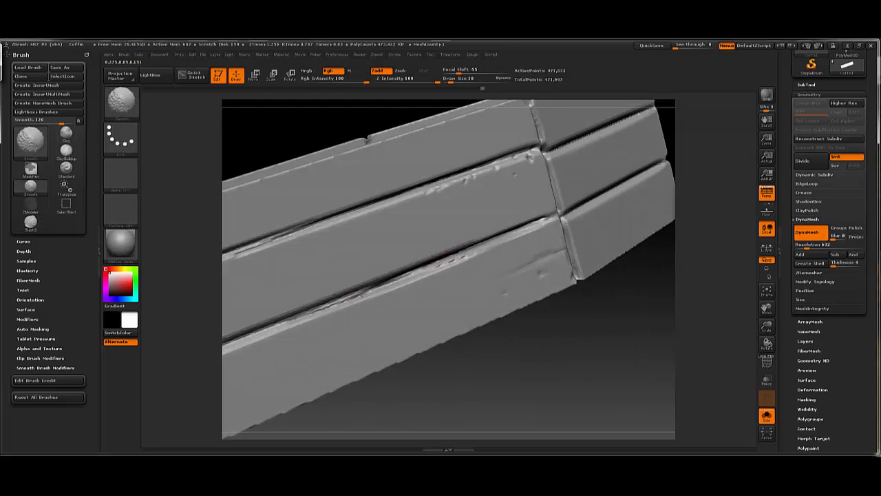
pyautogui.keyDown('shift'); pyautogui.moveTo(334, 309); pyautogui.dragTo(357, 298); pyautogui.keyUp('shift')
pyautogui.moveTo(582, 333); pyautogui.dragTo(542, 316)
pyautogui.keyDown('alt'); pyautogui.moveTo(462, 334); pyautogui.dragTo(526, 322); pyautogui.keyUp('alt')
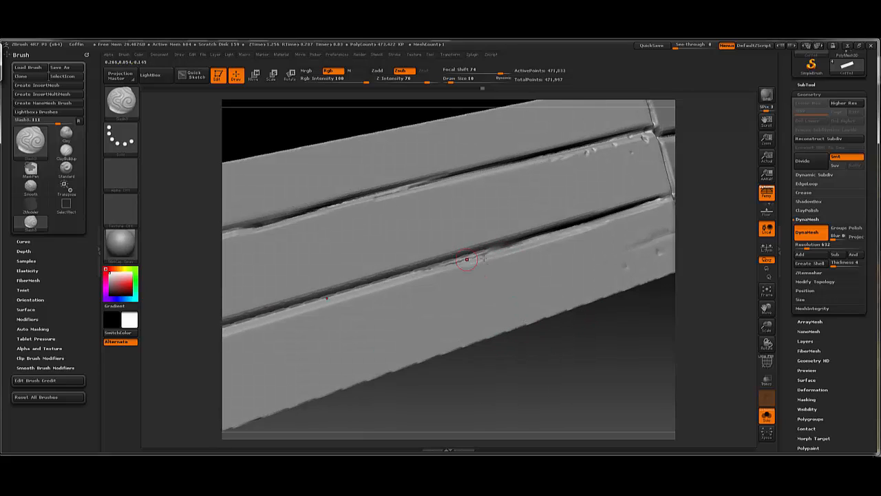
pyautogui.keyDown('shift'); pyautogui.moveTo(468, 261); pyautogui.dragTo(494, 248); pyautogui.keyUp('shift')
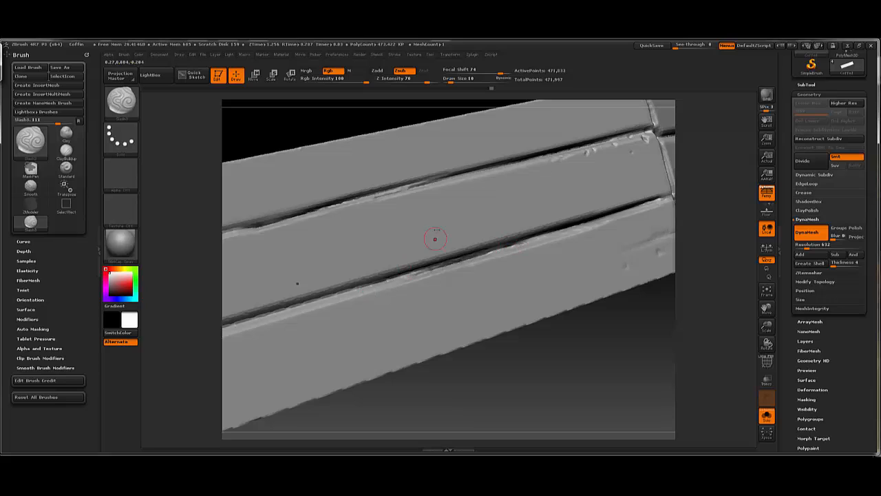
# - Try diagonal slashes across the middle plank above the lower seam and undo them
pyautogui.moveTo(441, 228); pyautogui.dragTo(352, 287)
pyautogui.moveTo(482, 225); pyautogui.dragTo(428, 262)
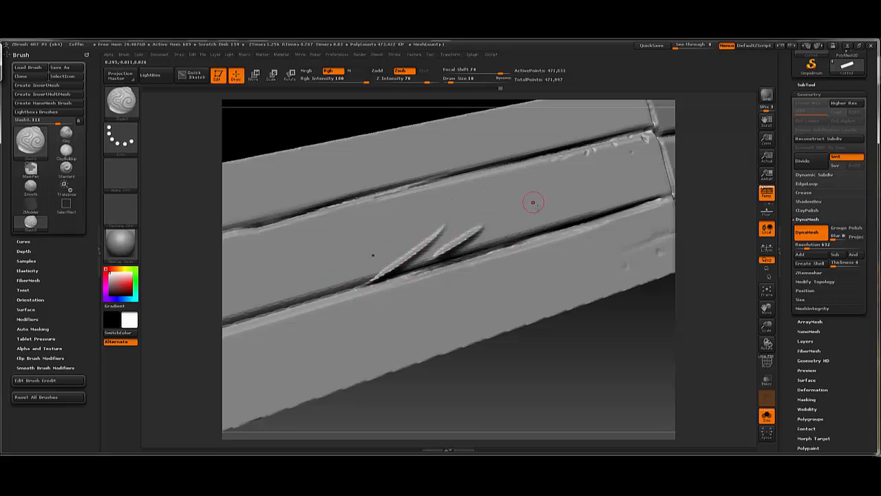
pyautogui.hotkey('ctrl', 'z')
pyautogui.hotkey('ctrl', 'z')
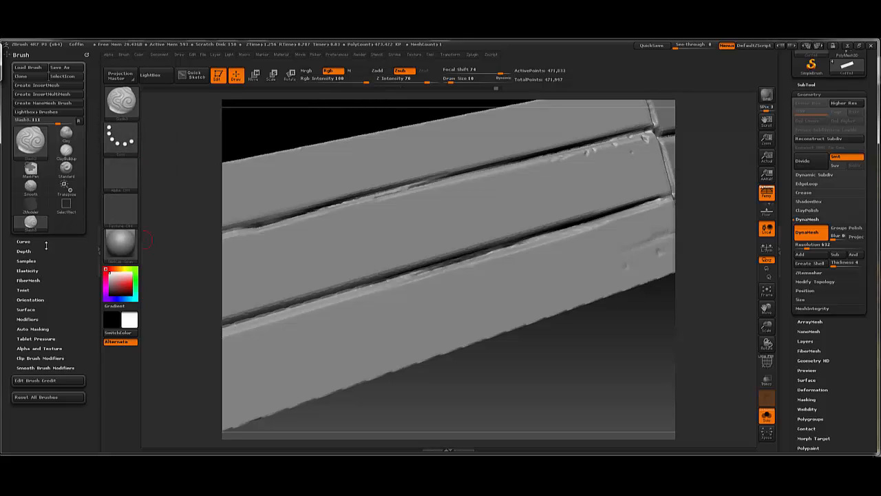
pyautogui.moveTo(454, 215)
pyautogui.mouseDown()
pyautogui.moveTo(452, 239)
pyautogui.moveTo(462, 222)
pyautogui.moveTo(431, 231)
pyautogui.mouseUp()
pyautogui.hotkey('ctrl', 'z')
pyautogui.hotkey('ctrl', 'z')
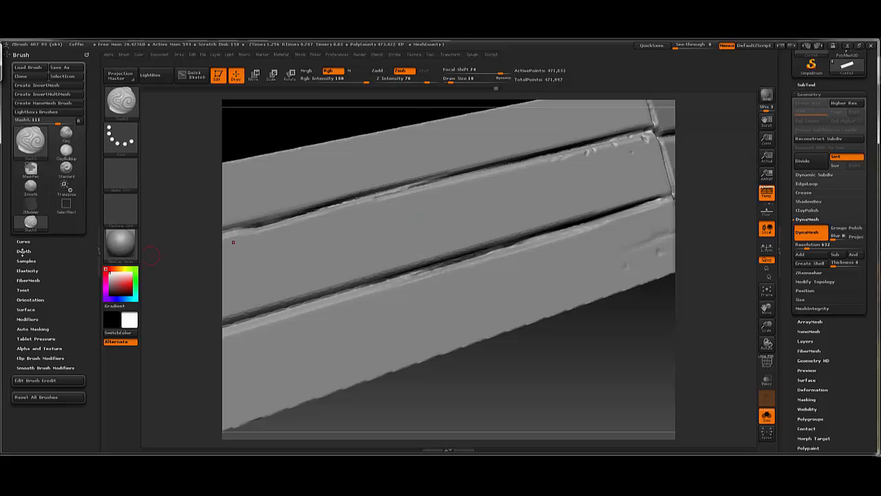
# - Look through the Slash3 brush modifiers, try curved test slashes on the middle plank and undo them
pyautogui.click(29, 318)
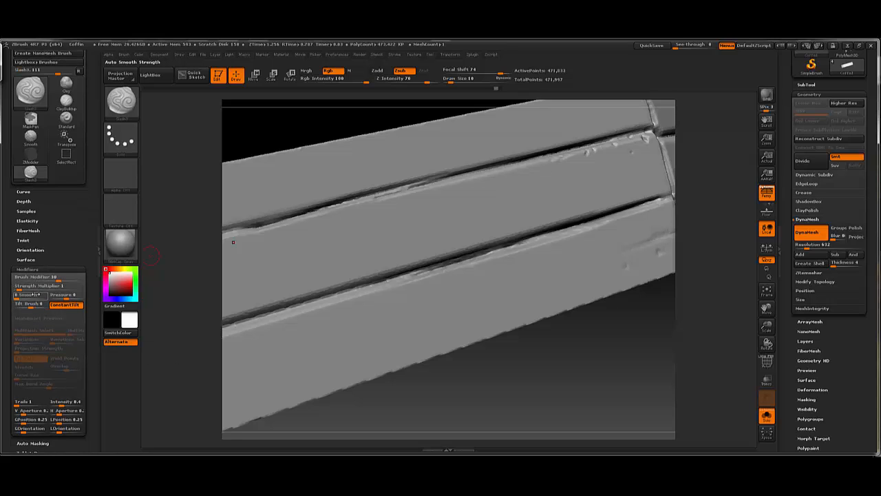
pyautogui.click(43, 269)
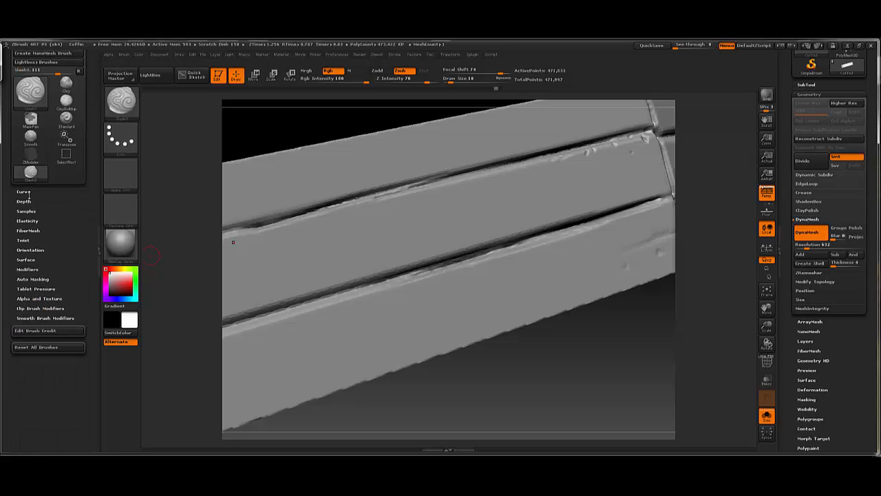
pyautogui.moveTo(395, 225)
pyautogui.mouseDown()
pyautogui.moveTo(388, 241)
pyautogui.moveTo(421, 251)
pyautogui.mouseUp()
pyautogui.press('ctrl')
pyautogui.hotkey('ctrl', 'z')
pyautogui.moveTo(365, 264); pyautogui.dragTo(404, 265)
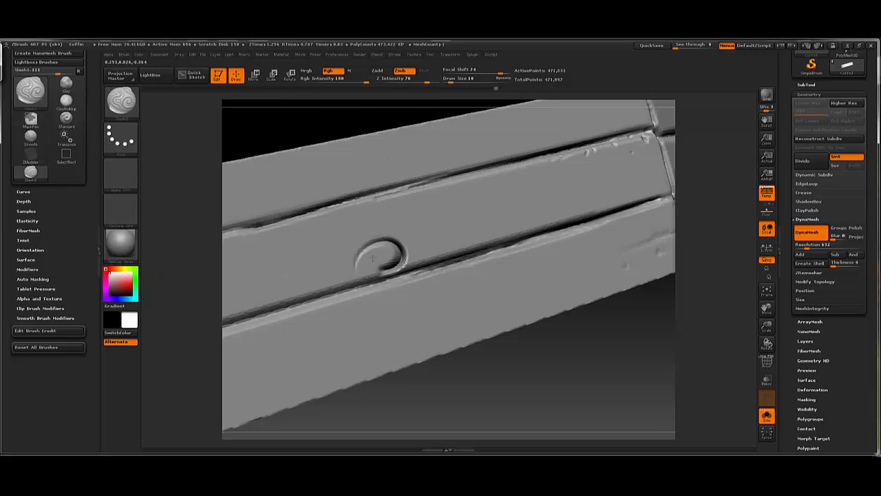
pyautogui.hotkey('ctrl', 'z')
# - Recarve the long side's lower seam from its middle toward the narrow end and undo the last extra slashes
pyautogui.moveTo(550, 370)
pyautogui.mouseDown()
pyautogui.moveTo(580, 356)
pyautogui.moveTo(544, 356)
pyautogui.moveTo(578, 332)
pyautogui.moveTo(564, 324)
pyautogui.mouseUp()
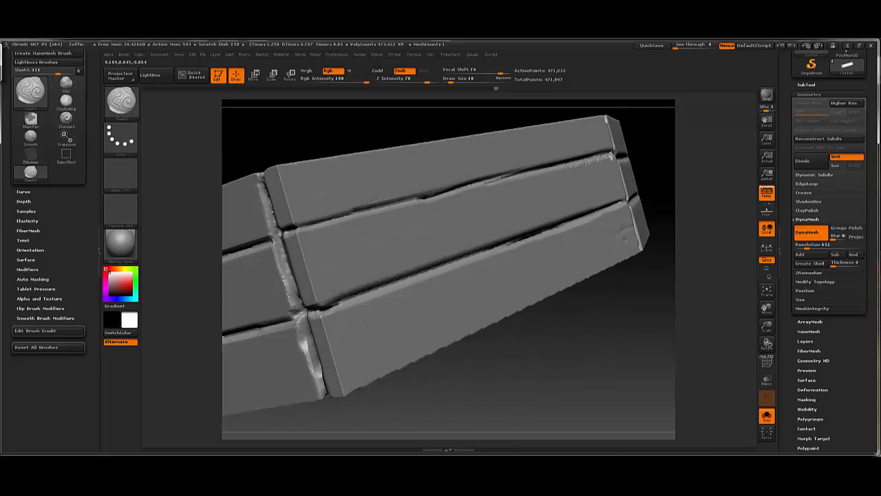
pyautogui.moveTo(526, 236); pyautogui.dragTo(354, 304)
pyautogui.moveTo(595, 305); pyautogui.dragTo(561, 310)
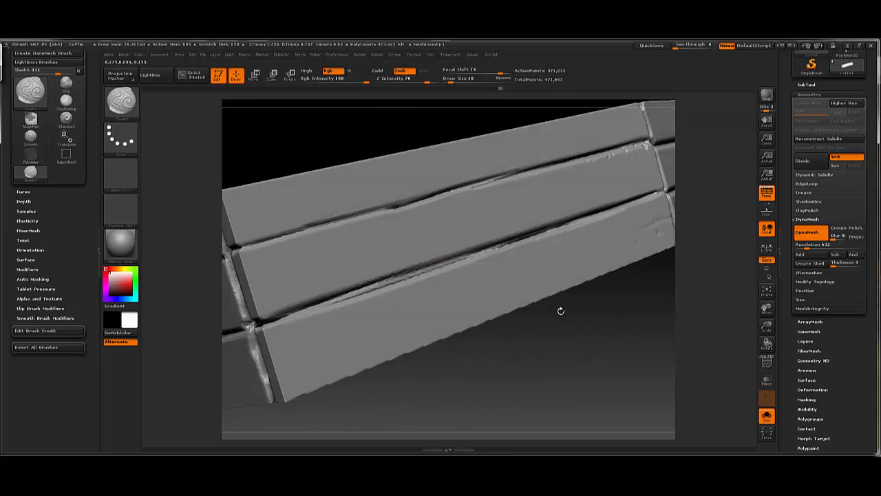
pyautogui.moveTo(474, 257); pyautogui.dragTo(340, 301)
pyautogui.moveTo(278, 322); pyautogui.dragTo(307, 316)
pyautogui.moveTo(436, 271)
pyautogui.mouseDown()
pyautogui.moveTo(513, 246)
pyautogui.moveTo(322, 307)
pyautogui.moveTo(485, 249)
pyautogui.mouseUp()
pyautogui.hotkey('ctrl', 'z')
pyautogui.hotkey('ctrl', 'z')
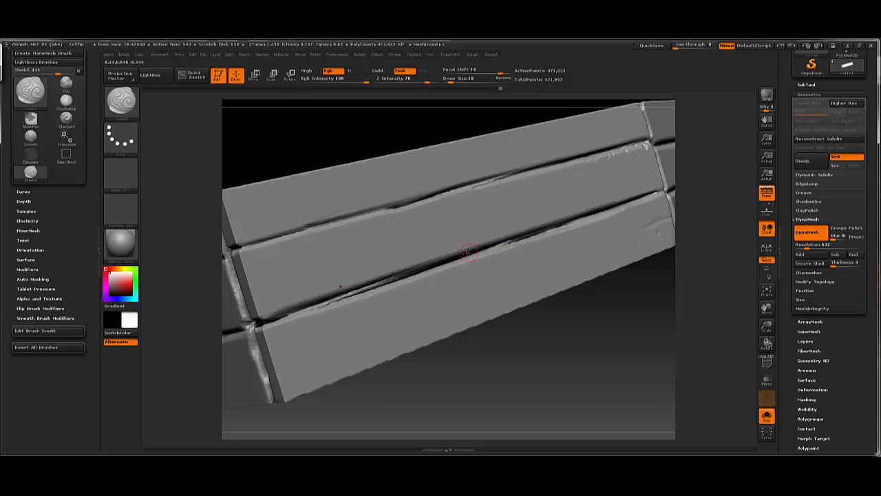
# - Smooth rough spots along both long-side seams and nick the middle plank's upper edge near the narrow end
pyautogui.moveTo(549, 337)
pyautogui.mouseDown()
pyautogui.moveTo(544, 313)
pyautogui.moveTo(490, 310)
pyautogui.moveTo(490, 342)
pyautogui.mouseUp()
pyautogui.moveTo(480, 254)
pyautogui.keyDown('shift'); pyautogui.mouseDown()
pyautogui.moveTo(503, 245)
pyautogui.moveTo(474, 254)
pyautogui.mouseUp(); pyautogui.keyUp('shift')
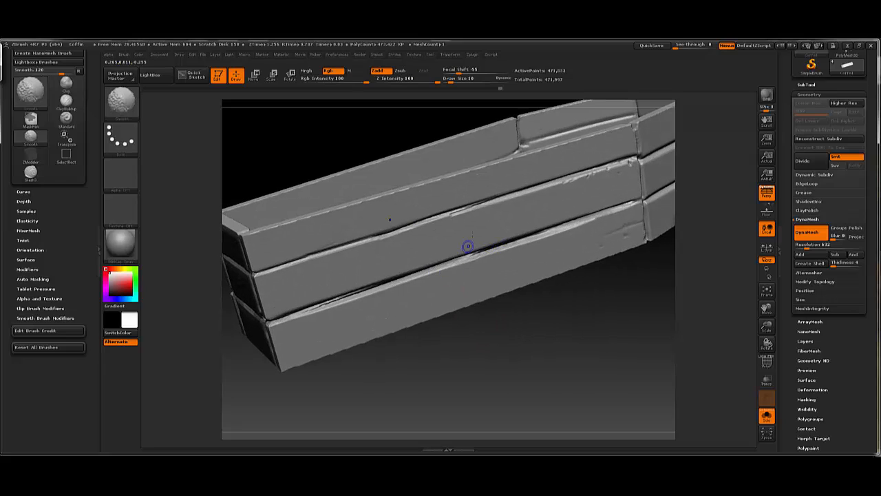
pyautogui.keyDown('shift'); pyautogui.moveTo(453, 214); pyautogui.dragTo(455, 210); pyautogui.keyUp('shift')
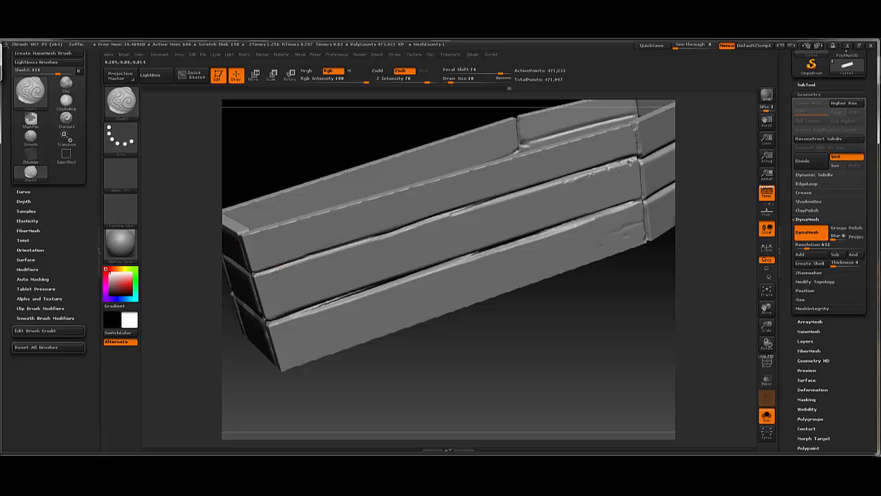
pyautogui.moveTo(280, 269)
pyautogui.mouseDown()
pyautogui.moveTo(321, 256)
pyautogui.moveTo(274, 277)
pyautogui.mouseUp()
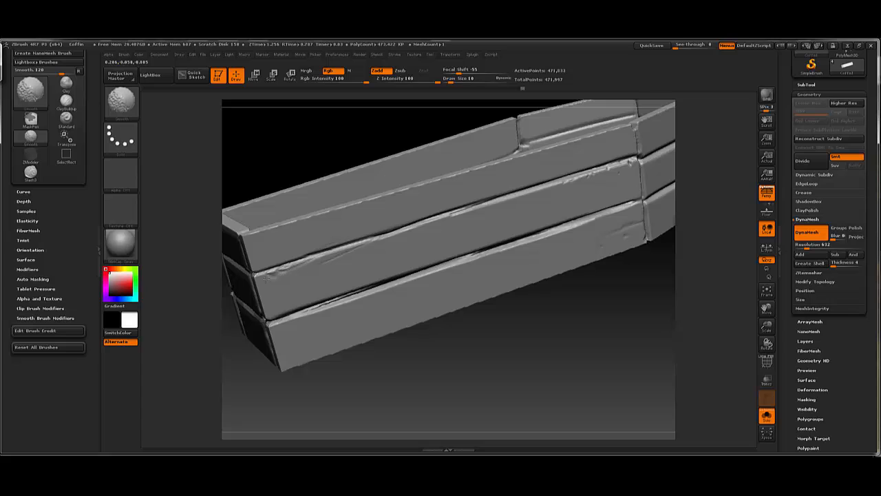
pyautogui.moveTo(510, 336)
pyautogui.keyDown('alt'); pyautogui.mouseDown()
pyautogui.moveTo(505, 303)
pyautogui.moveTo(497, 325)
pyautogui.mouseUp(); pyautogui.keyUp('alt')
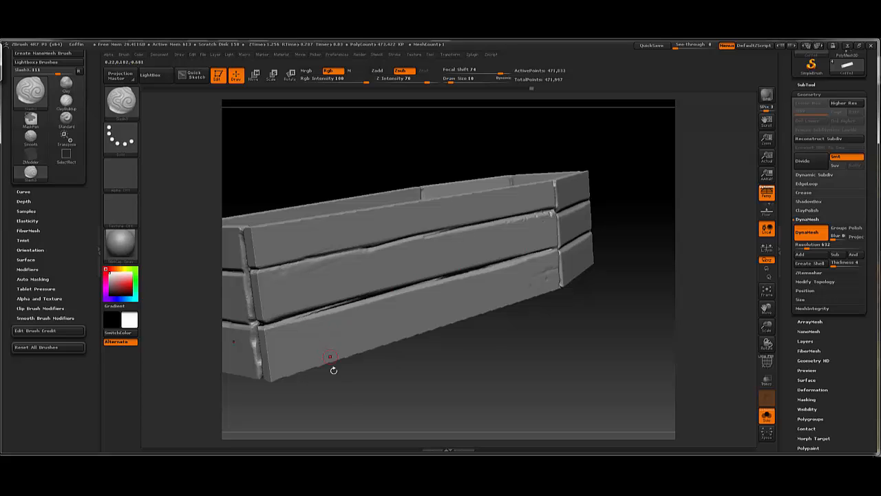
pyautogui.keyDown('shift'); pyautogui.moveTo(333, 369); pyautogui.dragTo(366, 396); pyautogui.keyUp('shift')
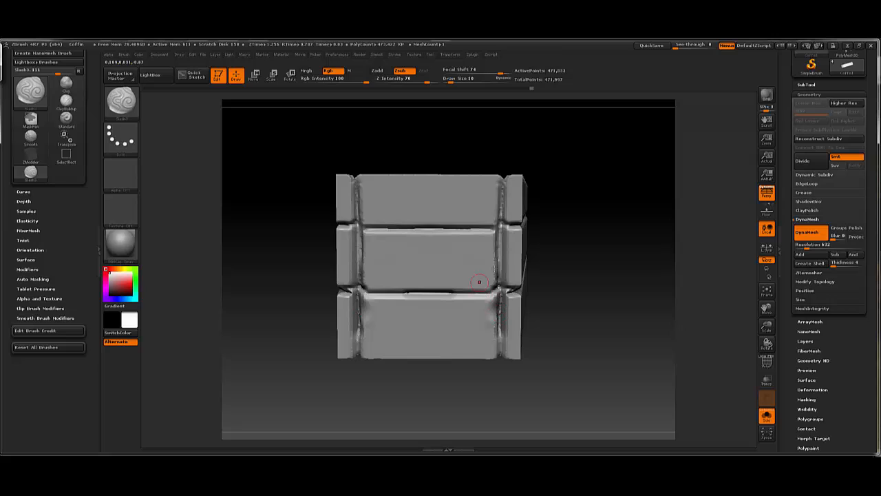
# - Recarve the vertical joint beside the narrow end's upper plank and cut deeper, uneven horizontal seams across the end panel with Slash3
pyautogui.moveTo(599, 234)
pyautogui.mouseDown()
pyautogui.moveTo(593, 204)
pyautogui.moveTo(615, 209)
pyautogui.moveTo(587, 225)
pyautogui.mouseUp()
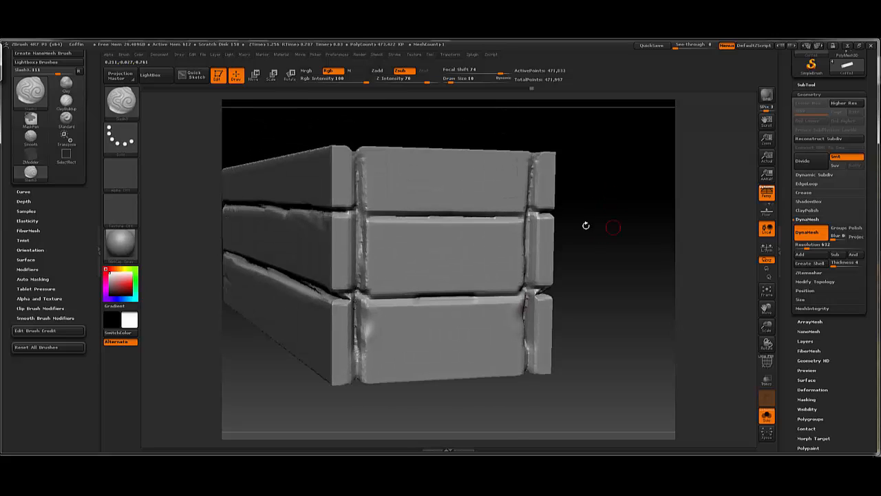
pyautogui.moveTo(641, 190)
pyautogui.mouseDown()
pyautogui.moveTo(666, 193)
pyautogui.moveTo(641, 196)
pyautogui.mouseUp()
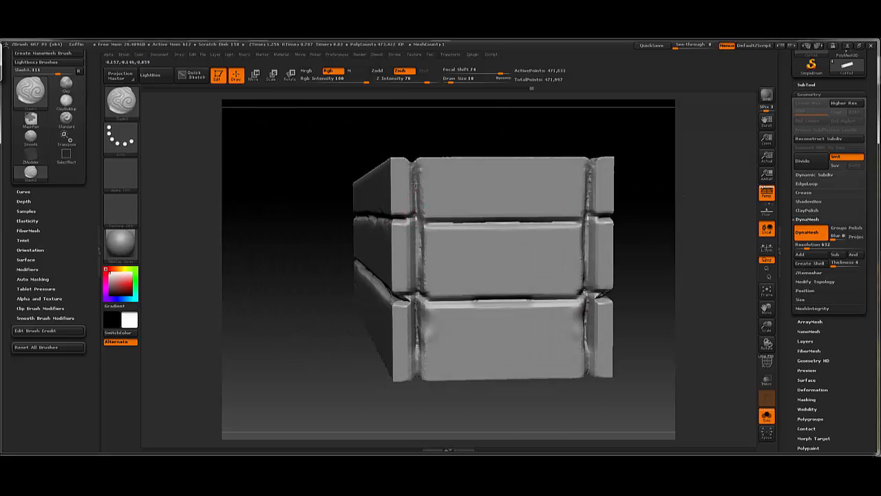
pyautogui.moveTo(414, 182); pyautogui.dragTo(418, 217)
pyautogui.moveTo(632, 194)
pyautogui.mouseDown()
pyautogui.moveTo(581, 208)
pyautogui.moveTo(585, 168)
pyautogui.mouseUp()
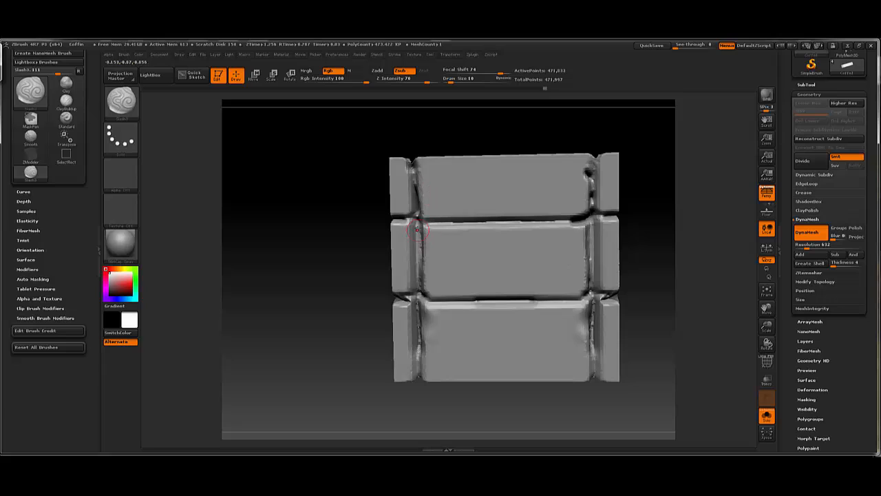
pyautogui.moveTo(421, 220); pyautogui.dragTo(582, 216)
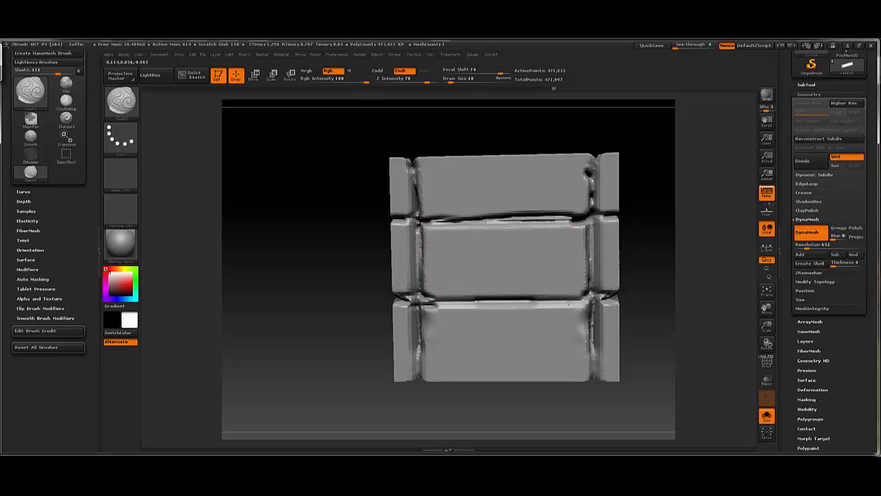
pyautogui.moveTo(421, 303); pyautogui.dragTo(582, 303)
# - Cut small horizontal nicks into the corner post and joint beside the narrow end's middle plank
pyautogui.moveTo(684, 294); pyautogui.dragTo(526, 285)
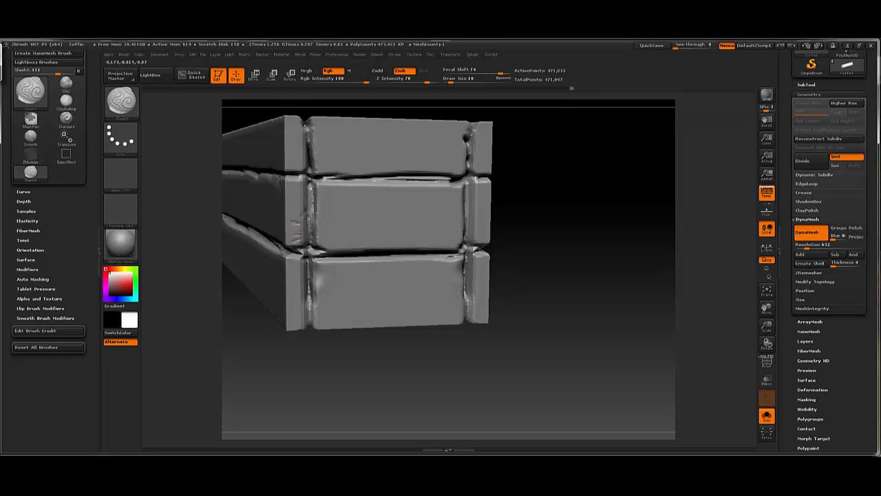
pyautogui.moveTo(310, 195); pyautogui.dragTo(310, 243)
pyautogui.moveTo(570, 181); pyautogui.dragTo(575, 175)
pyautogui.moveTo(393, 370); pyautogui.dragTo(353, 296)
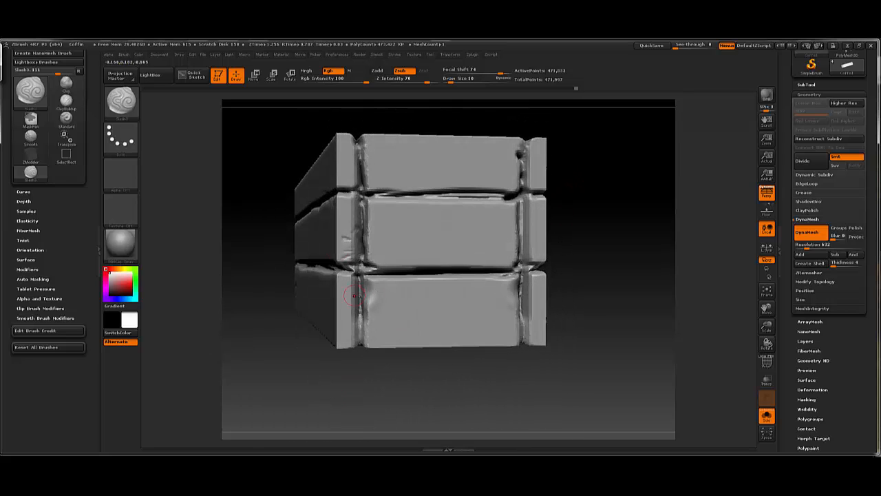
pyautogui.moveTo(279, 181); pyautogui.dragTo(354, 216)
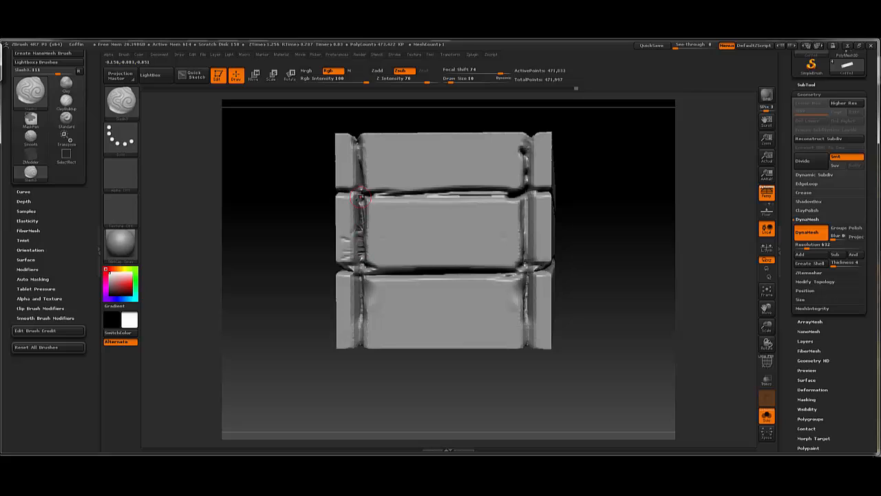
pyautogui.moveTo(287, 191); pyautogui.dragTo(287, 256)
# - Update the DynaMesh and smooth the nicked corner joint beside the narrow end's upper and middle planks
pyautogui.keyDown('ctrl'); pyautogui.moveTo(269, 227); pyautogui.dragTo(282, 236); pyautogui.keyUp('ctrl')
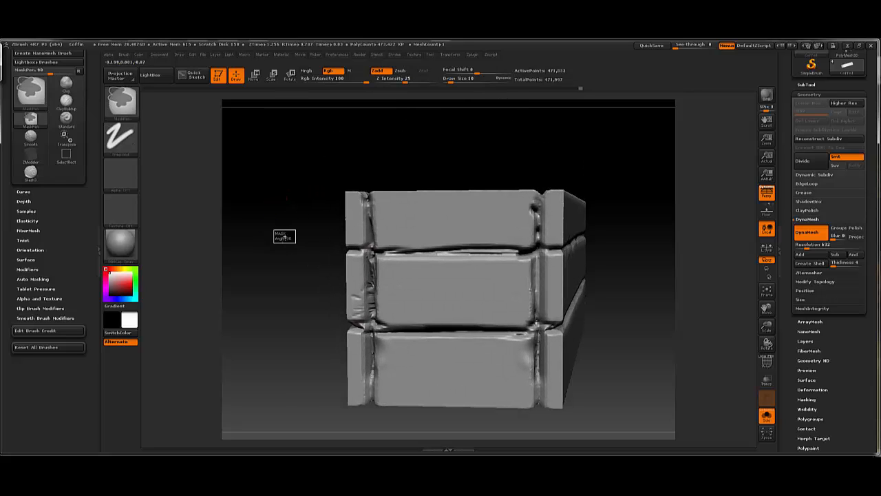
pyautogui.moveTo(364, 274)
pyautogui.keyDown('shift'); pyautogui.mouseDown()
pyautogui.moveTo(373, 266)
pyautogui.moveTo(371, 292)
pyautogui.moveTo(372, 253)
pyautogui.mouseUp(); pyautogui.keyUp('shift')
pyautogui.keyDown('shift'); pyautogui.moveTo(362, 204); pyautogui.dragTo(368, 234); pyautogui.keyUp('shift')
pyautogui.moveTo(296, 228); pyautogui.dragTo(349, 230)
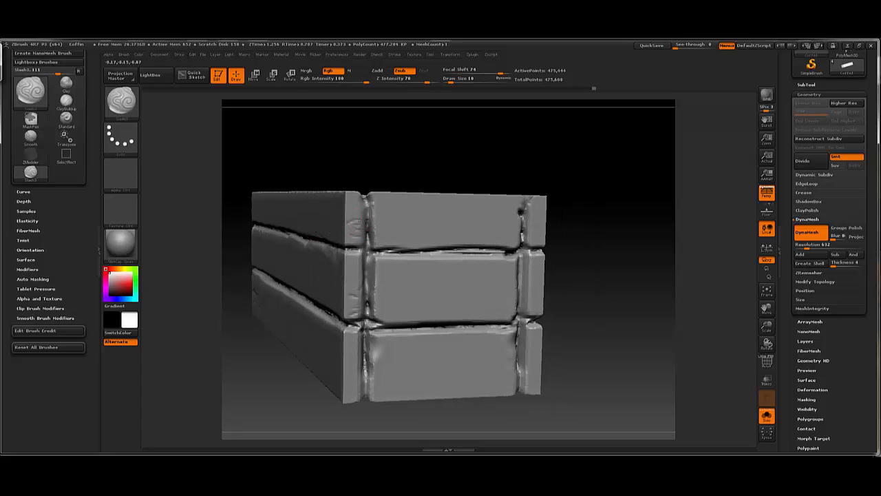
# - Carve thin wood-grain cracks across the narrow end's middle and lower planks
pyautogui.keyDown('alt'); pyautogui.moveTo(604, 197); pyautogui.dragTo(517, 255); pyautogui.keyUp('alt')
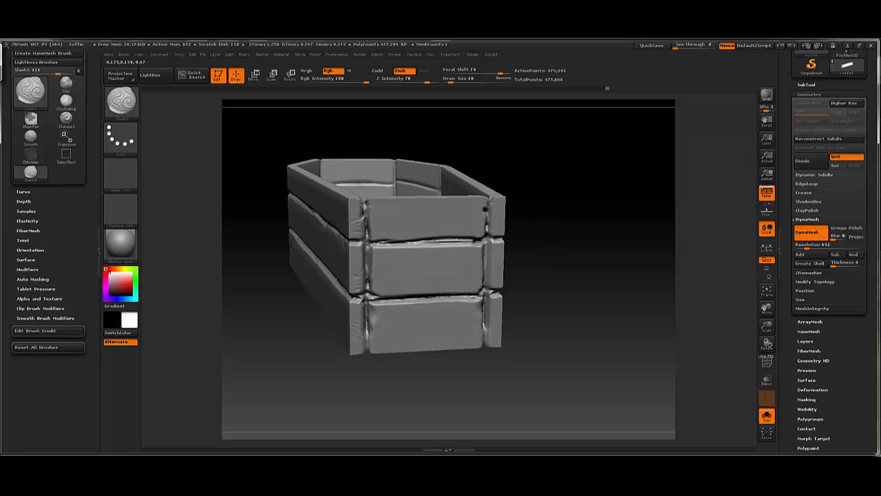
pyautogui.press('shift')
pyautogui.moveTo(545, 255); pyautogui.dragTo(475, 273)
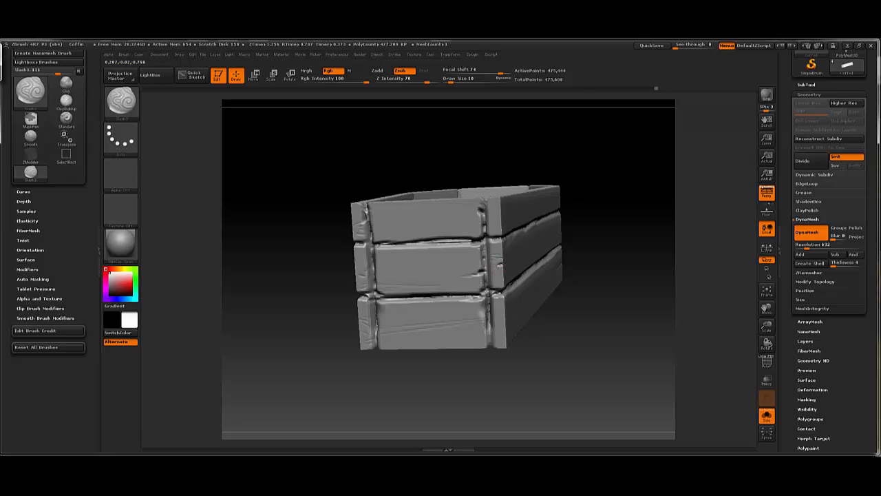
# - Slash a crack into the long side's middle plank near the narrow end and roughen the upper seam
pyautogui.moveTo(626, 241); pyautogui.dragTo(490, 264)
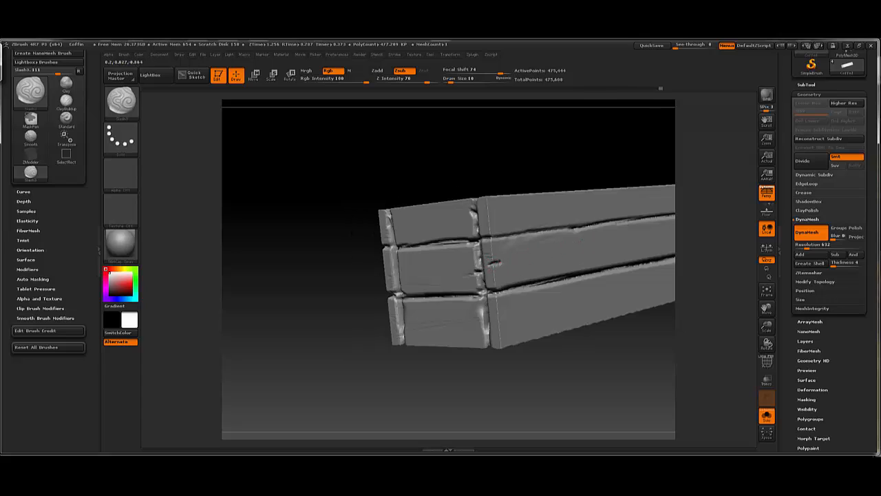
pyautogui.press('shift')
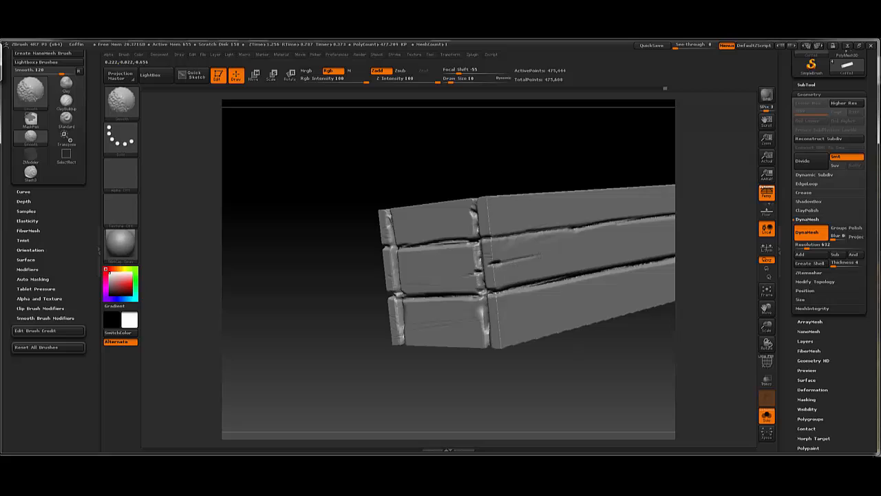
pyautogui.moveTo(482, 248); pyautogui.dragTo(620, 221)
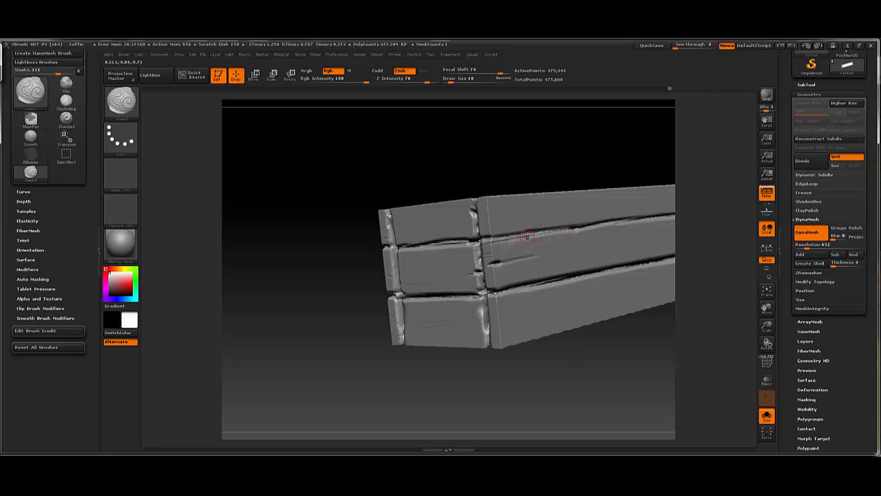
pyautogui.moveTo(528, 237)
pyautogui.mouseDown()
pyautogui.moveTo(519, 236)
pyautogui.moveTo(601, 224)
pyautogui.mouseUp()
# - Notch the lower plank's corner at the narrow end and carve a crack along the lower end plank's bottom edge
pyautogui.moveTo(433, 166)
pyautogui.mouseDown()
pyautogui.moveTo(449, 167)
pyautogui.moveTo(494, 137)
pyautogui.moveTo(497, 146)
pyautogui.moveTo(404, 186)
pyautogui.moveTo(451, 178)
pyautogui.moveTo(283, 311)
pyautogui.mouseUp()
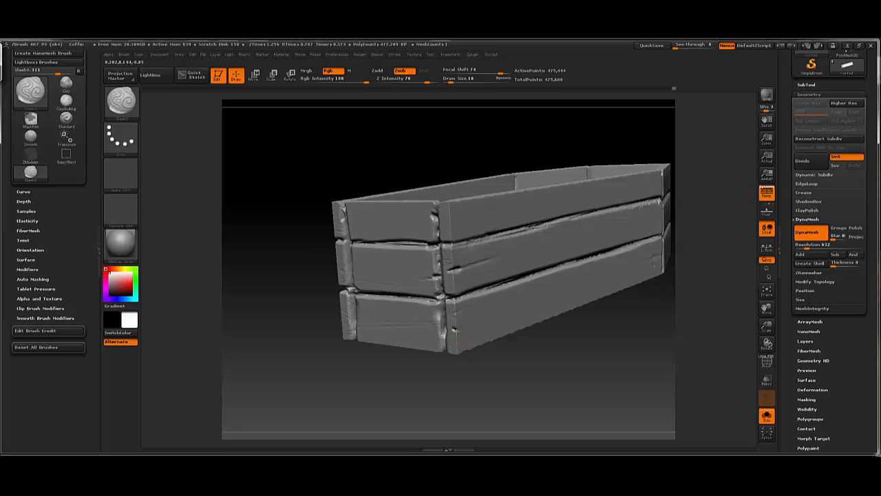
pyautogui.moveTo(473, 371); pyautogui.dragTo(496, 358)
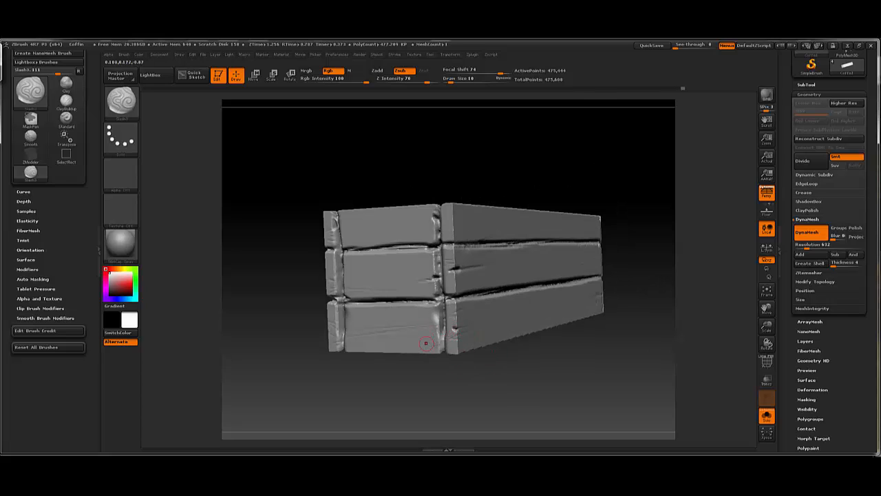
pyautogui.moveTo(445, 348); pyautogui.dragTo(376, 347)
# - Carve a diagonal crack across the narrow end's lower plank, undoing the unwanted slashes
pyautogui.moveTo(464, 370); pyautogui.dragTo(521, 351)
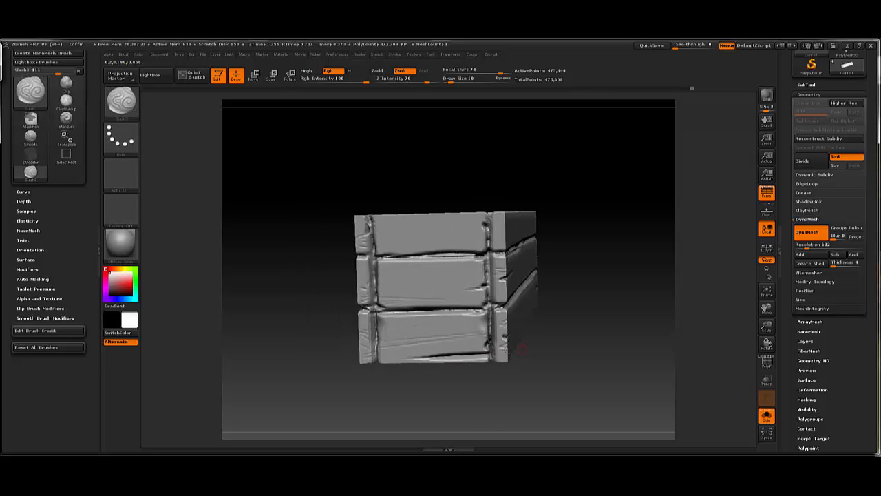
pyautogui.moveTo(380, 334); pyautogui.dragTo(494, 338)
pyautogui.hotkey('ctrl', 'z')
pyautogui.moveTo(379, 335); pyautogui.dragTo(478, 323)
pyautogui.moveTo(544, 310); pyautogui.dragTo(588, 295)
pyautogui.hotkey('ctrl', 'z')
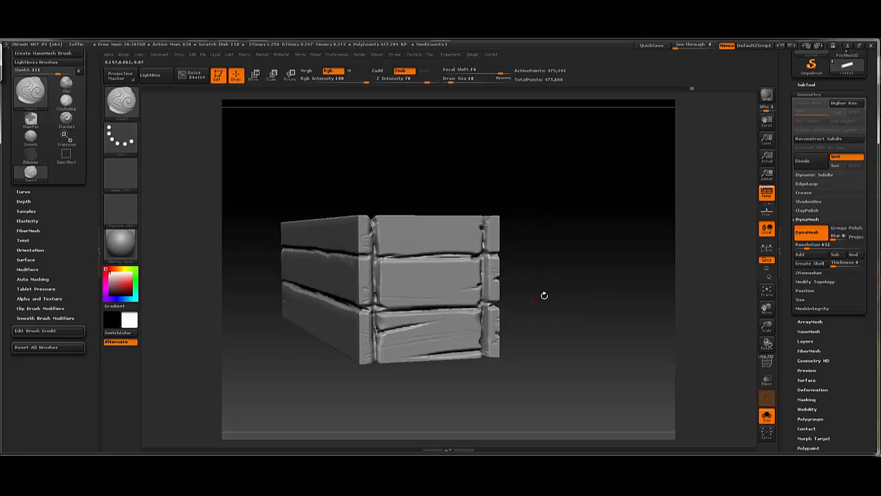
# - Carve a long diagonal crack along the long side's middle plank, undoing the first two attempts
pyautogui.moveTo(556, 281); pyautogui.dragTo(584, 265)
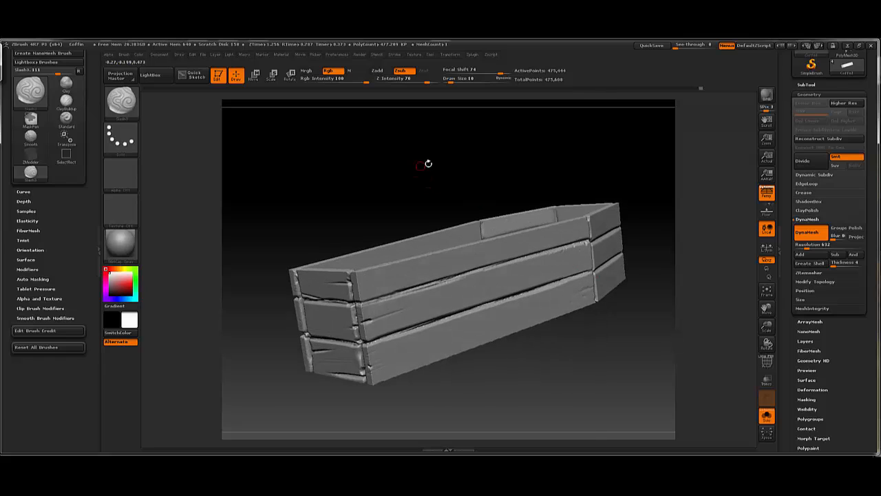
pyautogui.moveTo(428, 163); pyautogui.dragTo(420, 211)
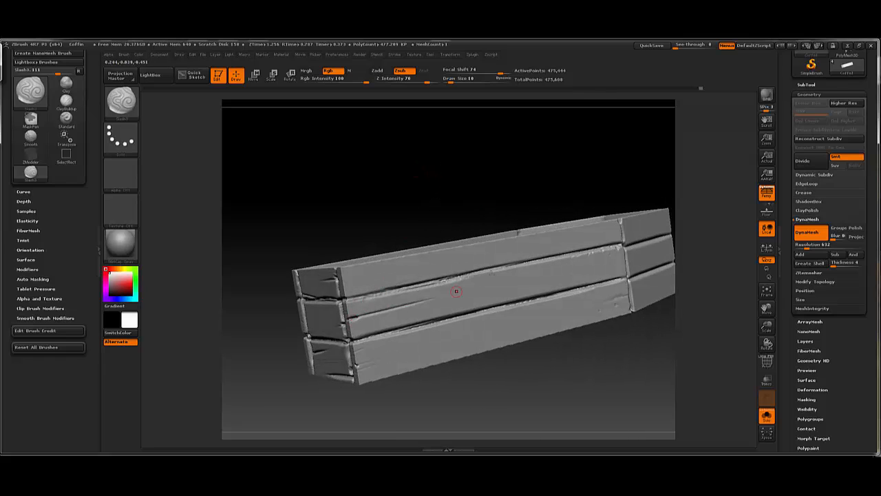
pyautogui.moveTo(490, 273); pyautogui.dragTo(389, 292)
pyautogui.hotkey('ctrl', 'z')
pyautogui.moveTo(509, 266); pyautogui.dragTo(413, 291)
pyautogui.hotkey('ctrl', 'z')
pyautogui.moveTo(570, 256); pyautogui.dragTo(407, 296)
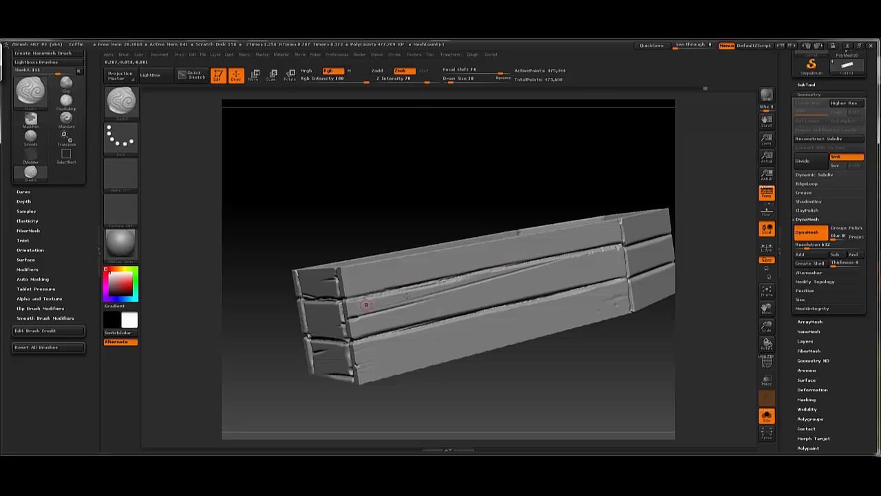
# - Add wood-grain cracks to the long side's upper and middle planks near the narrow-end corner
pyautogui.keyDown('alt'); pyautogui.moveTo(478, 202); pyautogui.dragTo(400, 256); pyautogui.keyUp('alt')
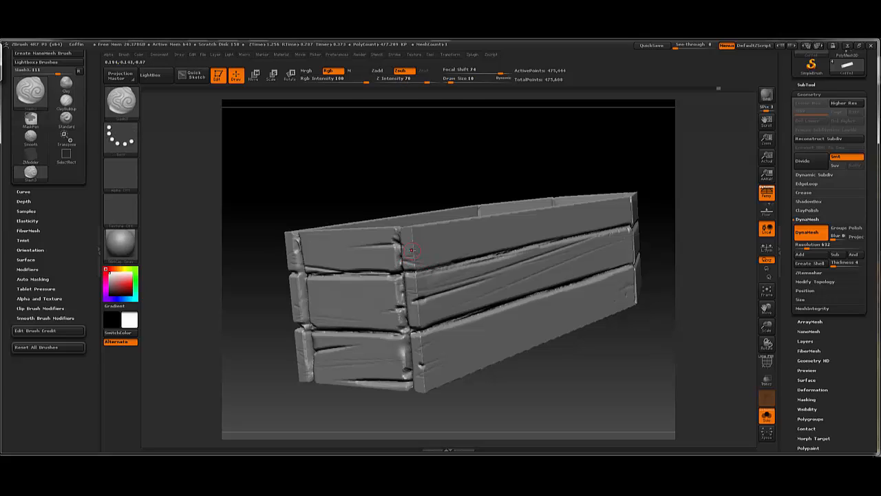
pyautogui.moveTo(395, 216)
pyautogui.keyDown('alt'); pyautogui.mouseDown()
pyautogui.moveTo(413, 257)
pyautogui.moveTo(414, 242)
pyautogui.moveTo(506, 224)
pyautogui.mouseUp(); pyautogui.keyUp('alt')
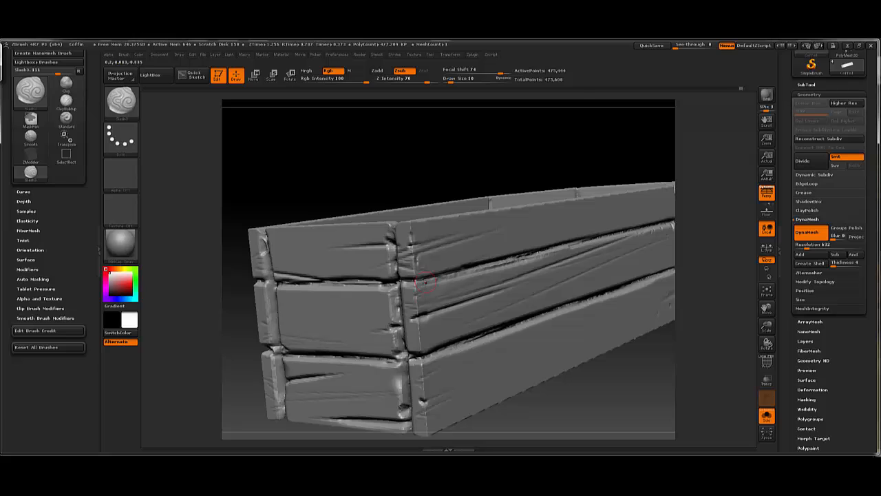
pyautogui.moveTo(425, 282); pyautogui.dragTo(564, 250)
pyautogui.keyDown('alt'); pyautogui.moveTo(446, 166); pyautogui.dragTo(485, 170); pyautogui.keyUp('alt')
pyautogui.moveTo(543, 174); pyautogui.dragTo(471, 215)
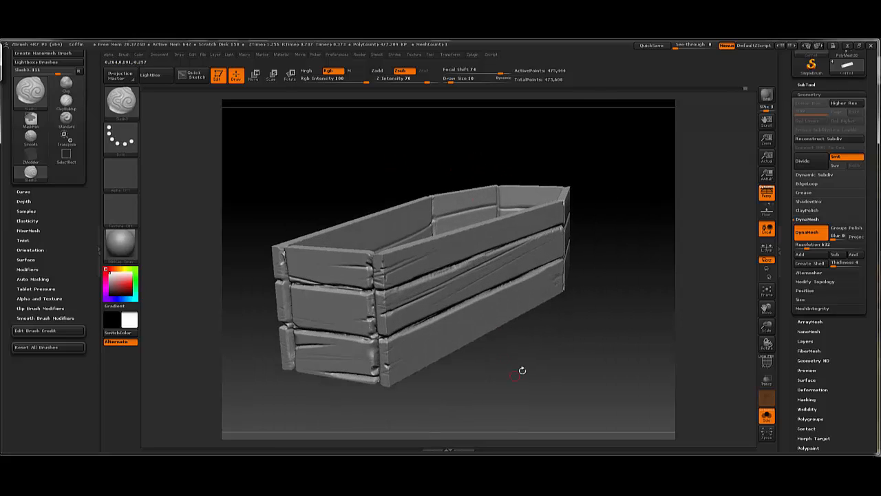
# - Smooth the notch in the lower plank's corner and the adjoining surface along the long side
pyautogui.keyDown('alt'); pyautogui.moveTo(522, 371); pyautogui.dragTo(578, 310); pyautogui.keyUp('alt')
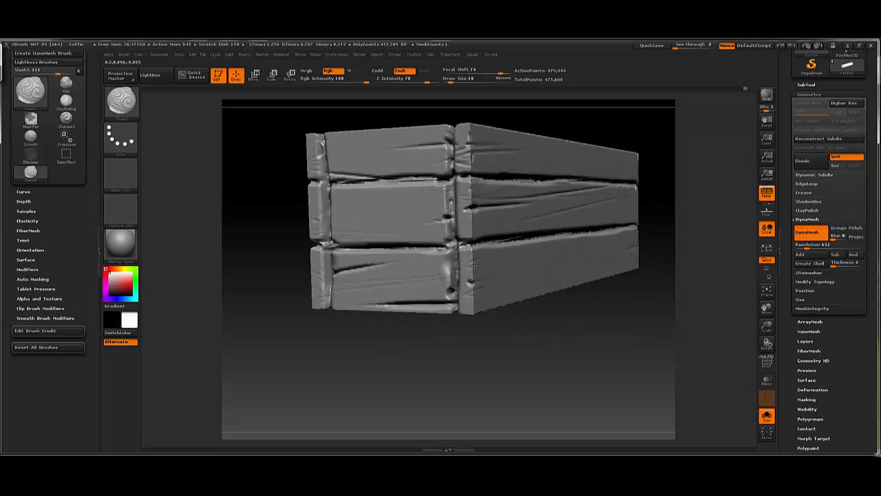
pyautogui.press('shift')
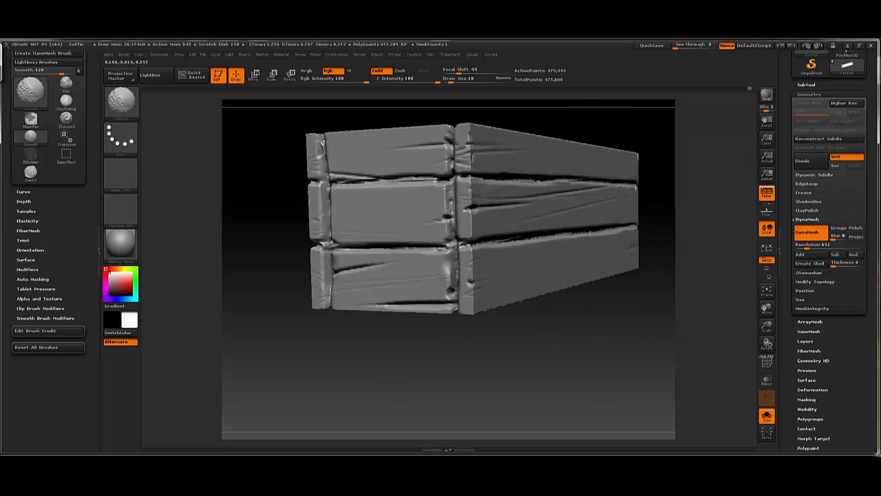
pyautogui.keyDown('shift'); pyautogui.moveTo(471, 285); pyautogui.dragTo(523, 273); pyautogui.keyUp('shift')
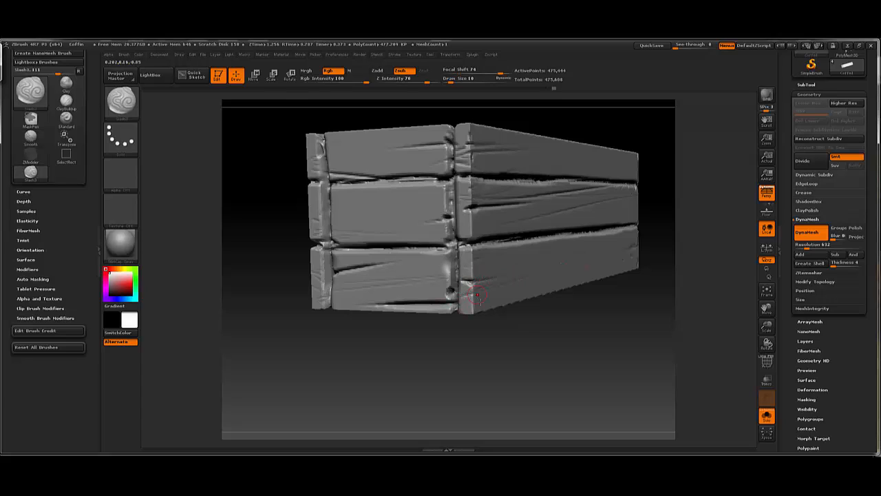
# - Undo the long diagonal slash on the narrow end's middle plank and carve a shorter crack from its side joint
pyautogui.moveTo(531, 350); pyautogui.dragTo(496, 179)
pyautogui.moveTo(585, 173); pyautogui.dragTo(582, 205)
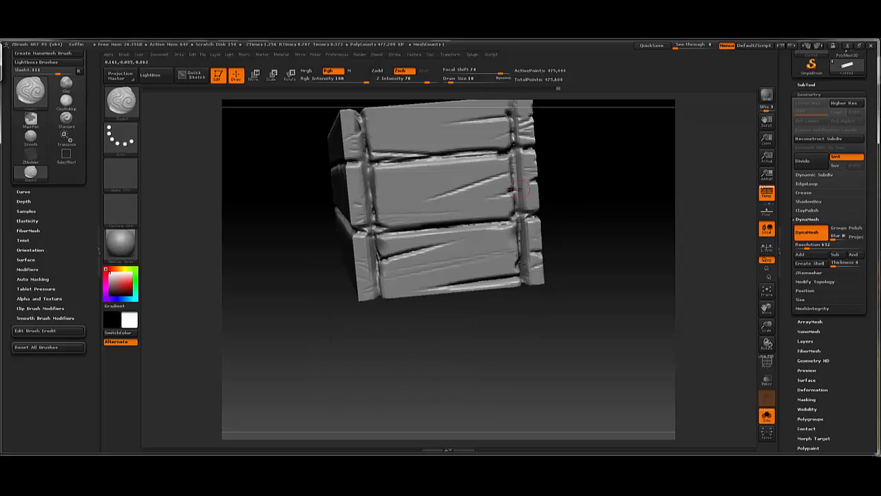
pyautogui.hotkey('ctrl', 'z')
pyautogui.moveTo(511, 172); pyautogui.dragTo(459, 180)
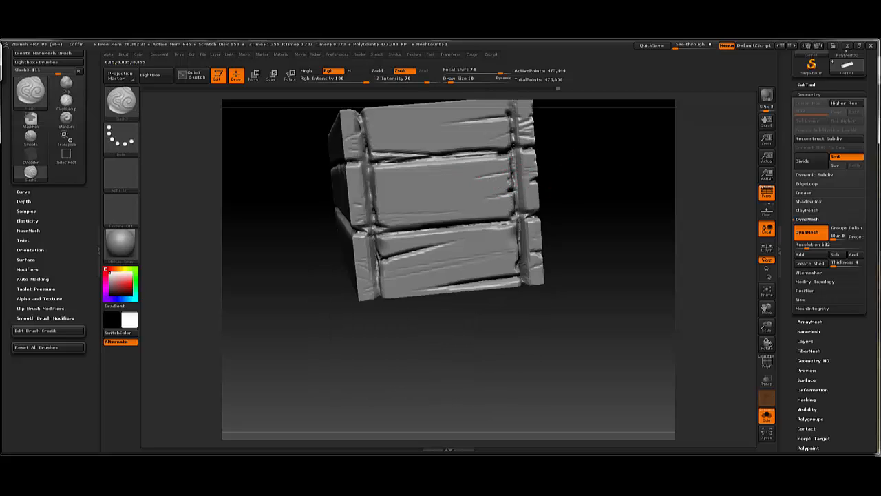
# - Examine the carved narrow end and adjoining long side from several angles
pyautogui.moveTo(557, 189); pyautogui.dragTo(582, 168)
pyautogui.moveTo(531, 257); pyautogui.dragTo(466, 310)
pyautogui.moveTo(507, 291); pyautogui.dragTo(455, 263)
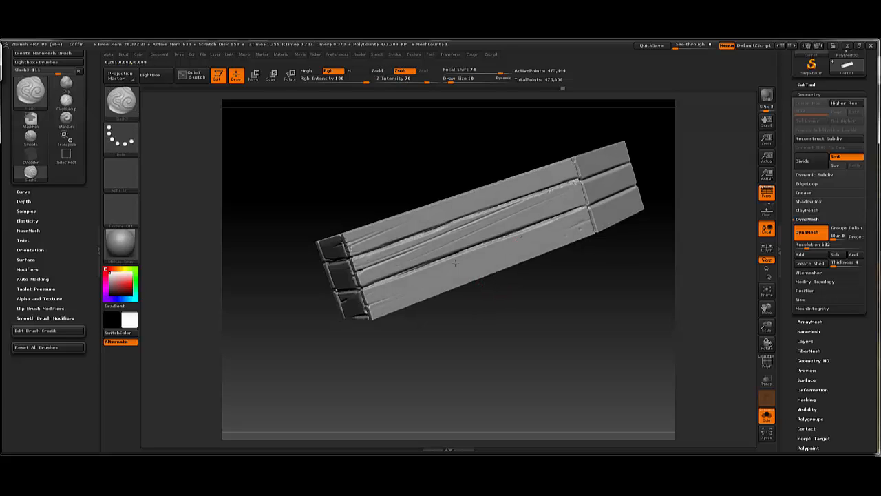
pyautogui.moveTo(306, 302); pyautogui.dragTo(347, 294)
pyautogui.keyDown('alt'); pyautogui.moveTo(548, 303); pyautogui.dragTo(502, 291); pyautogui.keyUp('alt')
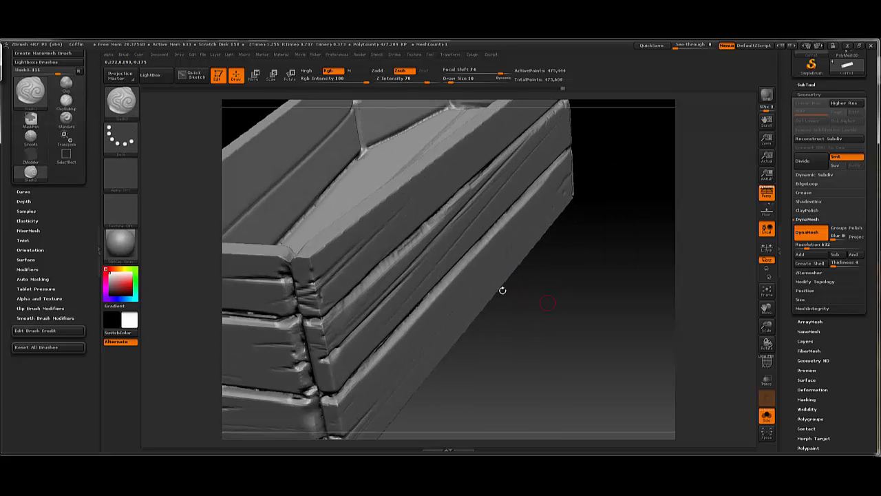
pyautogui.moveTo(542, 358); pyautogui.dragTo(432, 249)
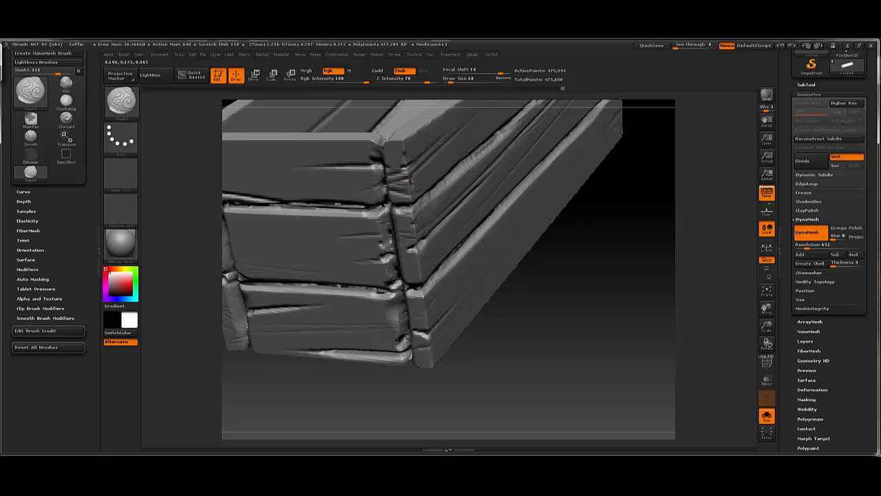
pyautogui.moveTo(585, 243); pyautogui.dragTo(444, 182)
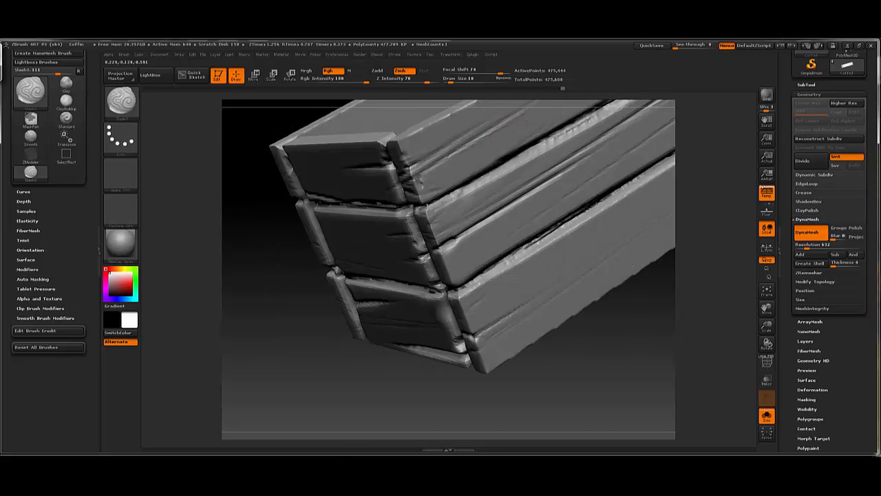
pyautogui.moveTo(573, 225); pyautogui.dragTo(514, 229)
# - Carve wood-grain lines and small nicks into the long side's middle plank towards the narrow end
pyautogui.moveTo(425, 204); pyautogui.dragTo(423, 262)
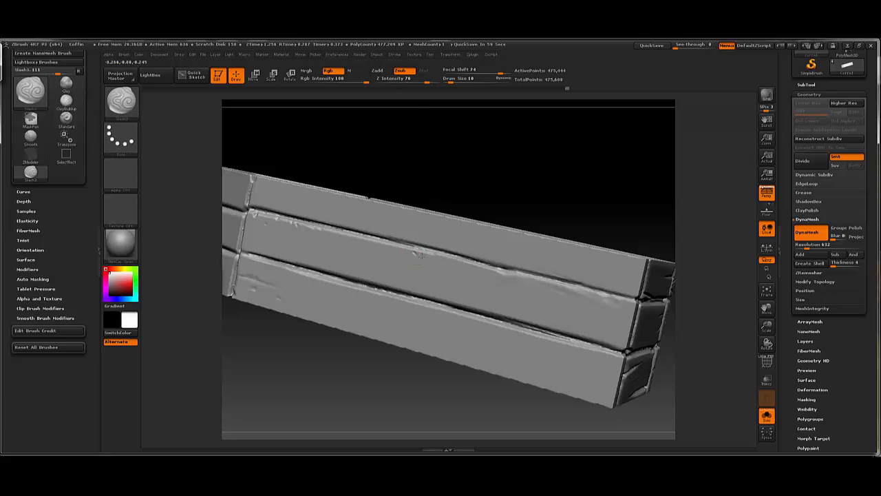
pyautogui.moveTo(432, 255); pyautogui.dragTo(484, 222)
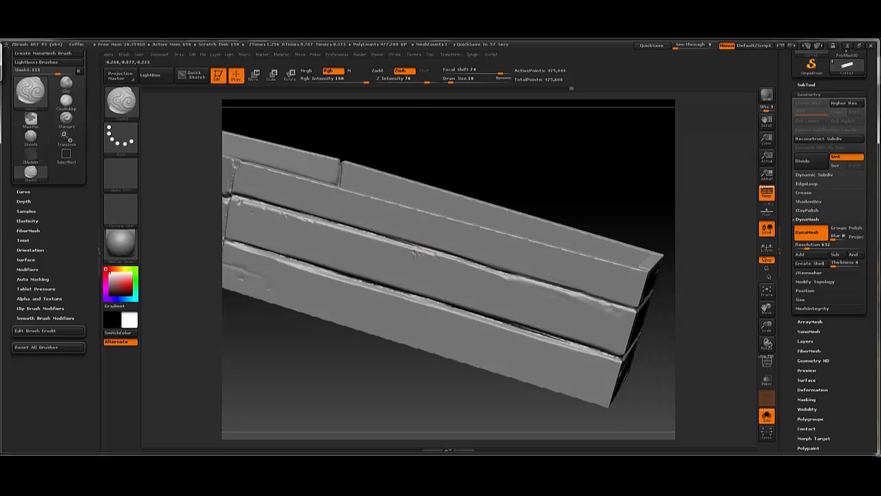
pyautogui.moveTo(557, 192); pyautogui.dragTo(501, 304)
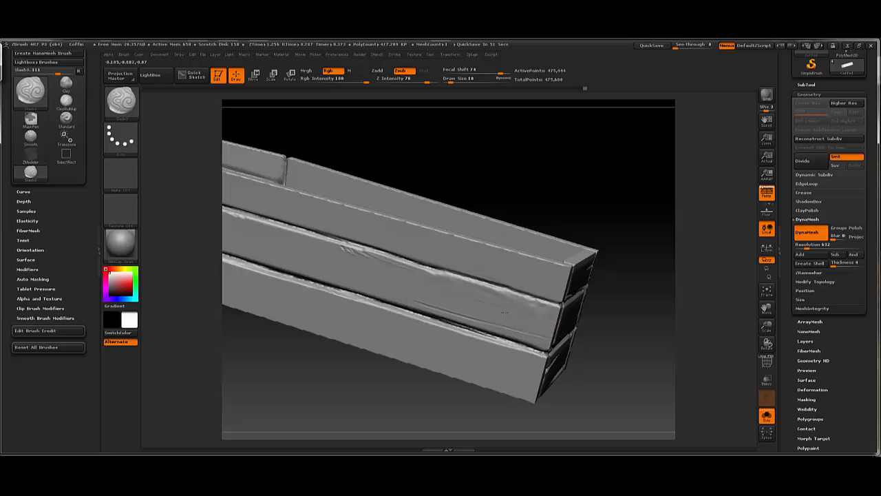
pyautogui.moveTo(579, 325); pyautogui.dragTo(613, 198)
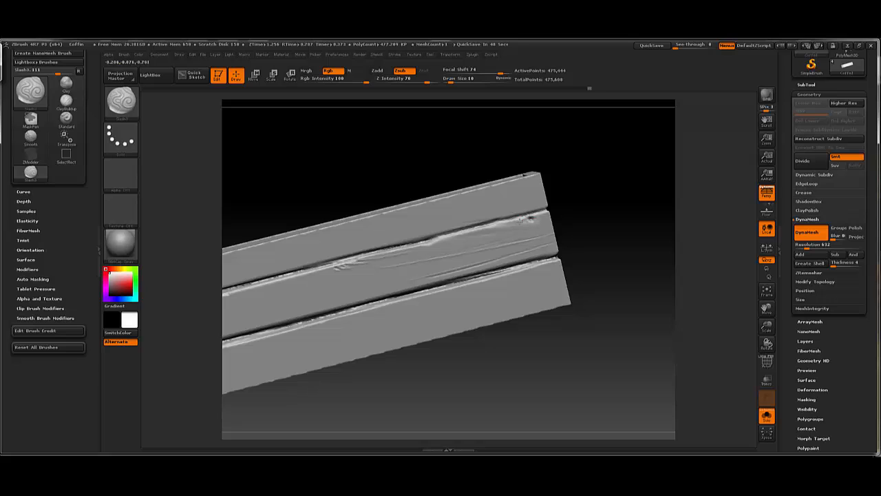
# - Deepen the crack along the middle plank's upper edge near the narrow end and check the coffin's long side
pyautogui.moveTo(529, 217); pyautogui.dragTo(455, 236)
pyautogui.moveTo(531, 217); pyautogui.dragTo(456, 237)
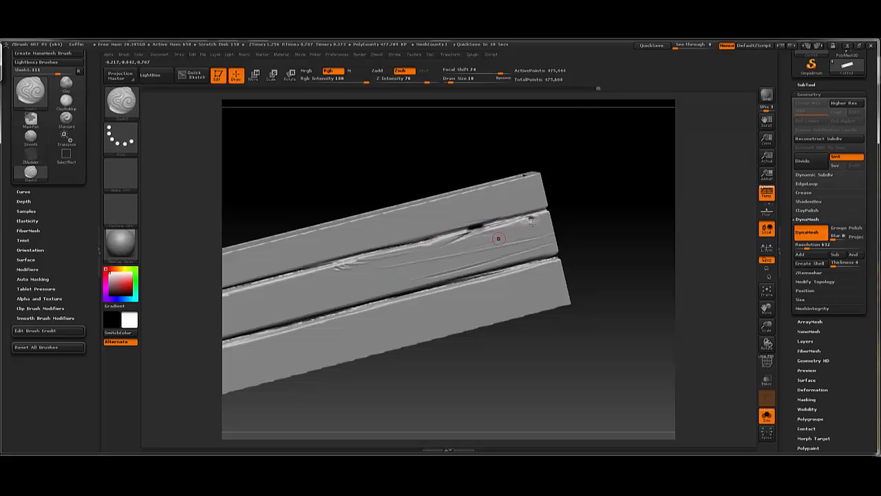
pyautogui.moveTo(498, 239); pyautogui.dragTo(465, 242, button='right')
pyautogui.moveTo(478, 229); pyautogui.dragTo(399, 246)
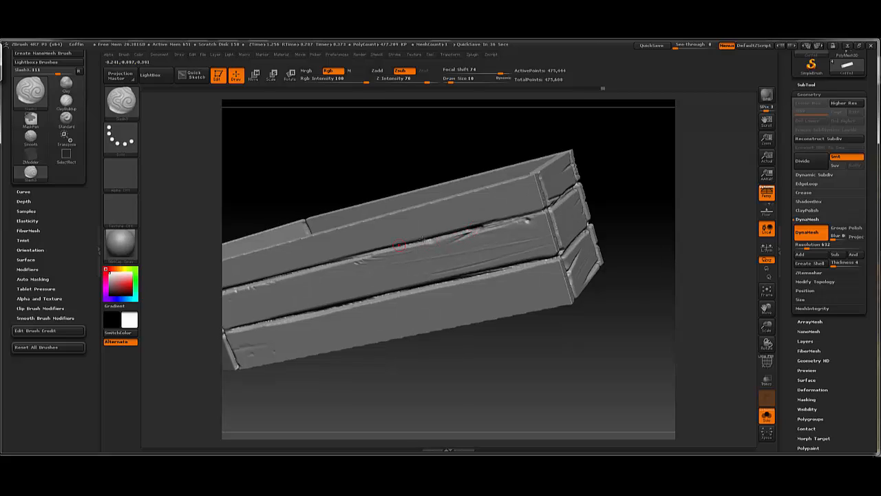
pyautogui.keyDown('ctrl'); pyautogui.moveTo(636, 231); pyautogui.dragTo(621, 196, button='right'); pyautogui.keyUp('ctrl')
pyautogui.keyDown('ctrl'); pyautogui.moveTo(621, 196); pyautogui.dragTo(640, 216, button='right'); pyautogui.keyUp('ctrl')
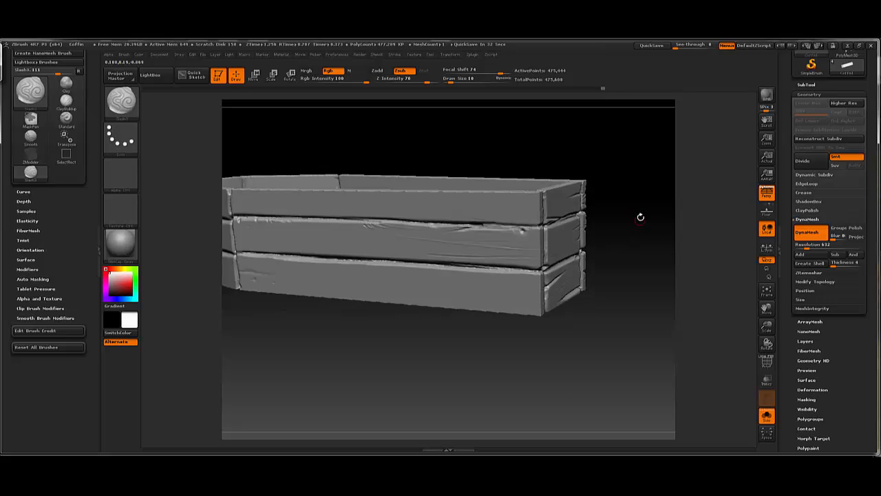
pyautogui.moveTo(644, 174); pyautogui.dragTo(601, 165, button='right')
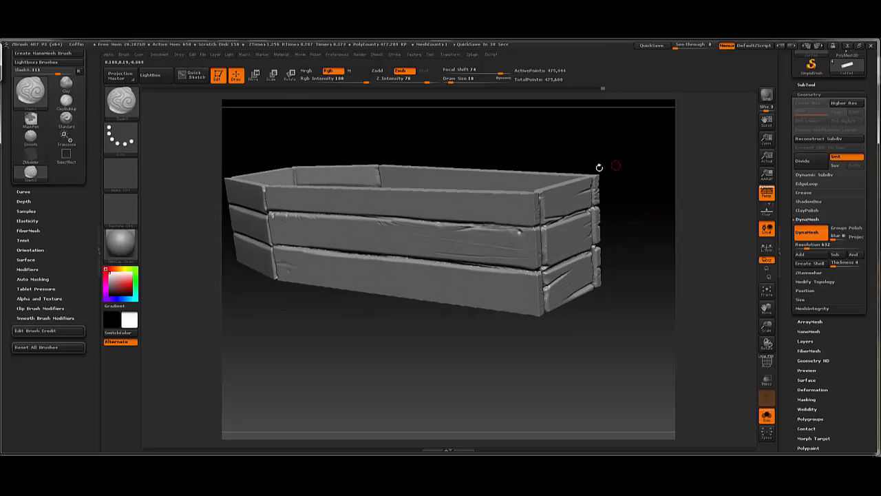
# - Import the Teaxture_01 to Teaxture_06 and BrushAlpha alphas, and turn the alpha off for the Slash3 brush
pyautogui.click(123, 178)
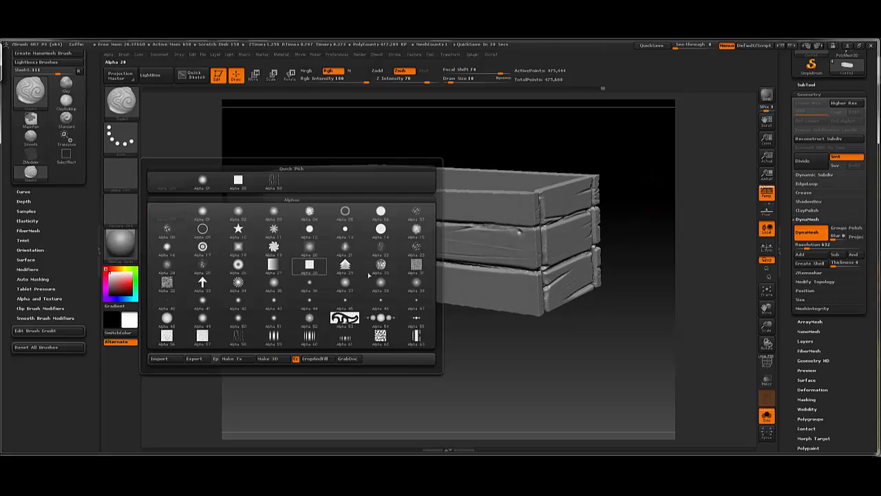
pyautogui.click(166, 338)
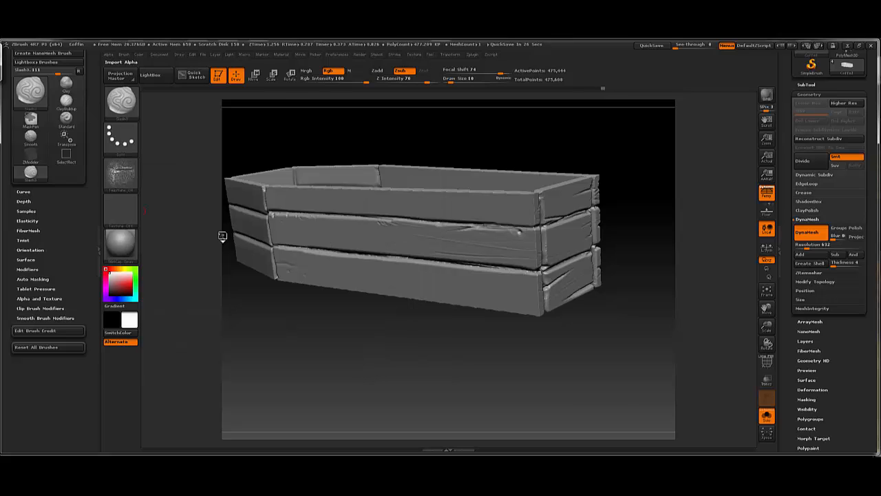
pyautogui.click(123, 178)
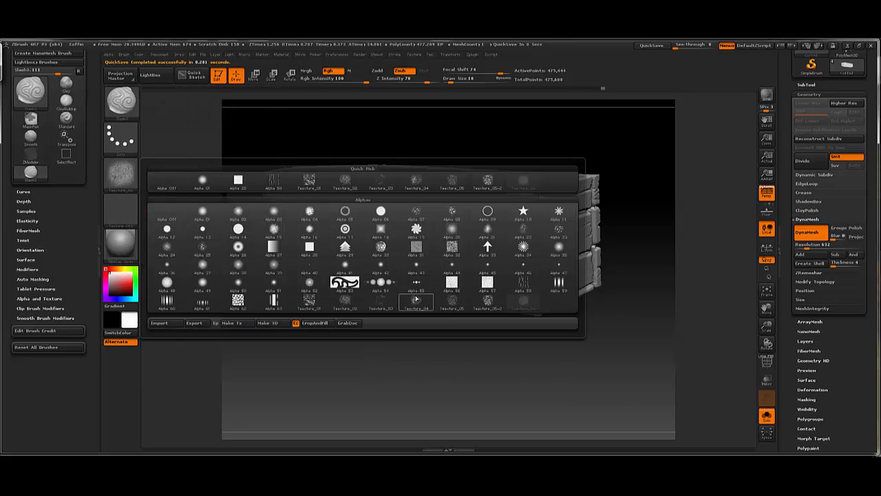
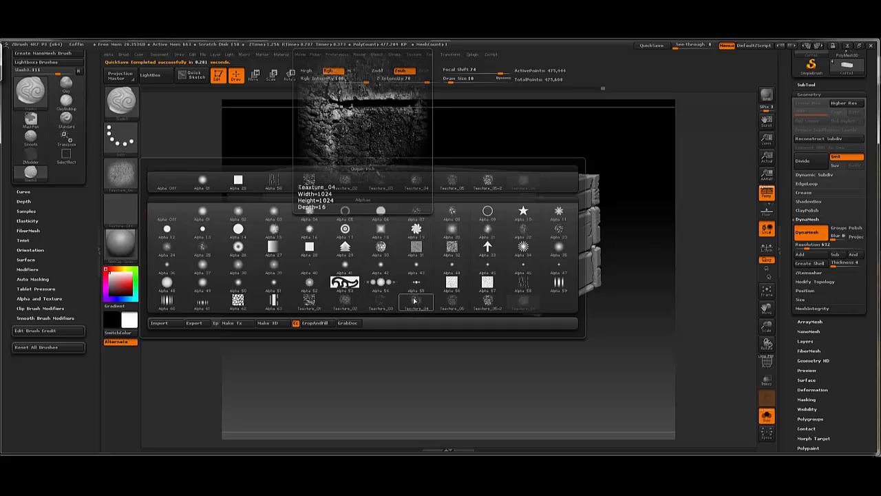
pyautogui.click(466, 300)
pyautogui.moveTo(553, 144); pyautogui.dragTo(561, 171)
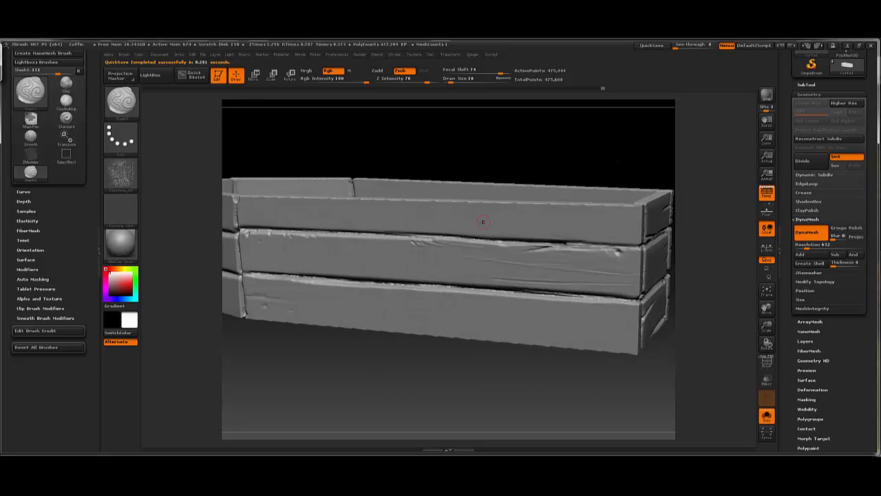
pyautogui.click(120, 175)
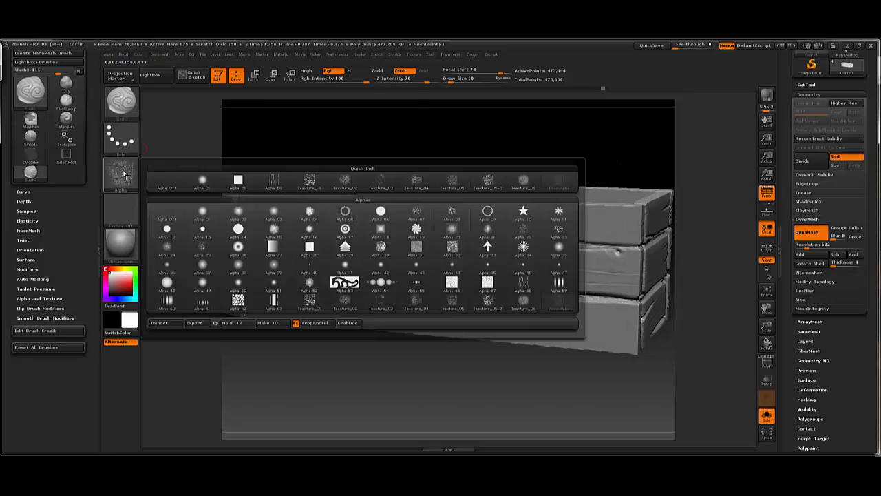
pyautogui.click(175, 186)
# - Set up the Clay brush with a spray stroke and the Teaxture_03 alpha
pyautogui.click(121, 102)
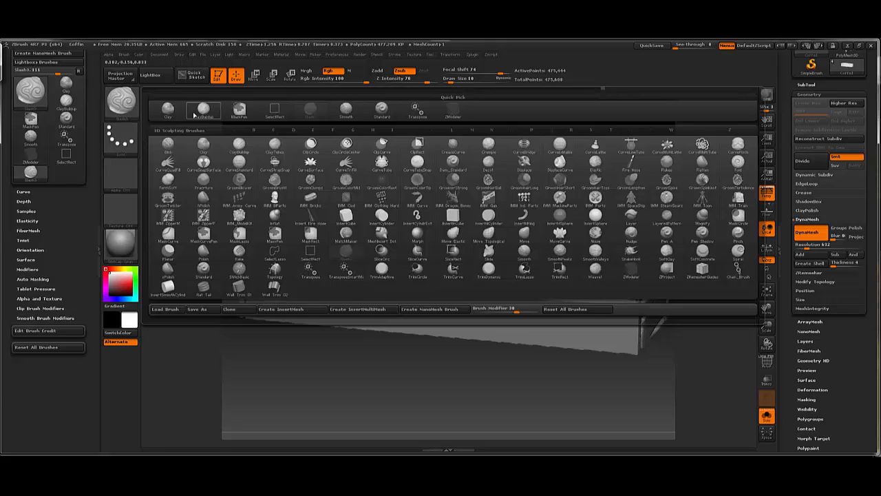
pyautogui.click(203, 144)
pyautogui.click(120, 138)
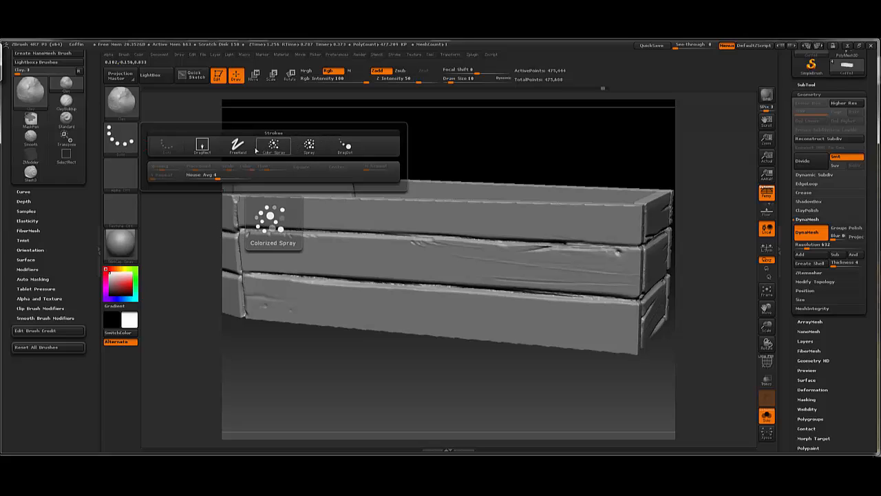
pyautogui.click(273, 146)
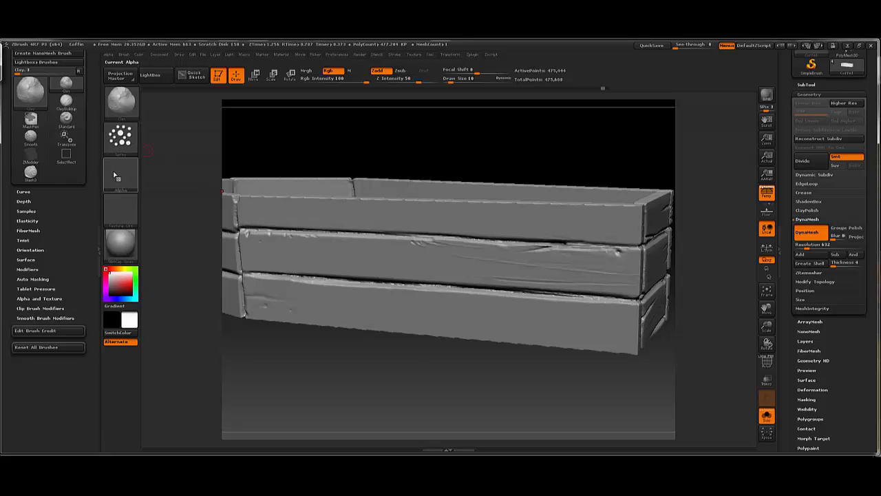
pyautogui.click(121, 174)
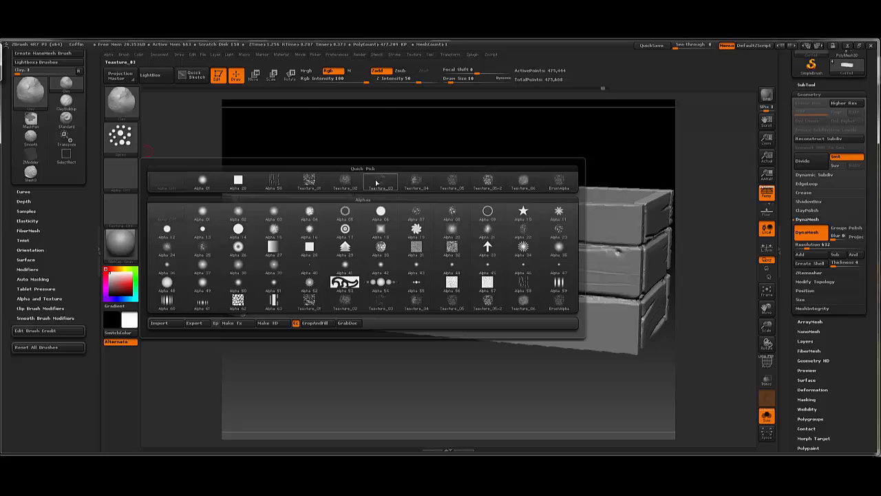
pyautogui.click(384, 185)
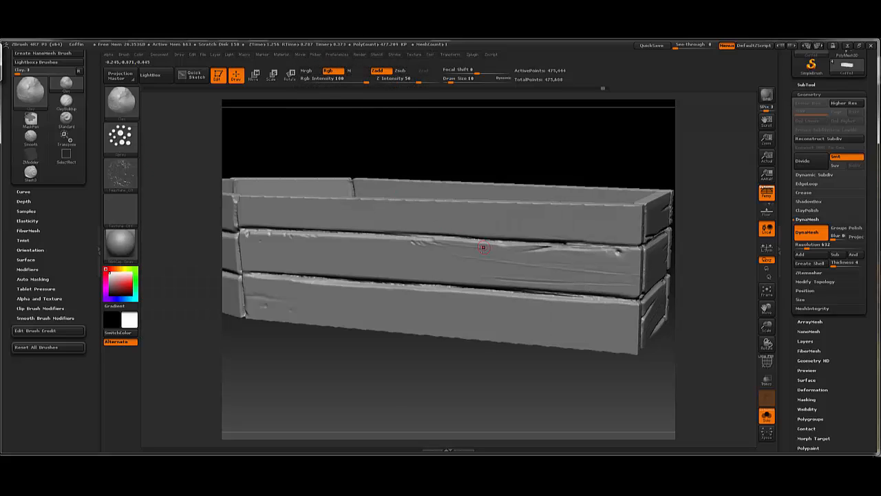
# - Set the draw size to 86, try spraying the texture on the long side's planks, and undo the test strokes
pyautogui.press('space')
pyautogui.moveTo(479, 222); pyautogui.dragTo(508, 219)
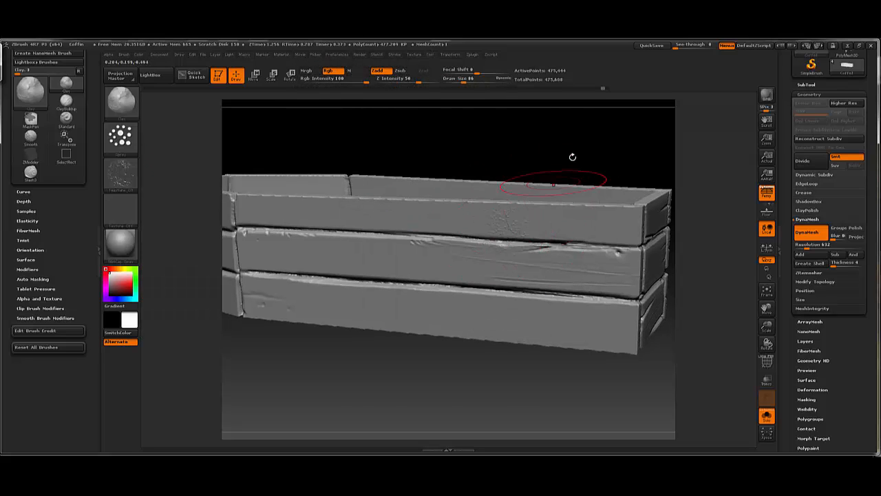
pyautogui.moveTo(572, 157)
pyautogui.mouseDown()
pyautogui.moveTo(596, 147)
pyautogui.moveTo(568, 150)
pyautogui.moveTo(528, 176)
pyautogui.mouseUp()
pyautogui.hotkey('ctrl', 'z')
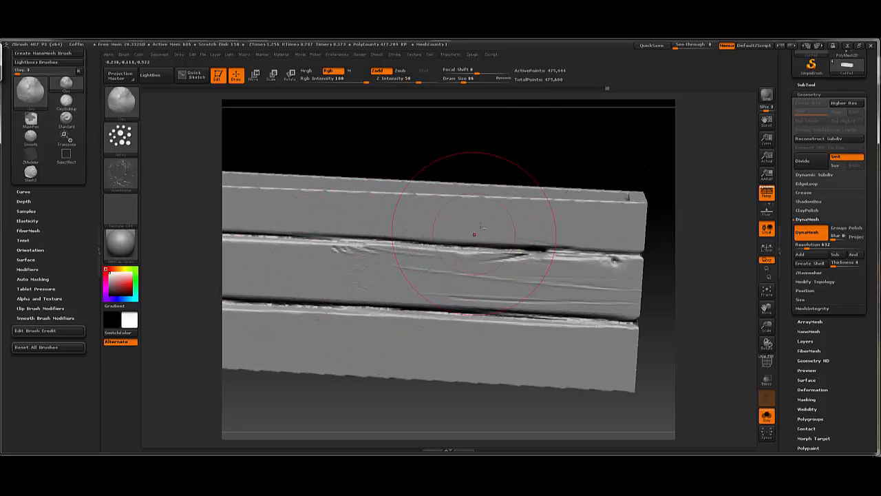
pyautogui.moveTo(584, 156); pyautogui.dragTo(513, 213)
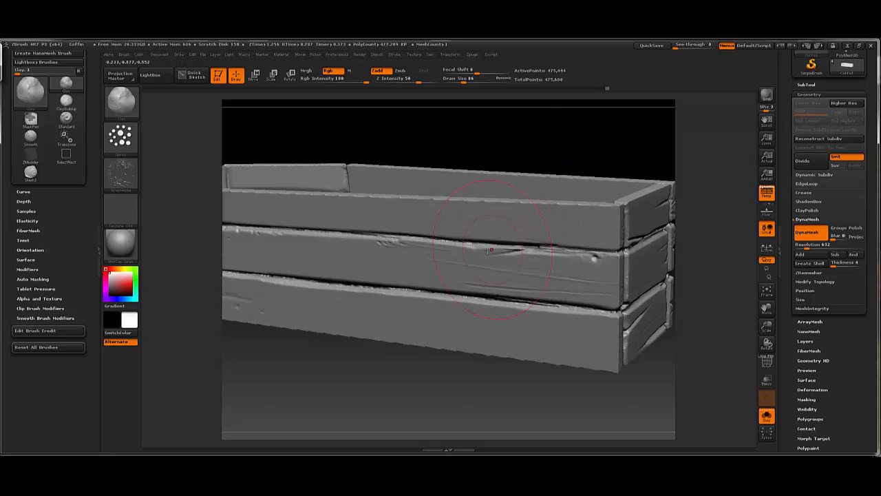
pyautogui.moveTo(654, 148); pyautogui.dragTo(570, 154)
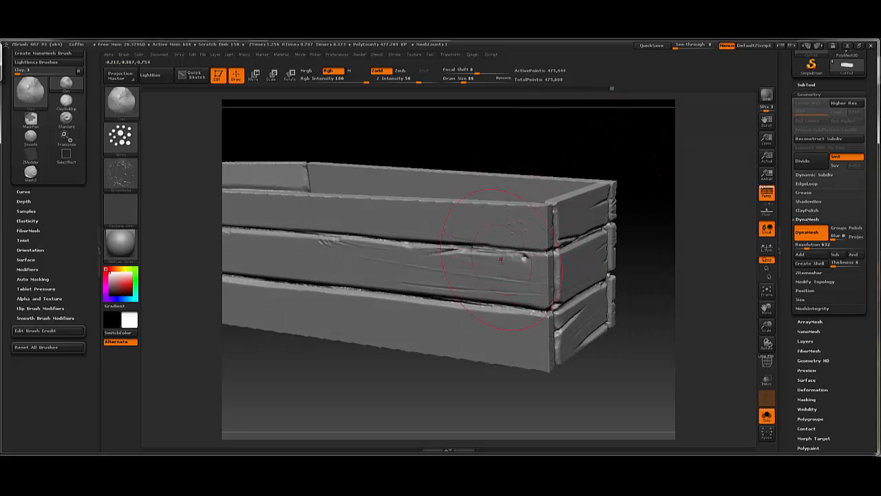
pyautogui.hotkey('ctrl', 'z')
pyautogui.hotkey('ctrl', 'z')
# - Spray the texture onto the long side's top plank near the narrow end and soften it with Smooth
pyautogui.moveTo(472, 227)
pyautogui.mouseDown()
pyautogui.moveTo(451, 238)
pyautogui.moveTo(510, 210)
pyautogui.mouseUp()
pyautogui.moveTo(606, 147)
pyautogui.keyDown('alt'); pyautogui.mouseDown()
pyautogui.moveTo(558, 130)
pyautogui.moveTo(585, 165)
pyautogui.mouseUp(); pyautogui.keyUp('alt')
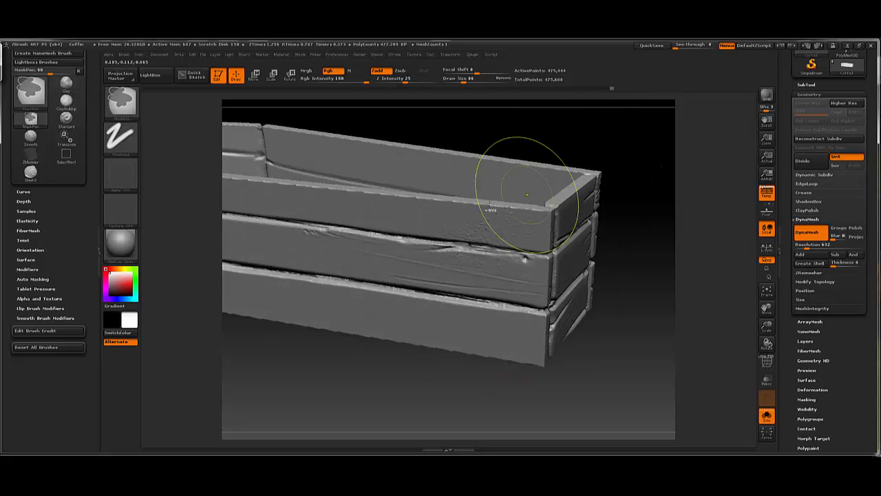
pyautogui.keyDown('shift'); pyautogui.moveTo(524, 201); pyautogui.dragTo(454, 222); pyautogui.keyUp('shift')
pyautogui.moveTo(584, 142); pyautogui.dragTo(564, 103)
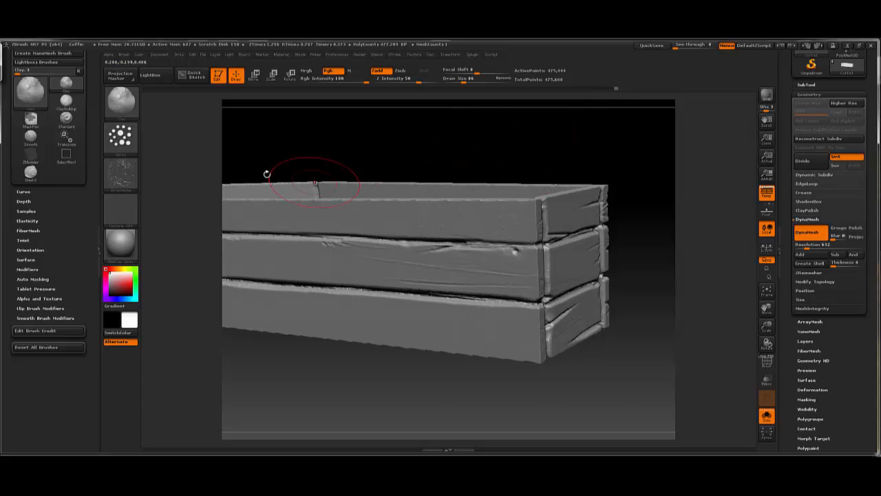
# - Switch to the DragRect stroke, stamp indented texture on the long side's middle and lower planks, and undo the last stroke
pyautogui.click(119, 138)
pyautogui.click(202, 146)
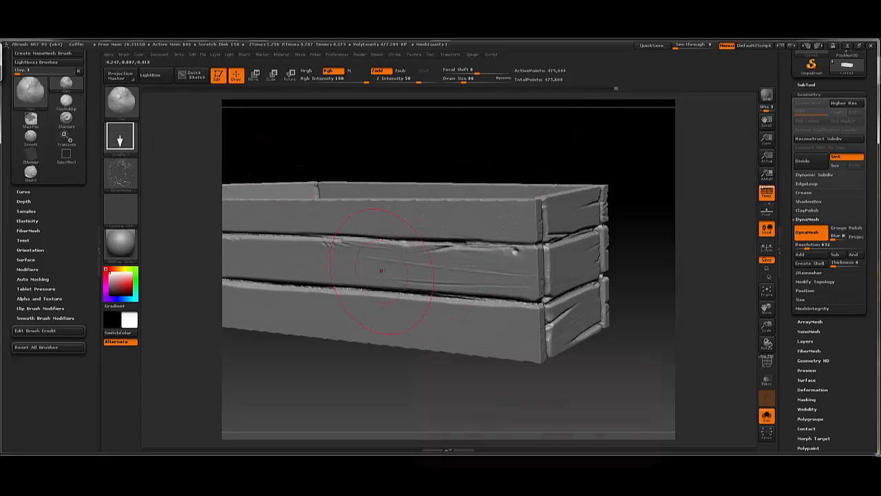
pyautogui.keyDown('alt'); pyautogui.moveTo(382, 276); pyautogui.dragTo(502, 323); pyautogui.keyUp('alt')
pyautogui.moveTo(529, 152)
pyautogui.mouseDown()
pyautogui.moveTo(576, 138)
pyautogui.moveTo(535, 144)
pyautogui.moveTo(509, 165)
pyautogui.moveTo(544, 161)
pyautogui.moveTo(477, 177)
pyautogui.mouseUp()
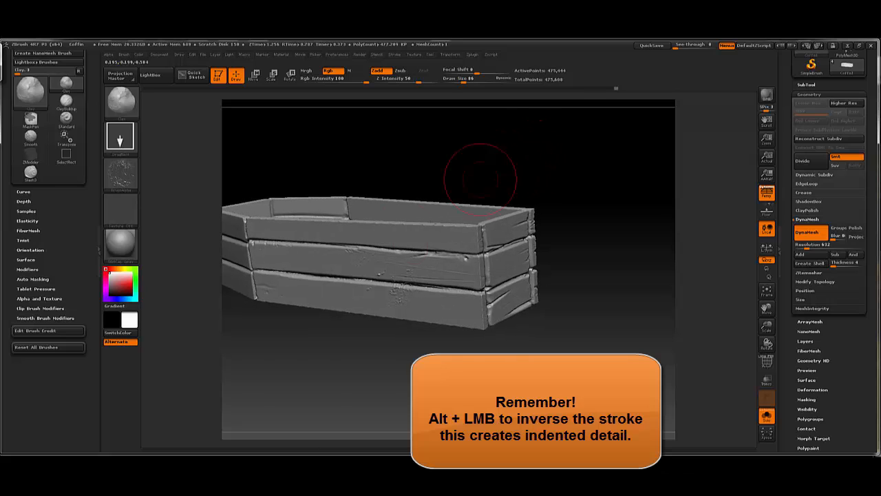
pyautogui.moveTo(405, 353); pyautogui.dragTo(386, 327)
pyautogui.hotkey('ctrl', 'z')
# - Stamp indented texture on the long side's planks near the wide-end joint, undoing and redoing the stamp there
pyautogui.keyDown('alt'); pyautogui.moveTo(276, 265); pyautogui.dragTo(350, 297); pyautogui.keyUp('alt')
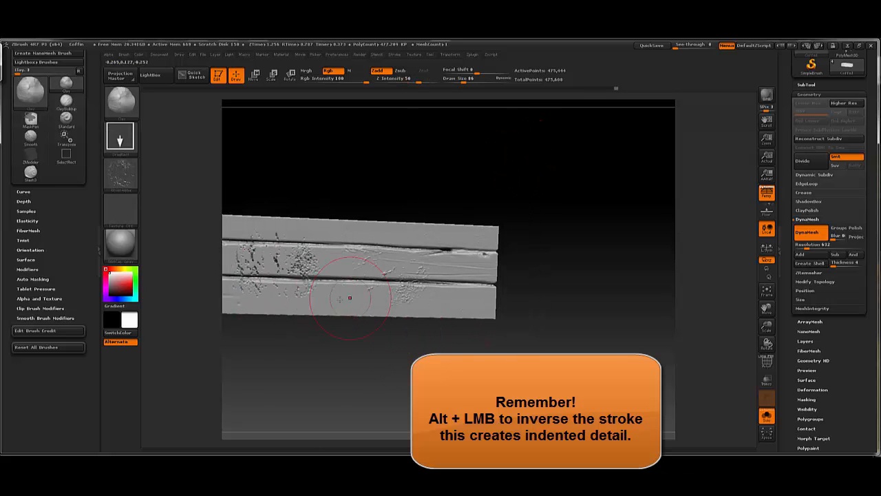
pyautogui.keyDown('shift'); pyautogui.moveTo(276, 255); pyautogui.dragTo(303, 227); pyautogui.keyUp('shift')
pyautogui.moveTo(365, 188)
pyautogui.mouseDown()
pyautogui.moveTo(399, 173)
pyautogui.moveTo(511, 163)
pyautogui.moveTo(419, 186)
pyautogui.mouseUp()
pyautogui.hotkey('ctrl', 'z')
pyautogui.moveTo(294, 270)
pyautogui.keyDown('alt'); pyautogui.mouseDown()
pyautogui.moveTo(306, 262)
pyautogui.moveTo(267, 259)
pyautogui.mouseUp(); pyautogui.keyUp('alt')
pyautogui.moveTo(449, 172)
pyautogui.mouseDown()
pyautogui.moveTo(424, 155)
pyautogui.moveTo(569, 144)
pyautogui.moveTo(531, 136)
pyautogui.moveTo(510, 168)
pyautogui.moveTo(539, 138)
pyautogui.moveTo(508, 147)
pyautogui.moveTo(537, 153)
pyautogui.moveTo(511, 147)
pyautogui.moveTo(529, 163)
pyautogui.moveTo(534, 151)
pyautogui.moveTo(502, 158)
pyautogui.mouseUp()
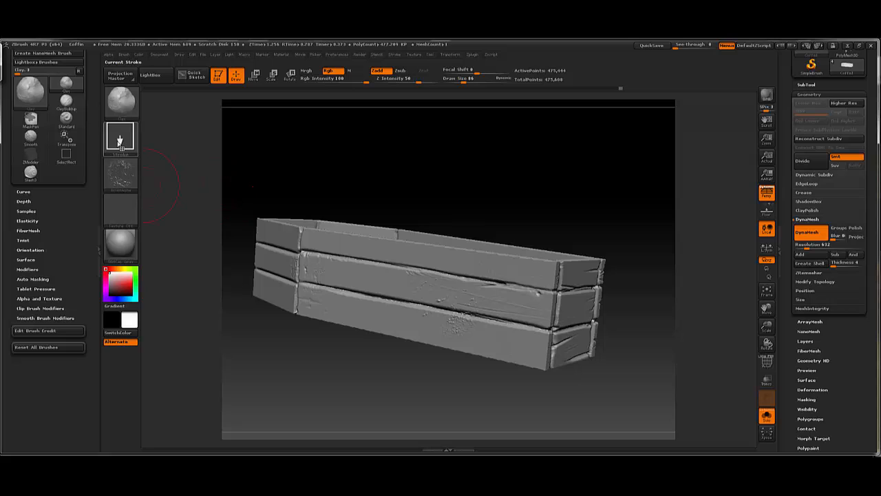
# - Switch back to the Slash3 brush with a draw size of 2 and view the textured long side up close
pyautogui.click(121, 102)
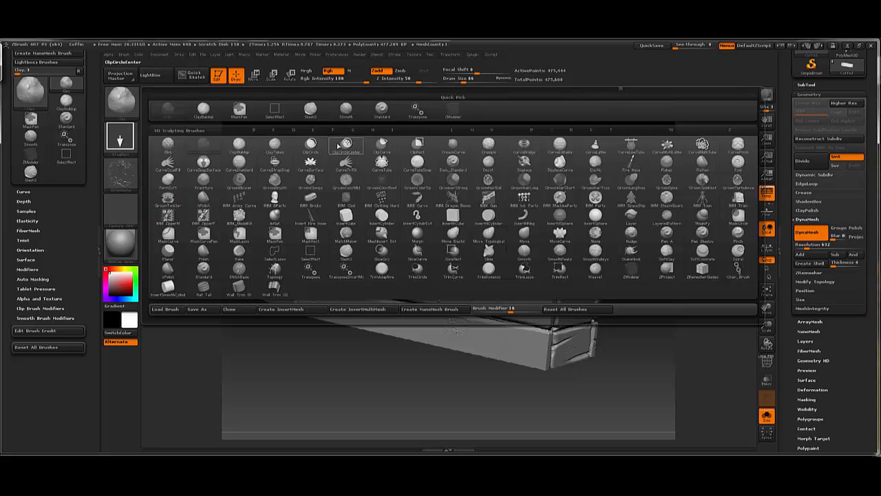
pyautogui.click(273, 237)
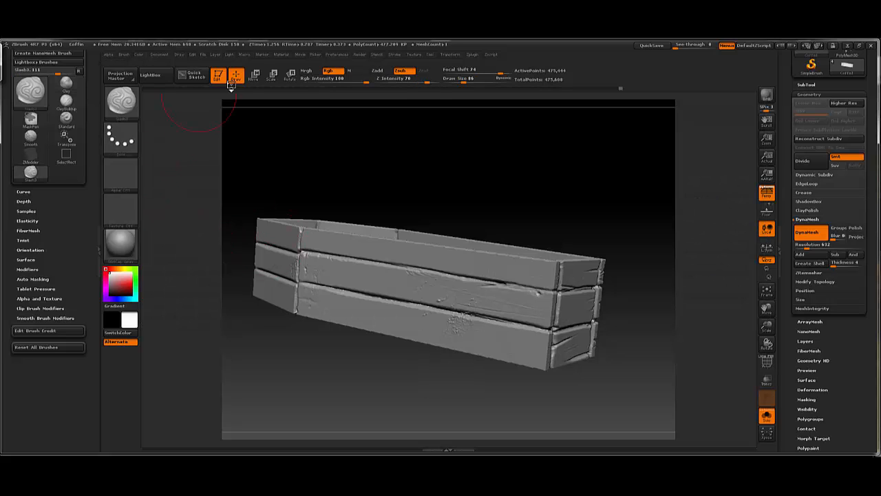
pyautogui.keyDown('alt'); pyautogui.moveTo(474, 206); pyautogui.dragTo(464, 207); pyautogui.keyUp('alt')
pyautogui.press('space')
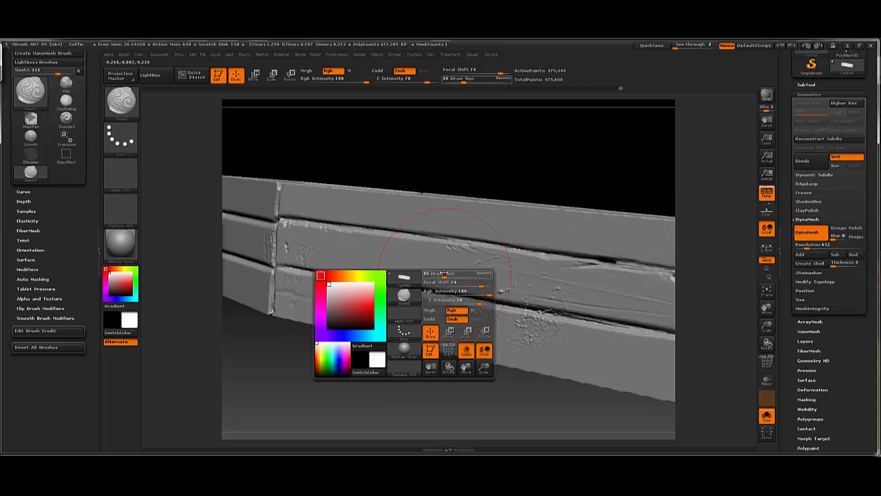
pyautogui.moveTo(444, 274); pyautogui.dragTo(426, 275)
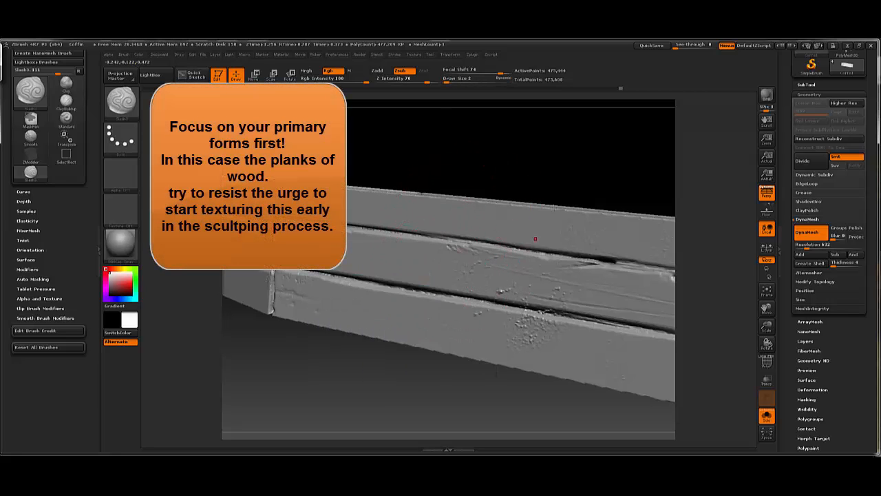
pyautogui.moveTo(580, 143); pyautogui.dragTo(403, 243)
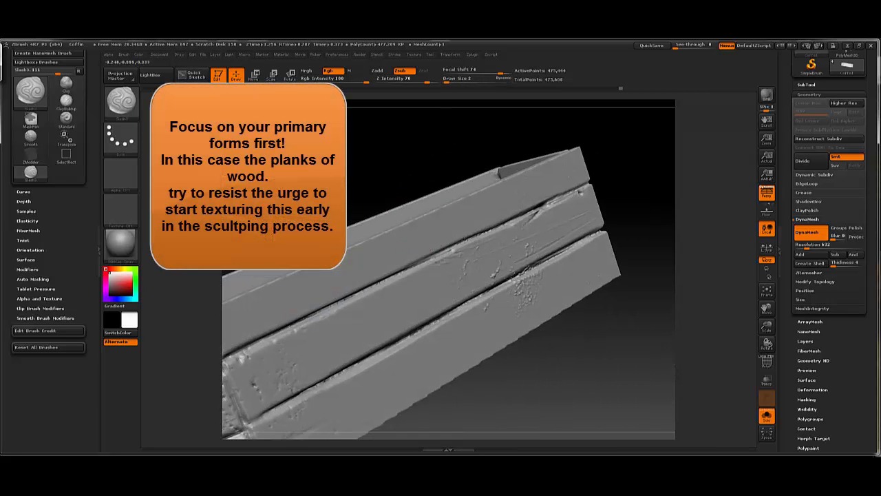
pyautogui.moveTo(455, 162); pyautogui.dragTo(455, 242)
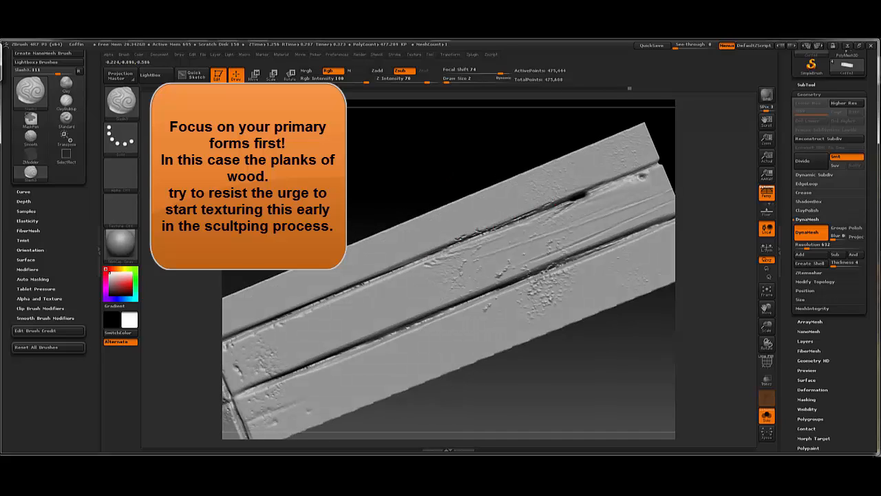
# - Carve the seam below the long side's top plank, raising the Slash3 draw size to 9 and undoing one stroke
pyautogui.moveTo(493, 230); pyautogui.dragTo(578, 195)
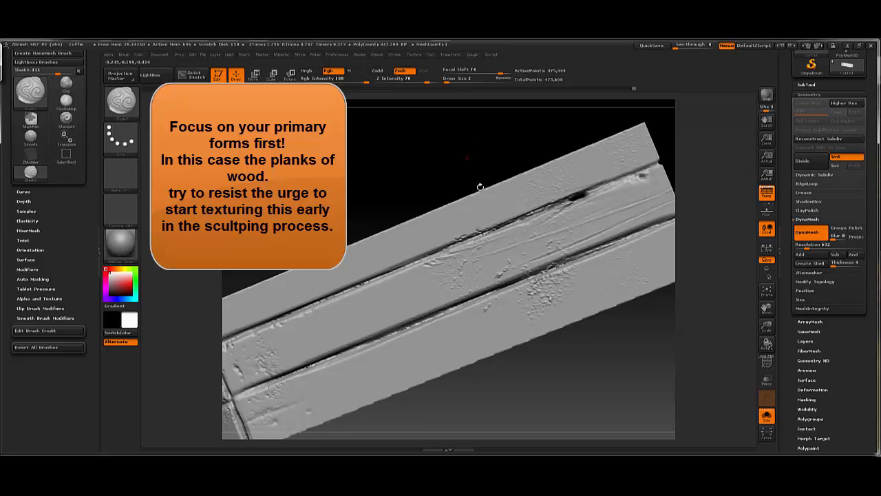
pyautogui.press('space')
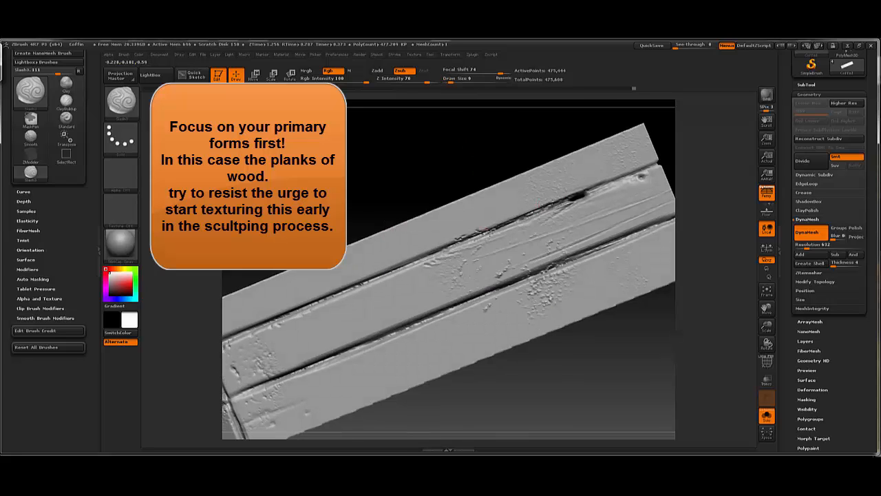
pyautogui.moveTo(482, 230); pyautogui.dragTo(549, 208)
pyautogui.hotkey('ctrl', 'z')
pyautogui.moveTo(611, 184); pyautogui.dragTo(529, 211)
# - Cut along the vertical joint between the long side and the wide-end side, beside the middle planks
pyautogui.moveTo(380, 165)
pyautogui.keyDown('alt'); pyautogui.mouseDown()
pyautogui.moveTo(369, 161)
pyautogui.moveTo(373, 148)
pyautogui.mouseUp(); pyautogui.keyUp('alt')
pyautogui.moveTo(441, 165); pyautogui.dragTo(479, 158)
pyautogui.keyDown('alt'); pyautogui.moveTo(479, 158); pyautogui.dragTo(422, 172); pyautogui.keyUp('alt')
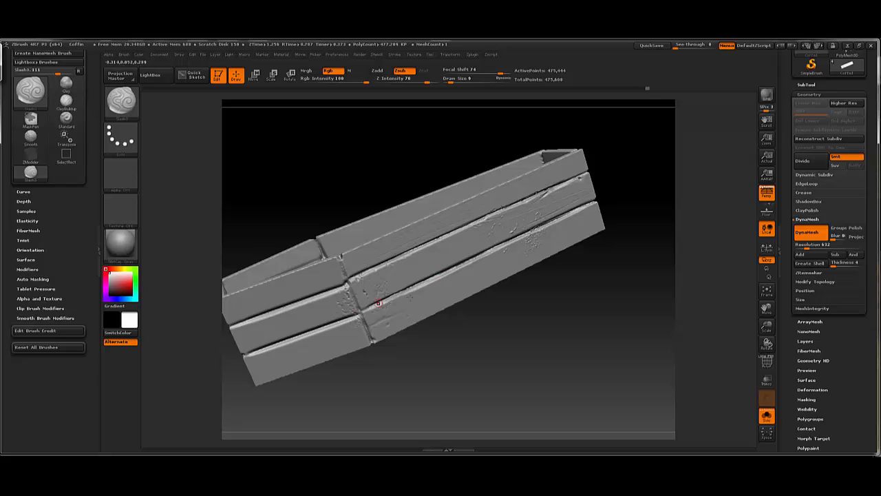
pyautogui.moveTo(500, 314)
pyautogui.mouseDown()
pyautogui.moveTo(530, 303)
pyautogui.moveTo(514, 284)
pyautogui.moveTo(511, 335)
pyautogui.mouseUp()
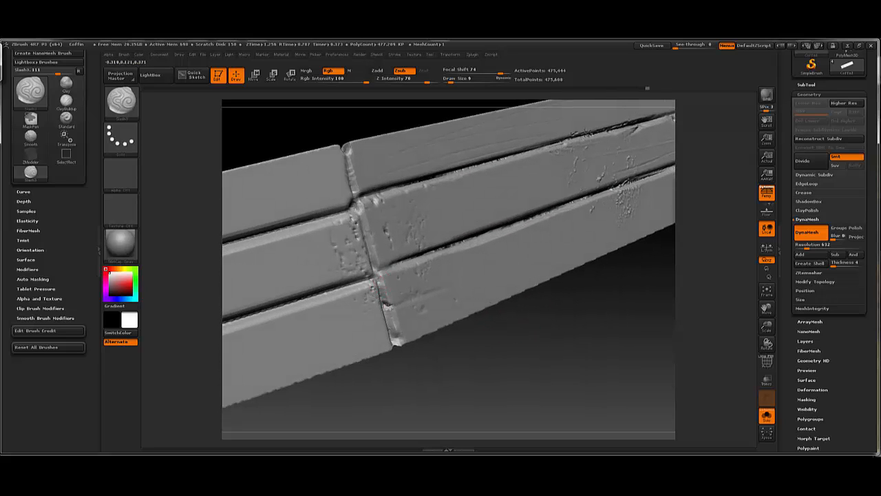
pyautogui.moveTo(425, 371); pyautogui.dragTo(391, 338)
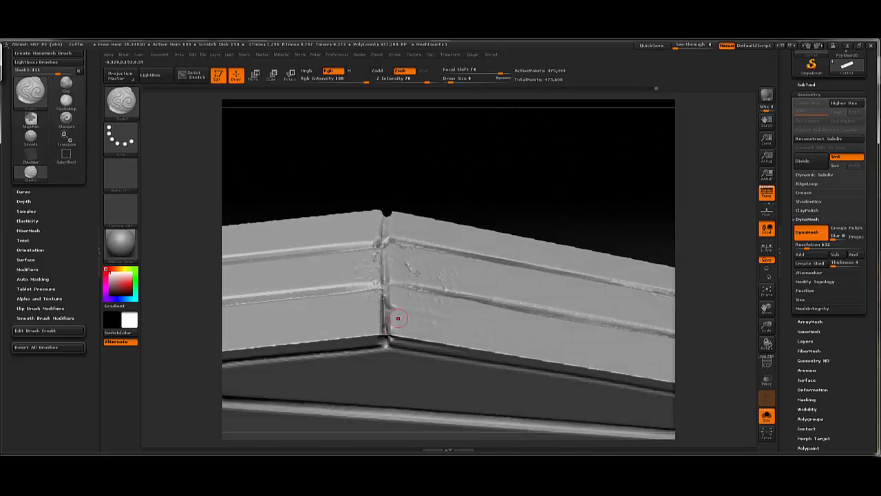
pyautogui.moveTo(473, 171); pyautogui.dragTo(456, 222)
pyautogui.moveTo(367, 226); pyautogui.dragTo(380, 275)
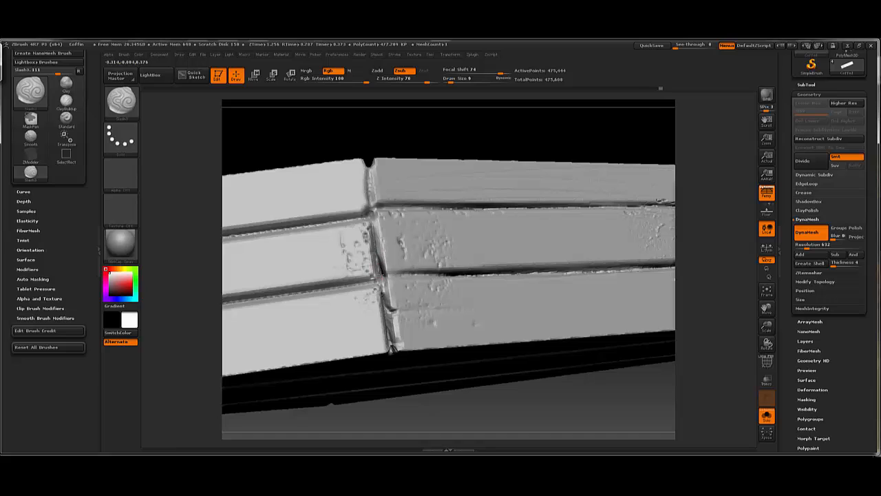
# - Set the DynaMesh resolution to 1016 and remesh the coffin
pyautogui.moveTo(546, 137); pyautogui.dragTo(480, 156)
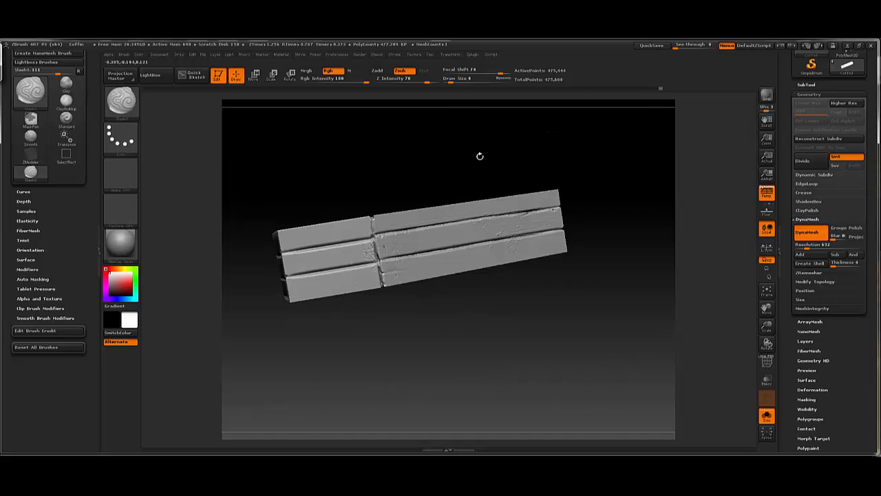
pyautogui.click(813, 246)
pyautogui.keyDown('ctrl'); pyautogui.moveTo(575, 293); pyautogui.dragTo(612, 319); pyautogui.keyUp('ctrl')
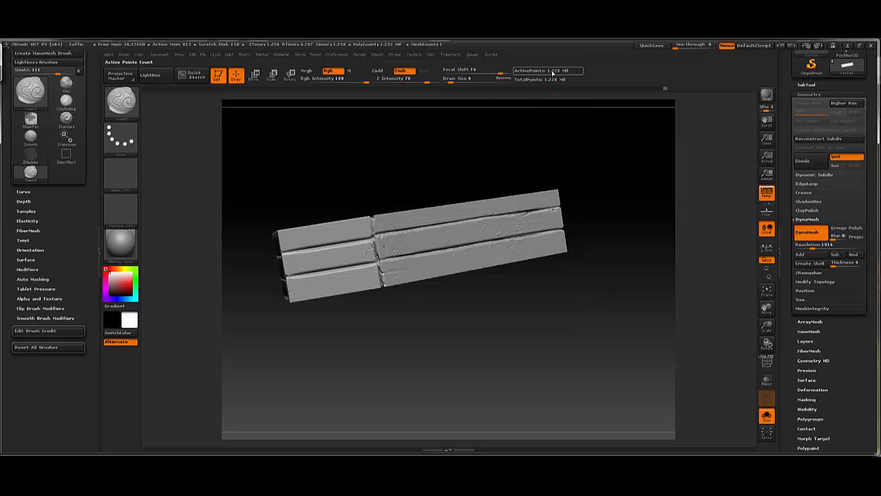
# - Recut the wide-end vertical joint beside the middle and bottom planks on the denser mesh
pyautogui.moveTo(411, 174)
pyautogui.keyDown('alt'); pyautogui.mouseDown()
pyautogui.moveTo(468, 177)
pyautogui.moveTo(466, 230)
pyautogui.mouseUp(); pyautogui.keyUp('alt')
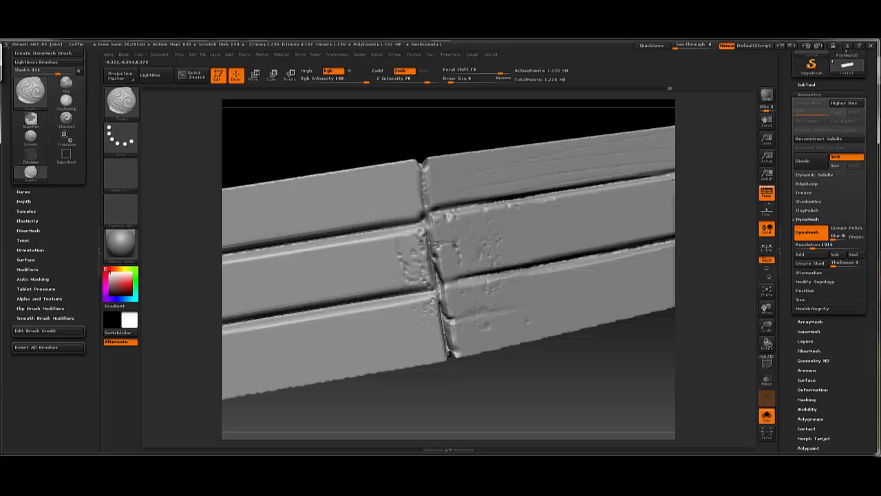
pyautogui.moveTo(448, 316); pyautogui.dragTo(451, 348)
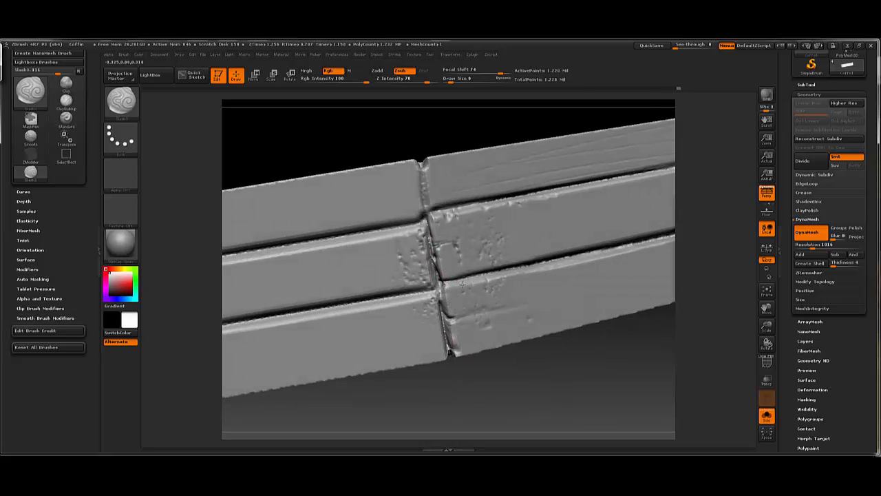
pyautogui.moveTo(442, 283); pyautogui.dragTo(447, 327)
pyautogui.moveTo(462, 383)
pyautogui.keyDown('alt'); pyautogui.mouseDown()
pyautogui.moveTo(468, 346)
pyautogui.moveTo(503, 346)
pyautogui.moveTo(465, 344)
pyautogui.mouseUp(); pyautogui.keyUp('alt')
pyautogui.moveTo(496, 373); pyautogui.dragTo(369, 201)
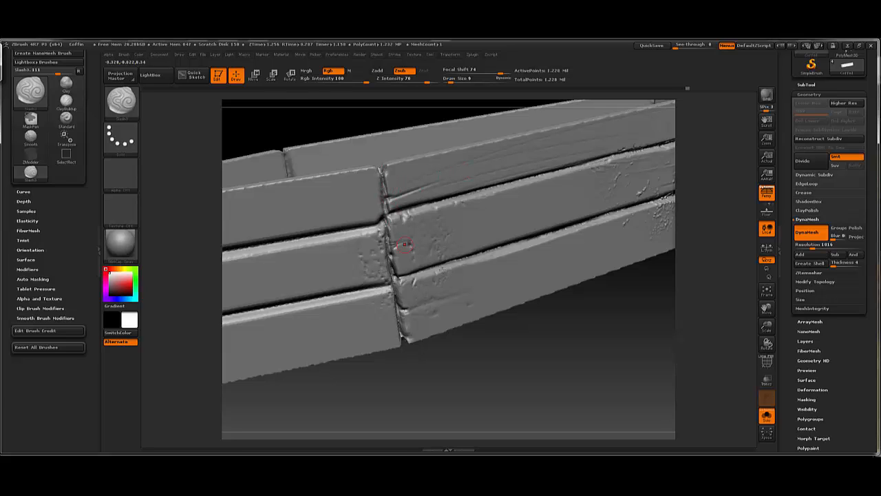
# - Undo the last stroke at the narrow end's corner and recarve the vertical seam beside the top plank
pyautogui.moveTo(554, 364); pyautogui.dragTo(549, 317)
pyautogui.moveTo(513, 229); pyautogui.dragTo(593, 218)
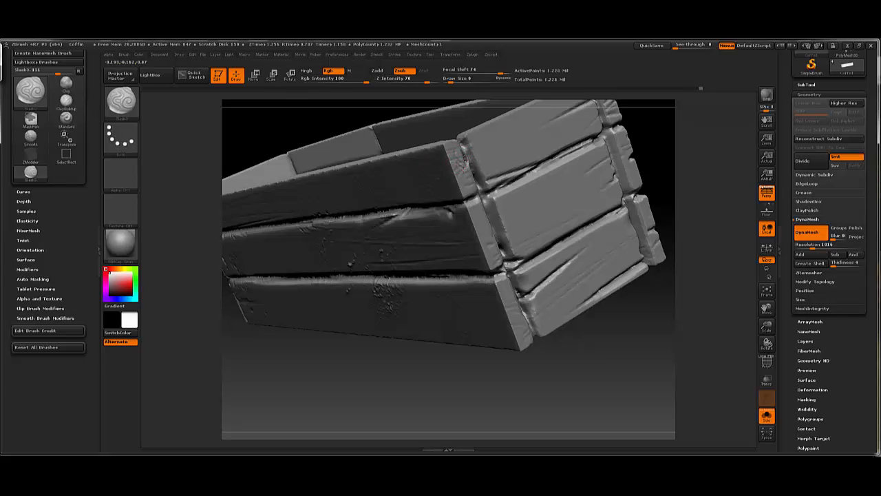
pyautogui.moveTo(441, 355); pyautogui.dragTo(408, 376)
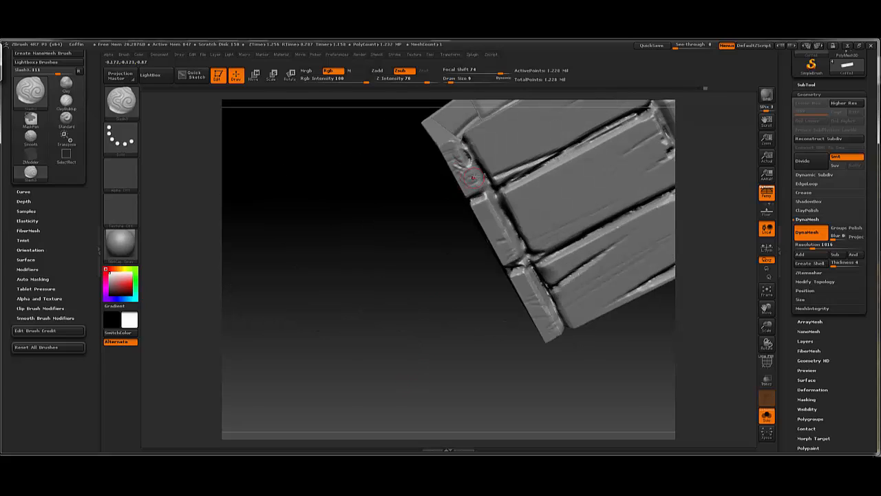
pyautogui.hotkey('ctrl', 'z')
pyautogui.moveTo(491, 185); pyautogui.dragTo(471, 152)
pyautogui.moveTo(444, 217); pyautogui.dragTo(400, 219)
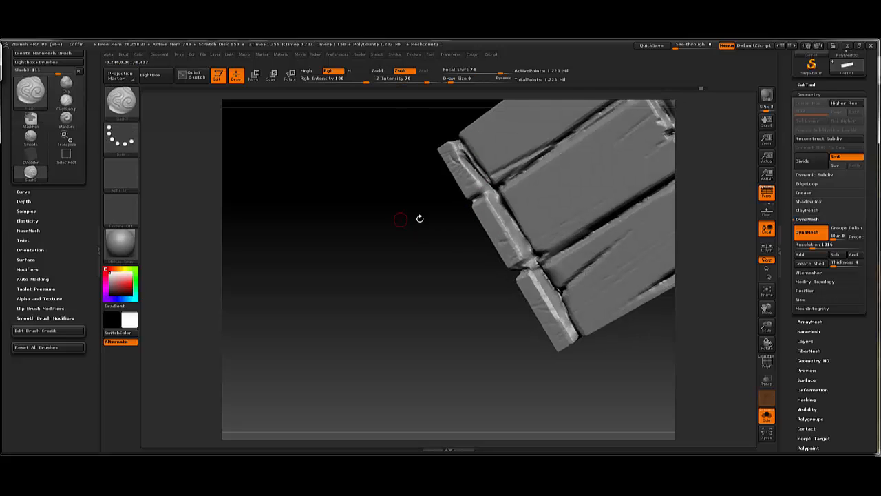
# - Carve the vertical corner seam beside the narrow end's middle and bottom planks
pyautogui.moveTo(493, 190); pyautogui.dragTo(533, 248)
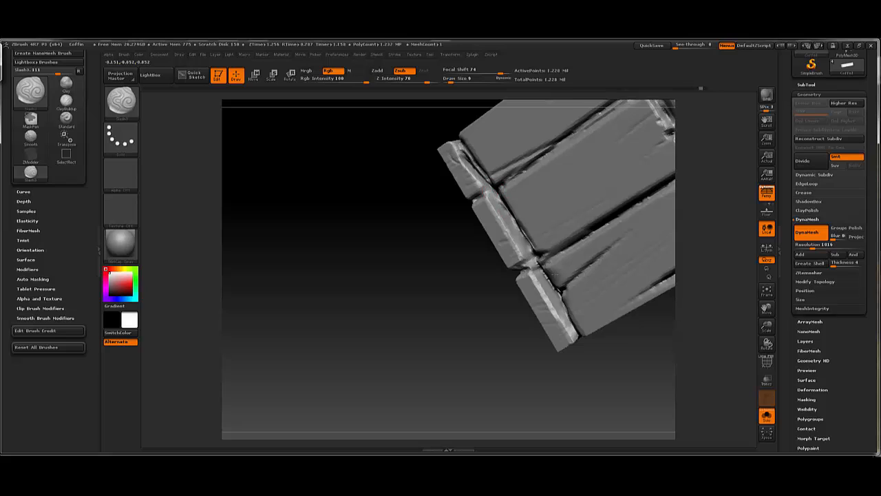
pyautogui.moveTo(452, 232); pyautogui.dragTo(468, 223)
pyautogui.moveTo(495, 188); pyautogui.dragTo(533, 246)
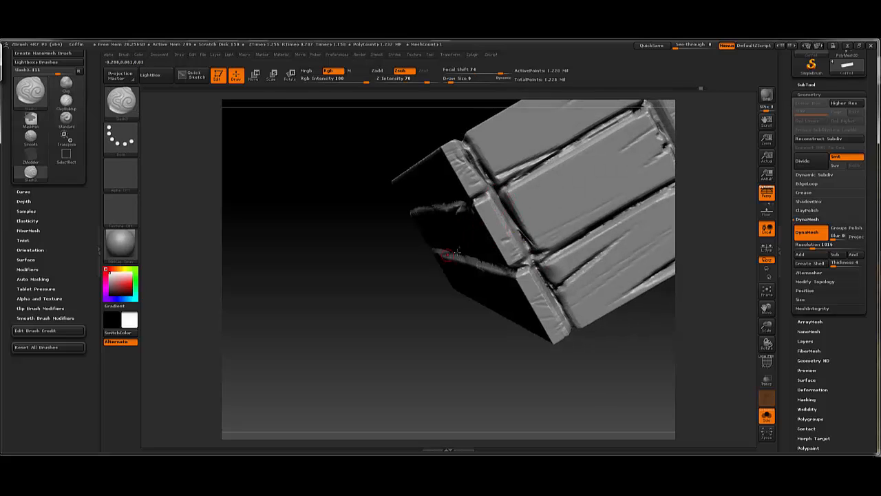
pyautogui.moveTo(441, 277); pyautogui.dragTo(423, 280)
pyautogui.moveTo(475, 200)
pyautogui.mouseDown()
pyautogui.moveTo(510, 252)
pyautogui.moveTo(512, 276)
pyautogui.mouseUp()
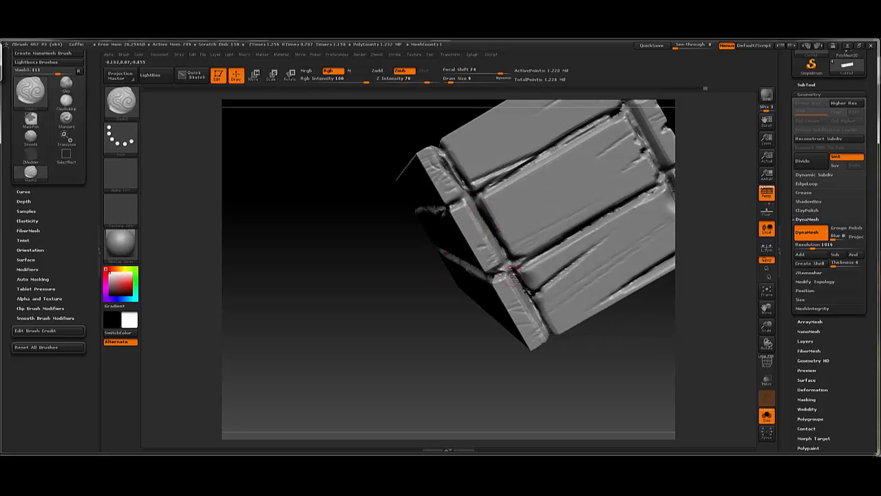
pyautogui.moveTo(553, 327); pyautogui.dragTo(555, 332)
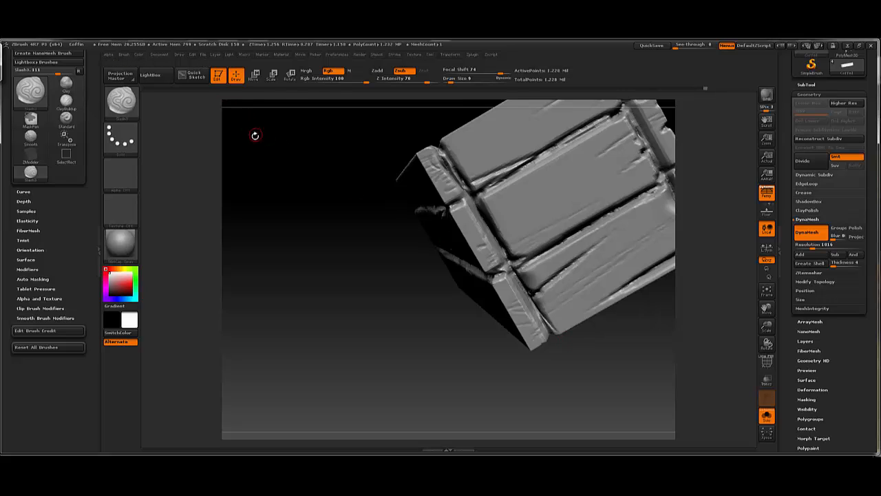
# - Undo the last stroke, then deepen the narrow end's corner seam beside the top and middle planks
pyautogui.moveTo(310, 182)
pyautogui.mouseDown()
pyautogui.moveTo(327, 265)
pyautogui.moveTo(372, 251)
pyautogui.moveTo(396, 306)
pyautogui.mouseUp()
pyautogui.moveTo(316, 296)
pyautogui.mouseDown()
pyautogui.moveTo(309, 276)
pyautogui.moveTo(310, 289)
pyautogui.moveTo(316, 254)
pyautogui.moveTo(361, 221)
pyautogui.mouseUp()
pyautogui.hotkey('ctrl', 'z')
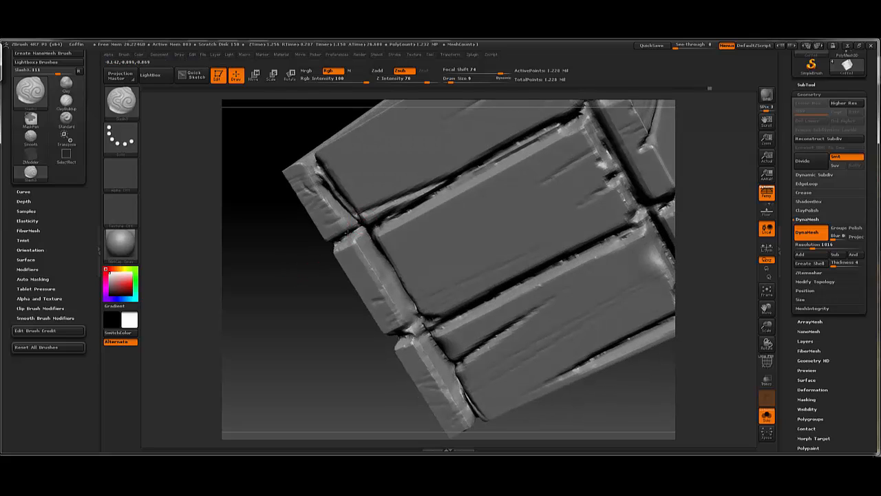
pyautogui.moveTo(282, 255); pyautogui.dragTo(303, 220)
pyautogui.moveTo(324, 172); pyautogui.dragTo(352, 222)
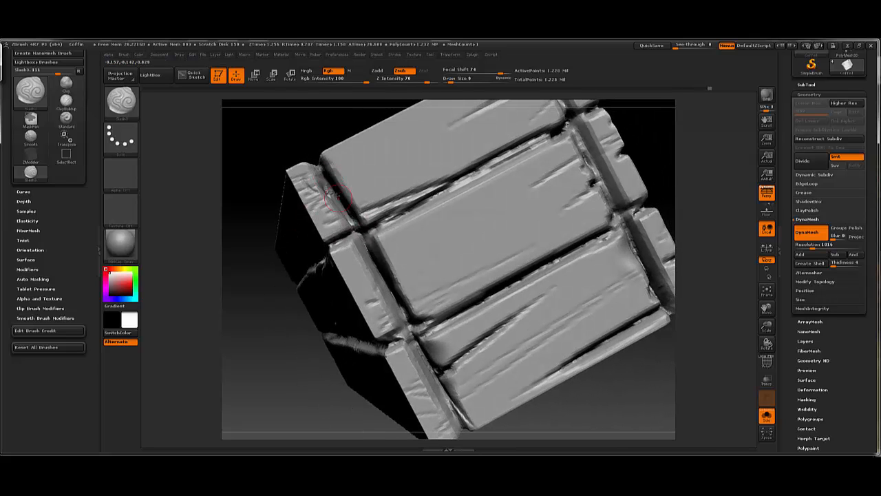
pyautogui.moveTo(290, 149); pyautogui.dragTo(284, 157)
pyautogui.moveTo(348, 233); pyautogui.dragTo(379, 275)
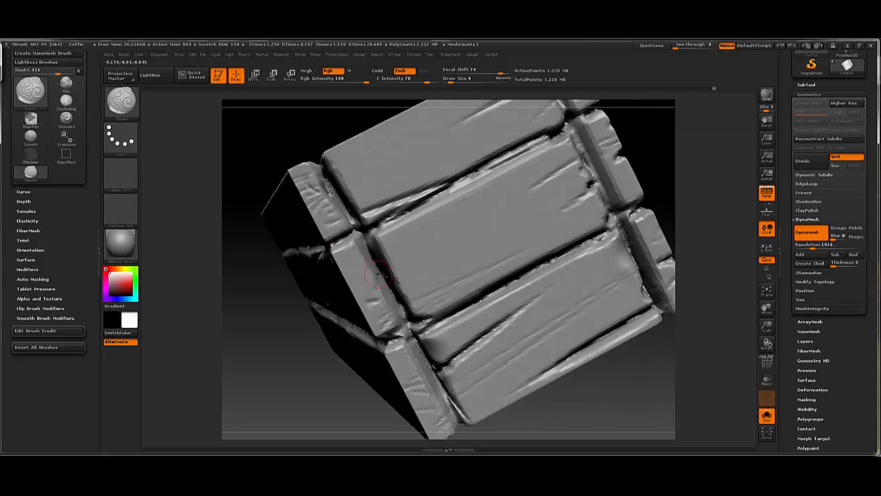
# - Deepen the same corner seam along the full height of the narrow end's bottom plank
pyautogui.moveTo(321, 380)
pyautogui.mouseDown()
pyautogui.moveTo(373, 266)
pyautogui.moveTo(350, 246)
pyautogui.mouseUp()
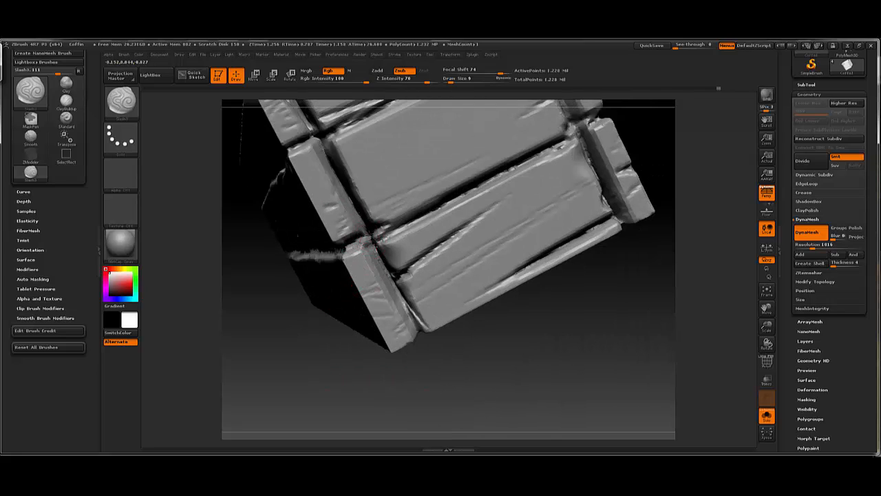
pyautogui.moveTo(333, 318); pyautogui.dragTo(308, 310)
pyautogui.moveTo(374, 249); pyautogui.dragTo(417, 334)
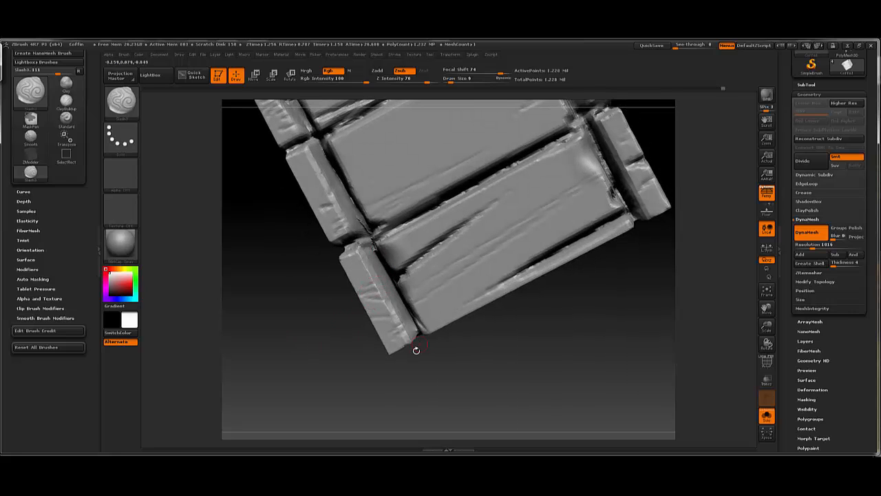
# - Smooth the crack running across the narrow end's bottom plank
pyautogui.keyDown('alt'); pyautogui.moveTo(482, 354); pyautogui.dragTo(506, 331); pyautogui.keyUp('alt')
pyautogui.moveTo(545, 298); pyautogui.dragTo(496, 213)
pyautogui.moveTo(495, 214)
pyautogui.mouseDown()
pyautogui.moveTo(473, 187)
pyautogui.moveTo(498, 201)
pyautogui.moveTo(535, 173)
pyautogui.moveTo(629, 297)
pyautogui.moveTo(599, 254)
pyautogui.moveTo(468, 252)
pyautogui.mouseUp()
pyautogui.press('shift')
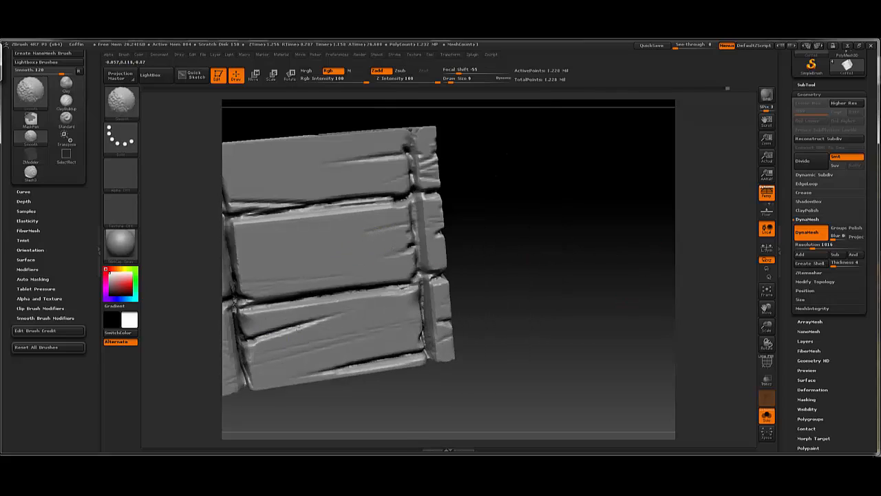
pyautogui.keyDown('shift'); pyautogui.moveTo(256, 341); pyautogui.dragTo(365, 329); pyautogui.keyUp('shift')
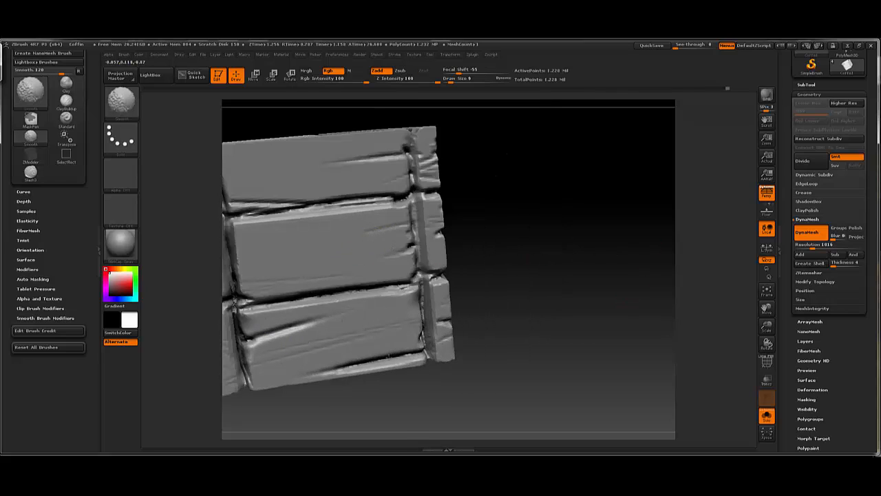
# - Carve the vertical seam at the narrow end's opposite corner beside the middle and top planks
pyautogui.moveTo(472, 267); pyautogui.dragTo(461, 252)
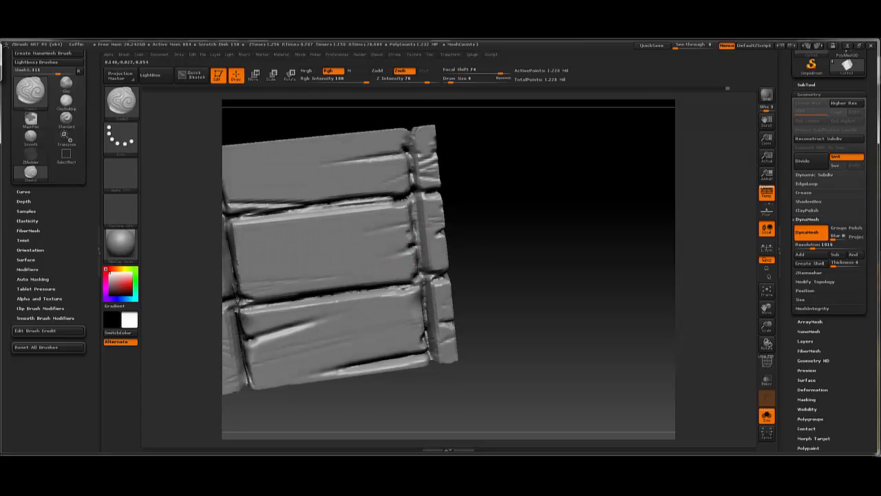
pyautogui.press('ctrl')
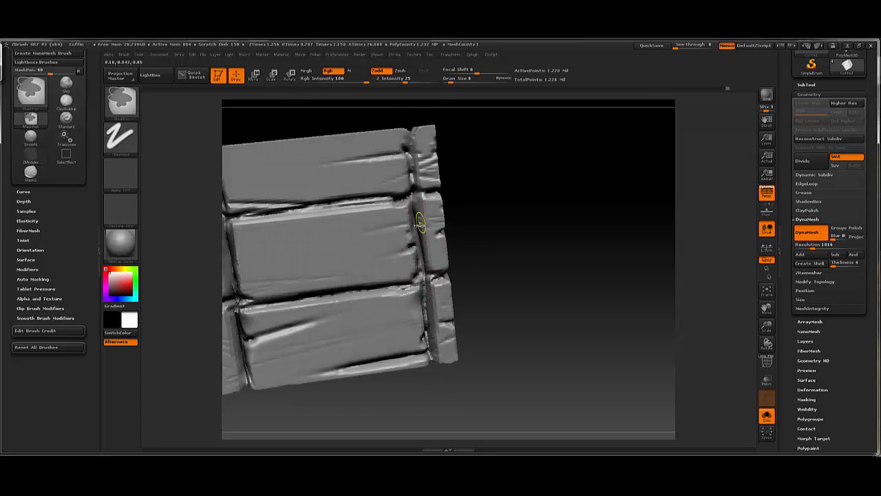
pyautogui.moveTo(417, 198)
pyautogui.mouseDown()
pyautogui.moveTo(422, 286)
pyautogui.moveTo(358, 290)
pyautogui.mouseUp()
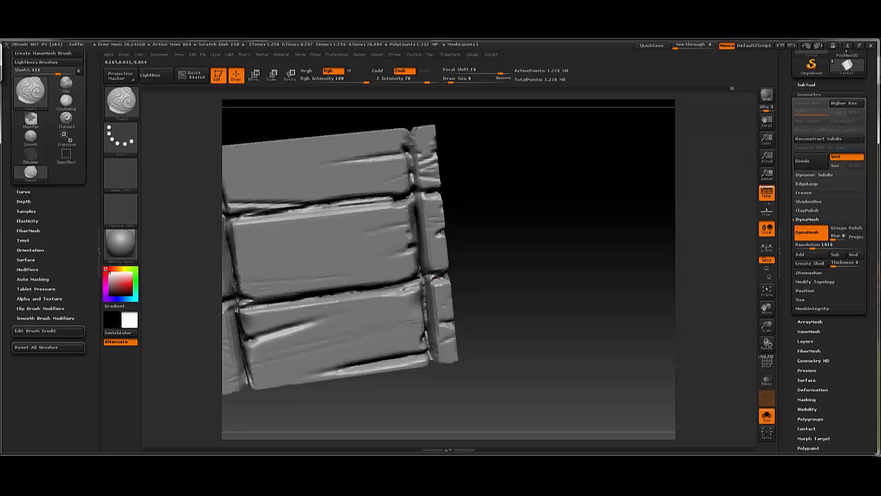
pyautogui.moveTo(439, 368); pyautogui.dragTo(509, 254)
pyautogui.moveTo(403, 144); pyautogui.dragTo(412, 200)
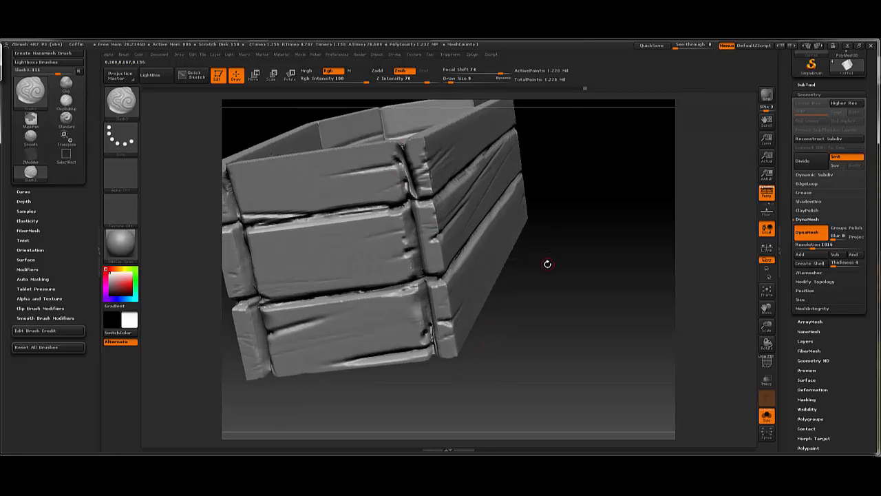
# - Deepen the opposite corner seam from the bottom plank up to the top plank
pyautogui.moveTo(582, 222); pyautogui.dragTo(481, 179)
pyautogui.moveTo(409, 321)
pyautogui.mouseDown()
pyautogui.moveTo(399, 331)
pyautogui.moveTo(409, 226)
pyautogui.mouseUp()
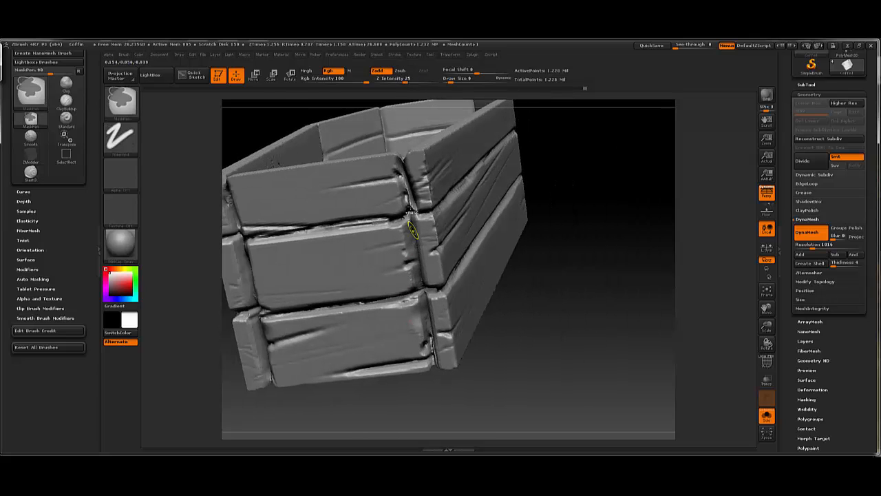
pyautogui.moveTo(556, 197); pyautogui.dragTo(576, 172)
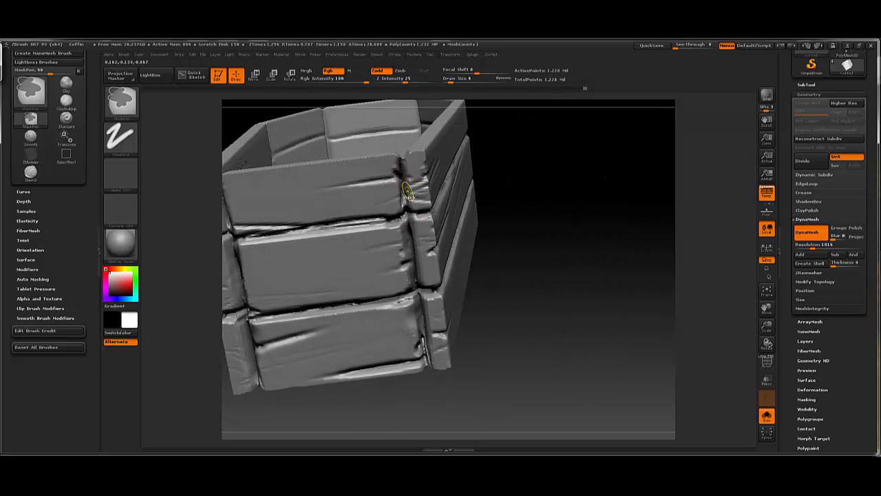
pyautogui.moveTo(493, 162)
pyautogui.mouseDown()
pyautogui.moveTo(405, 178)
pyautogui.moveTo(402, 205)
pyautogui.mouseUp()
# - Enable backface auto masking for the Slash3 brush
pyautogui.keyDown('alt'); pyautogui.moveTo(493, 232); pyautogui.dragTo(460, 156); pyautogui.keyUp('alt')
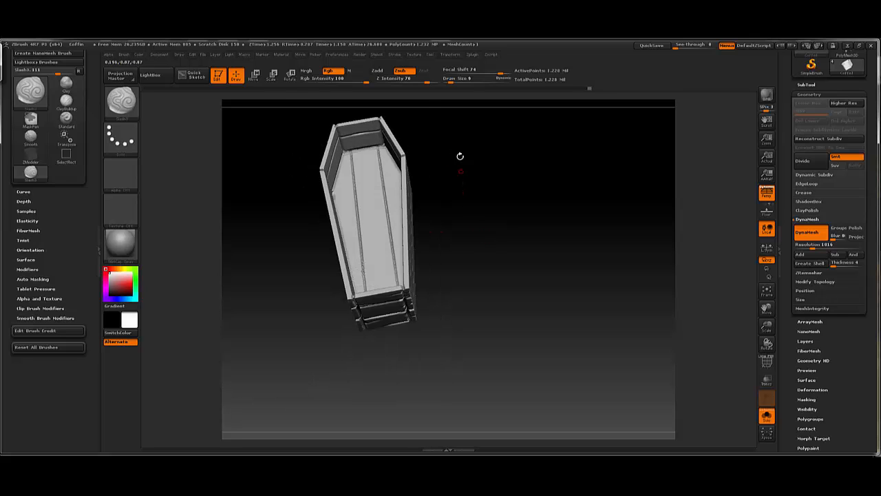
pyautogui.keyDown('alt'); pyautogui.moveTo(432, 246); pyautogui.dragTo(471, 337); pyautogui.keyUp('alt')
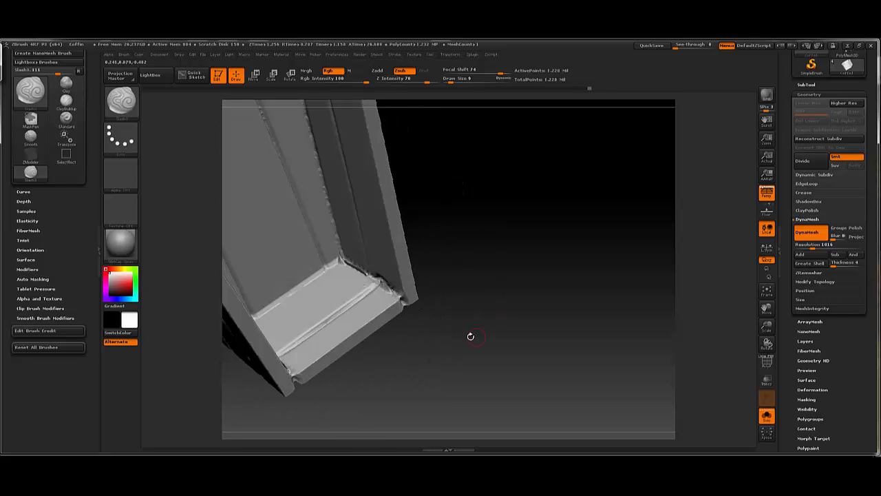
pyautogui.moveTo(420, 269); pyautogui.dragTo(420, 139)
pyautogui.moveTo(468, 156)
pyautogui.mouseDown()
pyautogui.moveTo(474, 151)
pyautogui.moveTo(291, 181)
pyautogui.mouseUp()
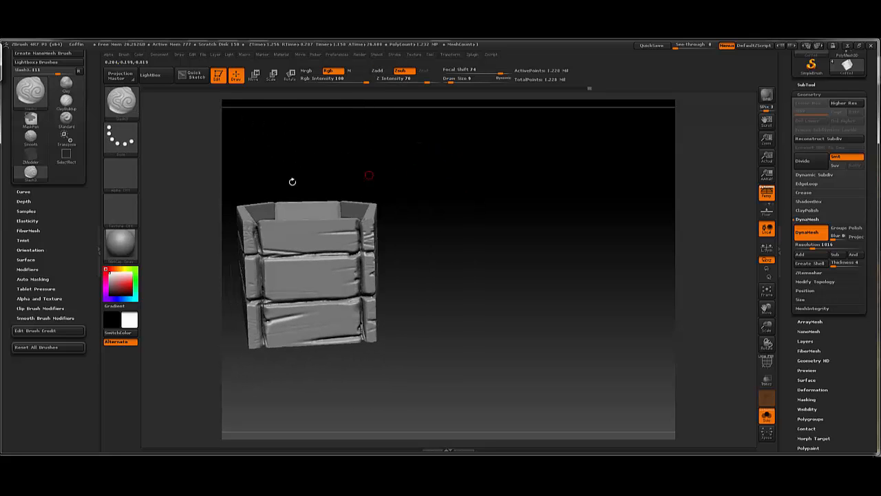
pyautogui.click(29, 280)
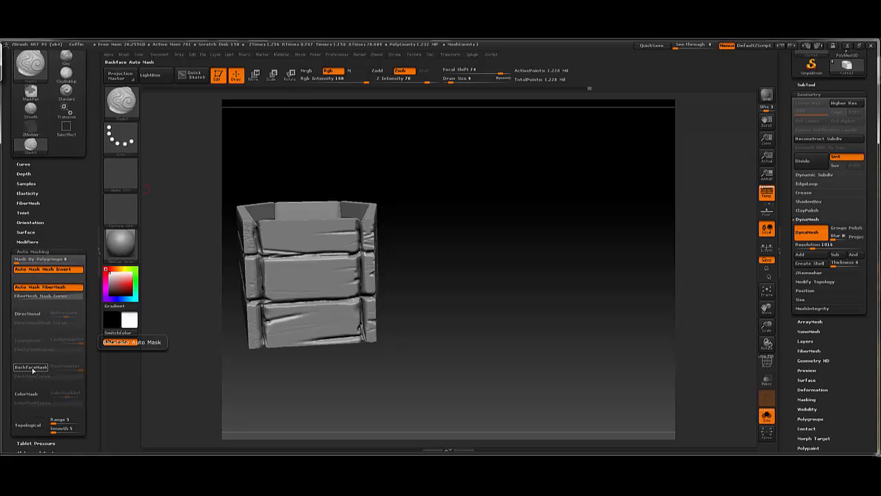
pyautogui.click(31, 367)
# - Carve the narrow end's inside corner seam along the long side and smooth the rough spots at both inside corners
pyautogui.moveTo(431, 214)
pyautogui.mouseDown()
pyautogui.moveTo(488, 186)
pyautogui.moveTo(501, 286)
pyautogui.moveTo(490, 234)
pyautogui.moveTo(401, 259)
pyautogui.moveTo(449, 276)
pyautogui.mouseUp()
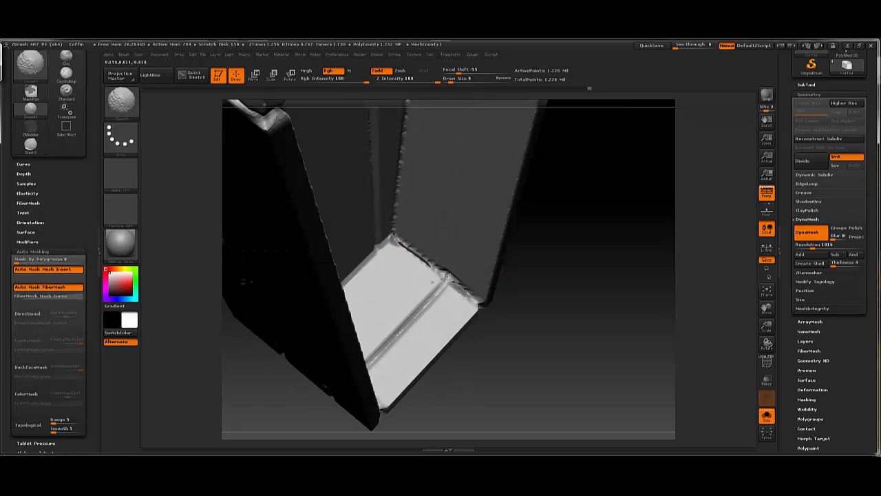
pyautogui.moveTo(394, 237)
pyautogui.mouseDown()
pyautogui.moveTo(481, 302)
pyautogui.moveTo(478, 183)
pyautogui.moveTo(542, 319)
pyautogui.mouseUp()
pyautogui.keyDown('shift'); pyautogui.moveTo(437, 264); pyautogui.dragTo(444, 268); pyautogui.keyUp('shift')
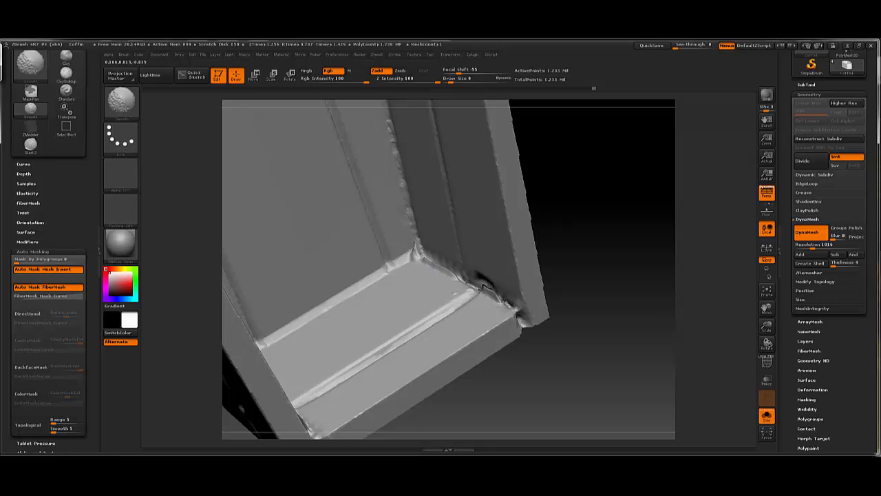
pyautogui.keyDown('shift'); pyautogui.moveTo(489, 294); pyautogui.dragTo(497, 300); pyautogui.keyUp('shift')
pyautogui.moveTo(562, 243)
pyautogui.mouseDown()
pyautogui.moveTo(559, 273)
pyautogui.moveTo(577, 234)
pyautogui.mouseUp()
pyautogui.keyDown('shift'); pyautogui.moveTo(247, 346); pyautogui.dragTo(253, 352); pyautogui.keyUp('shift')
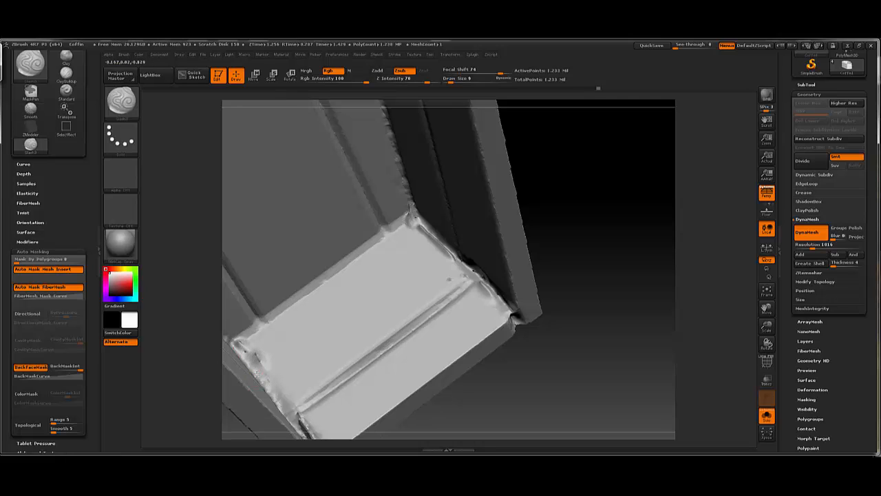
# - Carve a groove inside the coffin where the narrow end meets the floor planks and smooth it
pyautogui.moveTo(576, 226); pyautogui.dragTo(537, 268)
pyautogui.moveTo(403, 221); pyautogui.dragTo(255, 339)
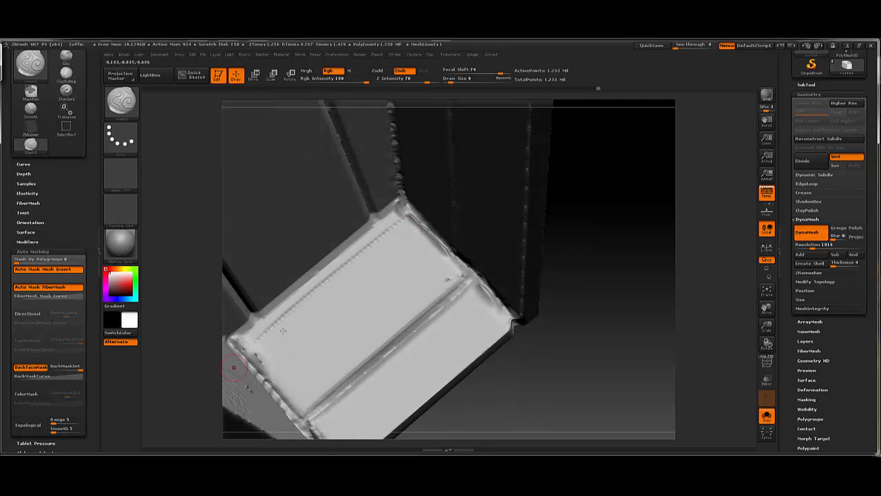
pyautogui.moveTo(398, 220); pyautogui.dragTo(274, 317)
pyautogui.moveTo(617, 193); pyautogui.dragTo(616, 206)
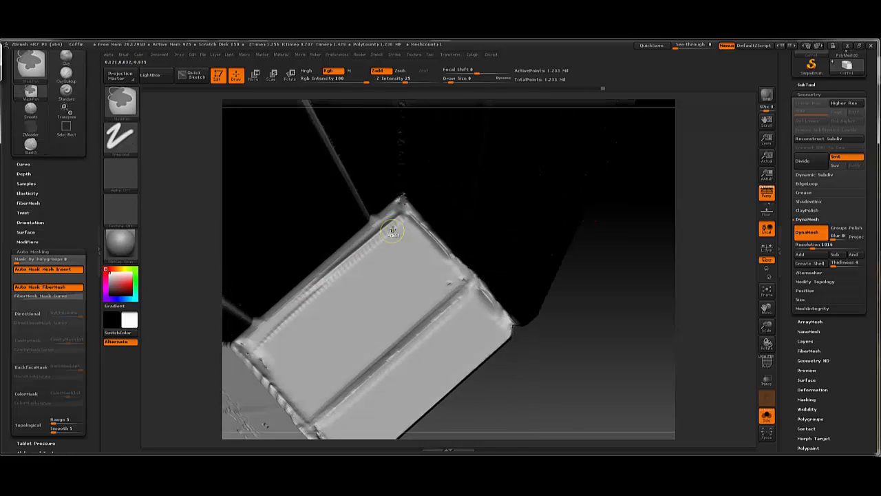
pyautogui.moveTo(395, 226)
pyautogui.keyDown('shift'); pyautogui.mouseDown()
pyautogui.moveTo(311, 287)
pyautogui.moveTo(341, 274)
pyautogui.mouseUp(); pyautogui.keyUp('shift')
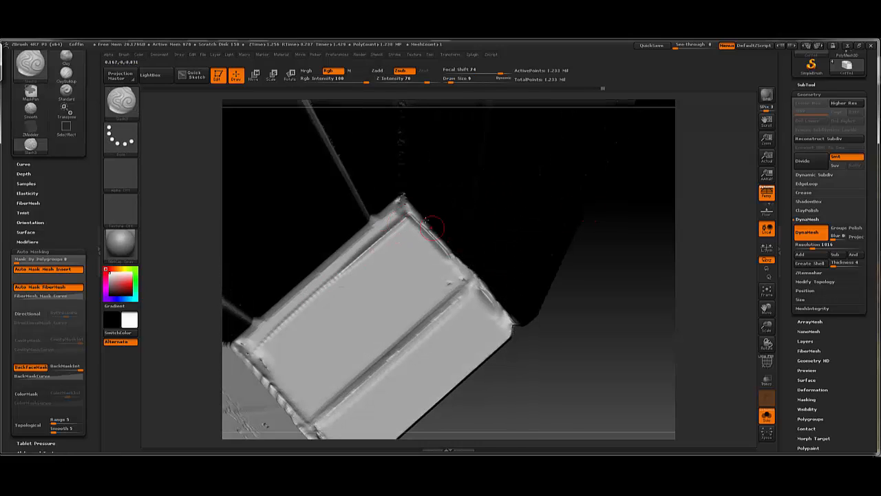
# - Deepen the inside corner seam between the narrow end and the long side, touching up the joint where the planks meet
pyautogui.moveTo(408, 209); pyautogui.dragTo(505, 312)
pyautogui.moveTo(473, 281); pyautogui.dragTo(513, 322)
pyautogui.moveTo(587, 329)
pyautogui.mouseDown()
pyautogui.moveTo(538, 188)
pyautogui.moveTo(564, 249)
pyautogui.moveTo(548, 287)
pyautogui.moveTo(488, 287)
pyautogui.mouseUp()
pyautogui.press('shift')
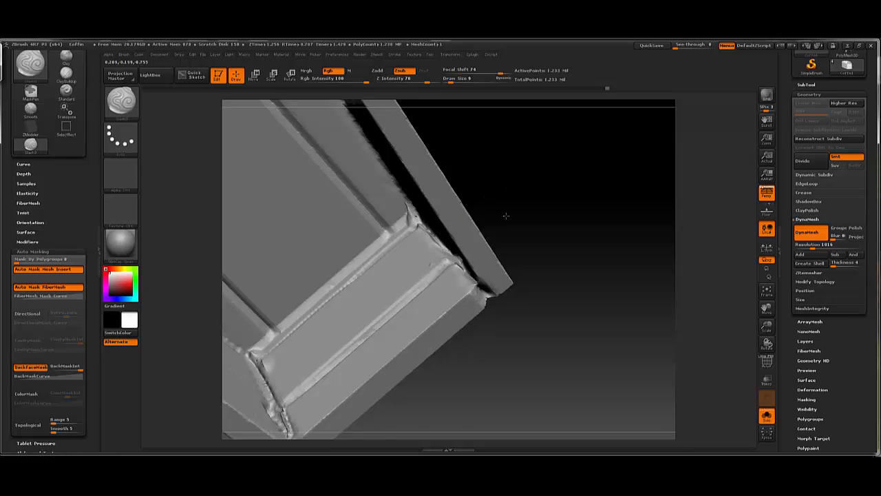
pyautogui.moveTo(506, 214); pyautogui.dragTo(482, 214)
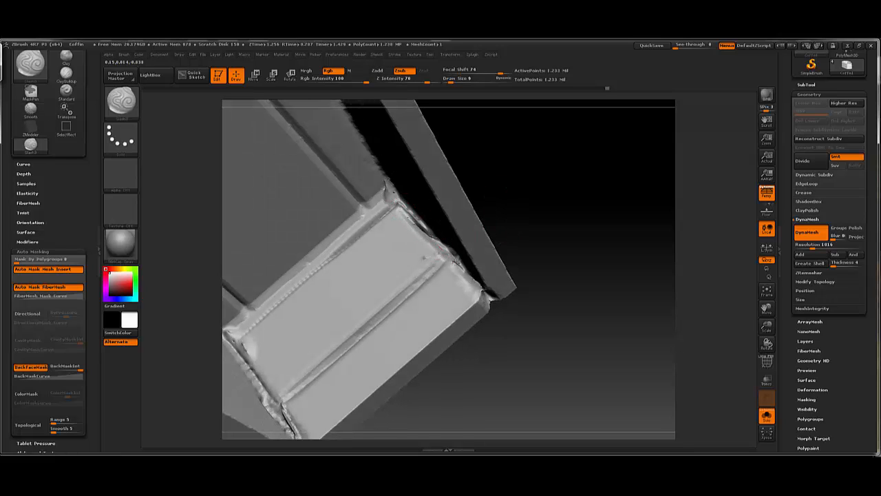
pyautogui.moveTo(521, 319); pyautogui.dragTo(490, 310)
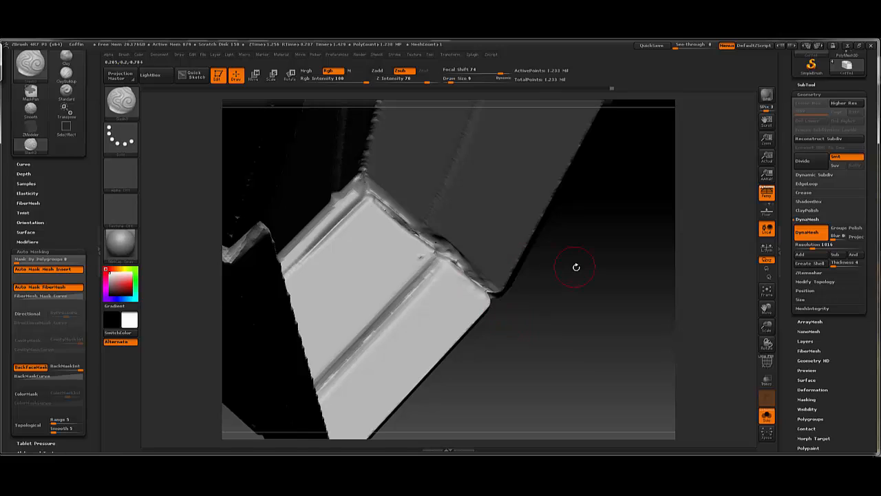
pyautogui.moveTo(577, 267); pyautogui.dragTo(495, 224)
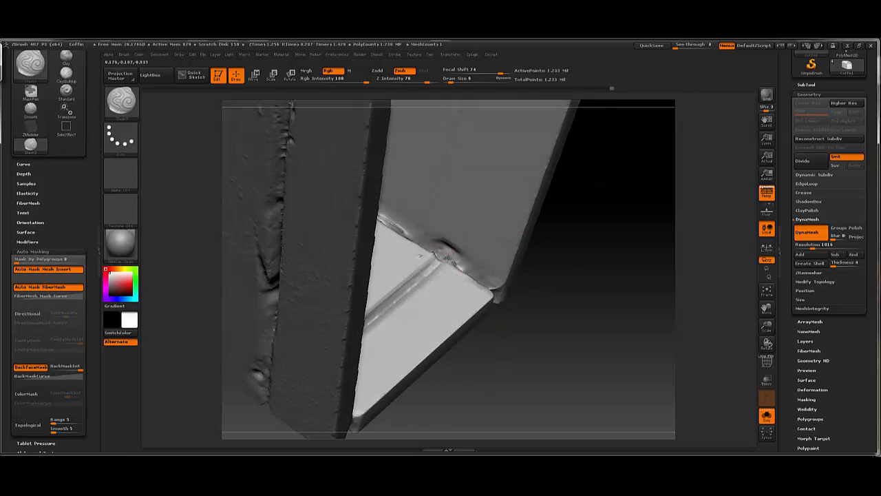
pyautogui.press('shift')
# - Carve the corner joint between the narrow end and the long side on the coffin's underside
pyautogui.moveTo(553, 283)
pyautogui.mouseDown()
pyautogui.moveTo(461, 135)
pyautogui.moveTo(407, 191)
pyautogui.moveTo(465, 260)
pyautogui.mouseUp()
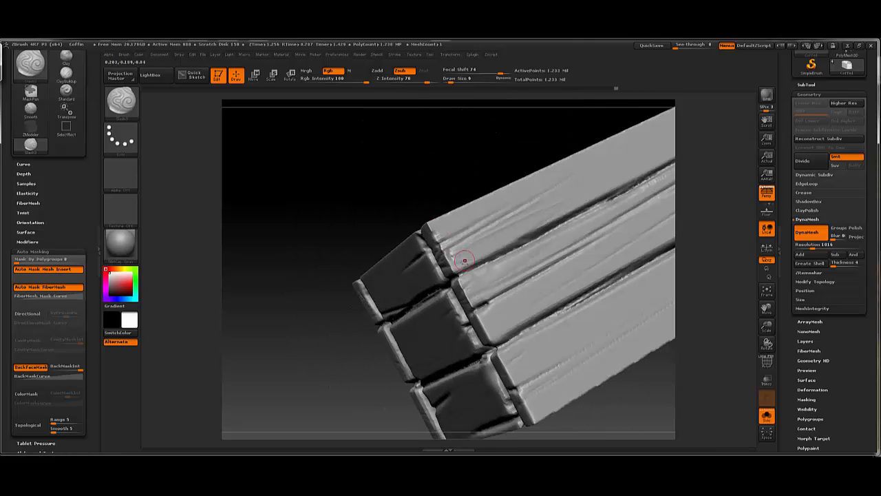
pyautogui.moveTo(502, 153); pyautogui.dragTo(591, 205)
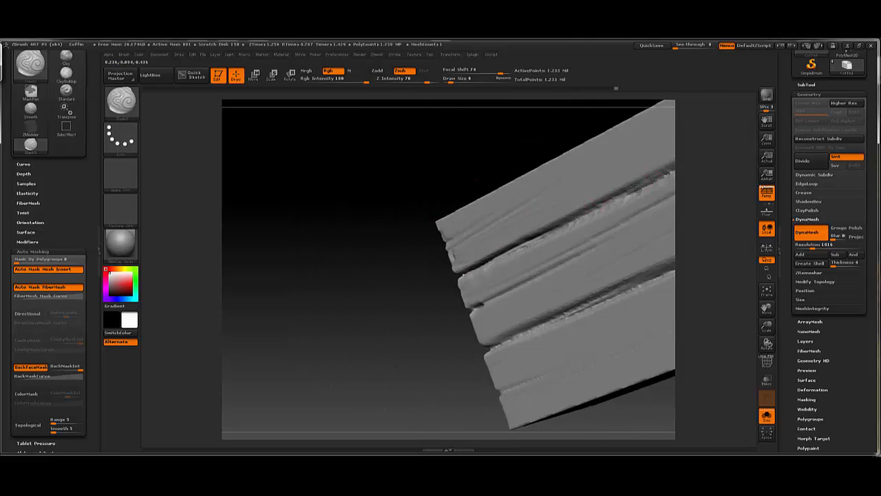
pyautogui.moveTo(466, 163); pyautogui.dragTo(498, 137)
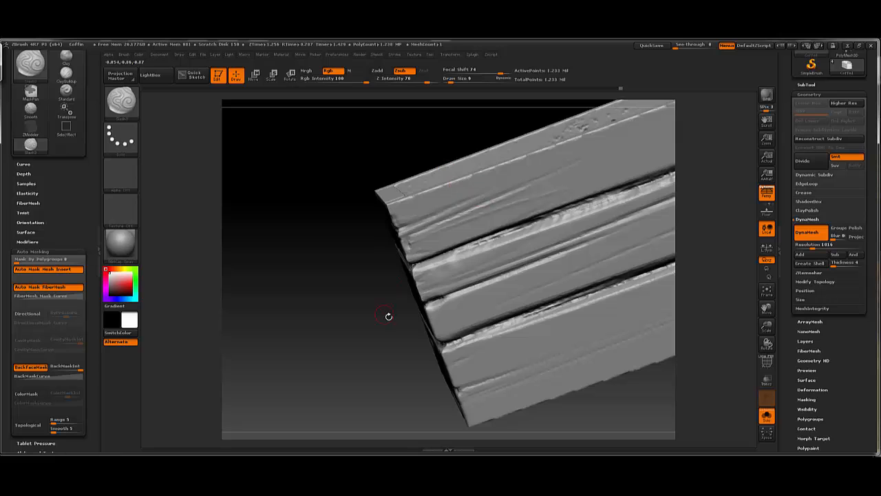
pyautogui.moveTo(388, 316); pyautogui.dragTo(387, 201)
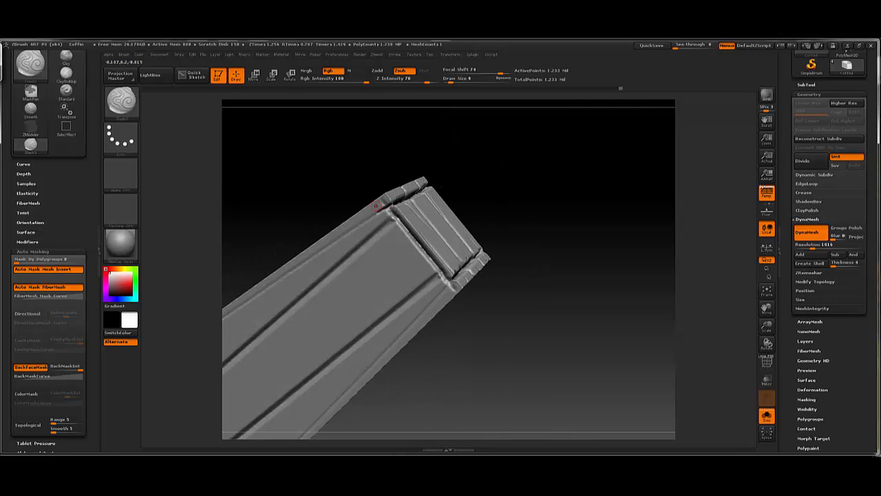
pyautogui.press('shift')
pyautogui.moveTo(379, 213); pyautogui.dragTo(394, 203)
pyautogui.moveTo(394, 171); pyautogui.dragTo(467, 210)
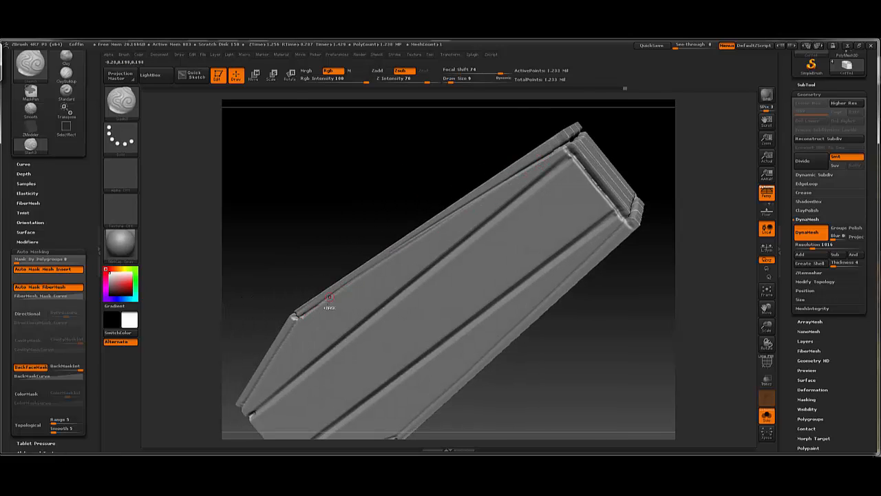
# - Try to carve the long seam between the side wall and the floor planks on the coffin's underside
pyautogui.moveTo(326, 299); pyautogui.dragTo(532, 163)
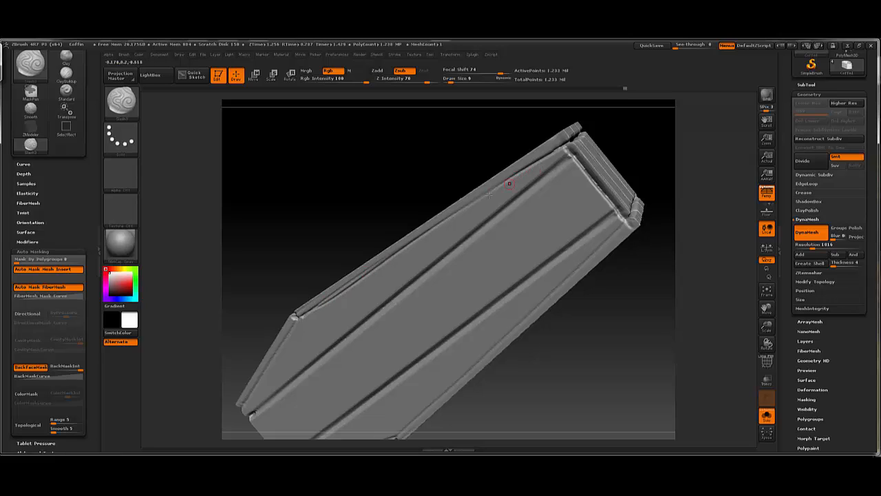
pyautogui.hotkey('ctrl', 'z')
pyautogui.moveTo(323, 300); pyautogui.dragTo(492, 193)
pyautogui.hotkey('ctrl', 'z')
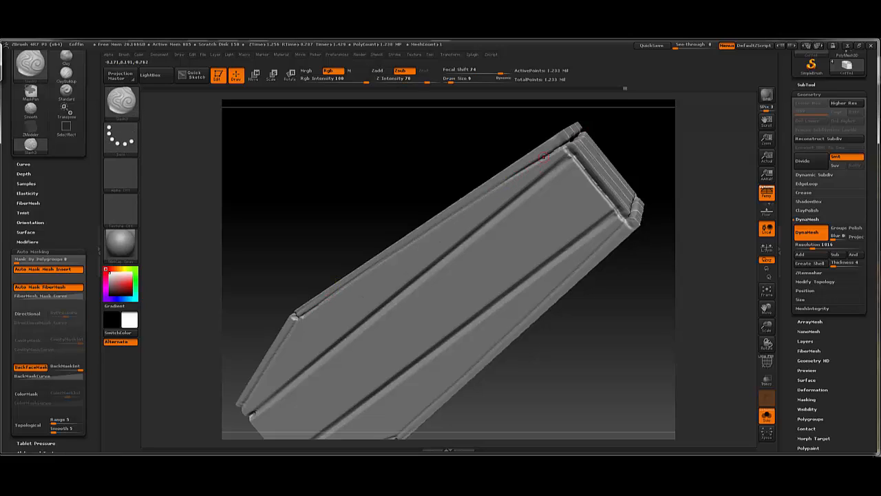
pyautogui.moveTo(544, 156)
pyautogui.mouseDown()
pyautogui.moveTo(325, 300)
pyautogui.moveTo(551, 159)
pyautogui.mouseUp()
pyautogui.hotkey('ctrl', 'z')
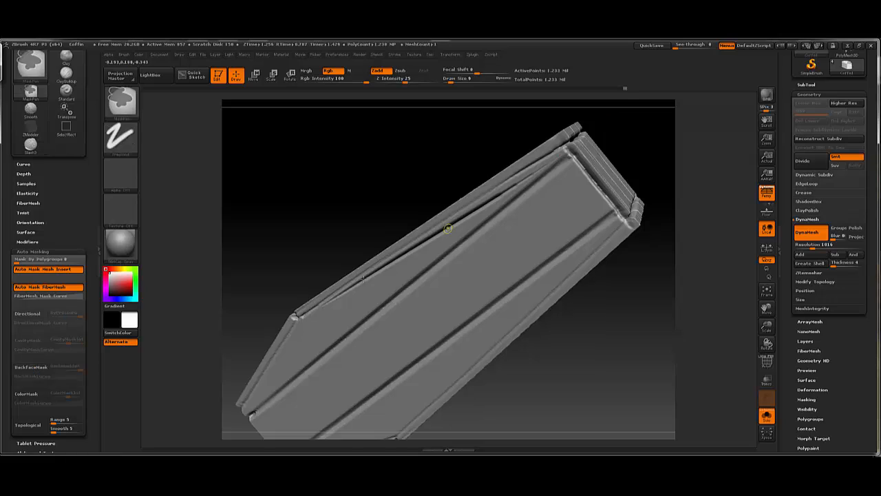
pyautogui.hotkey('ctrl', 'z')
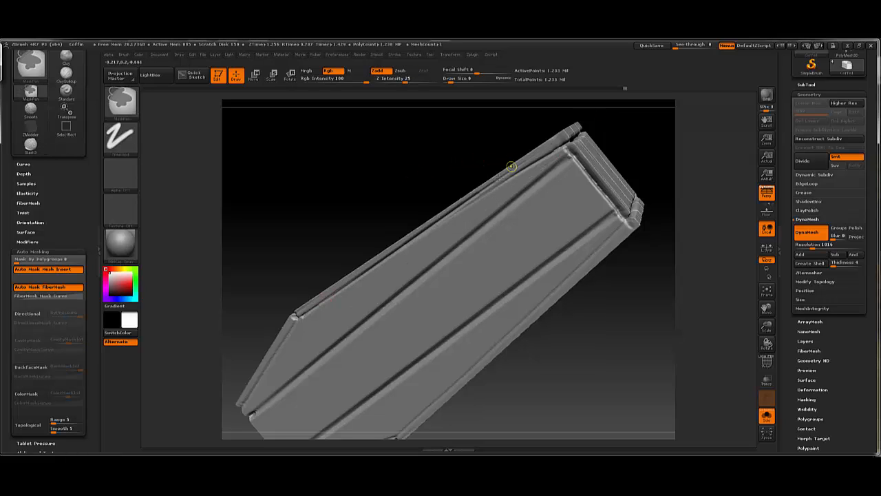
pyautogui.hotkey('ctrl', 'z')
pyautogui.moveTo(514, 176); pyautogui.dragTo(312, 309)
pyautogui.moveTo(397, 192); pyautogui.dragTo(407, 194)
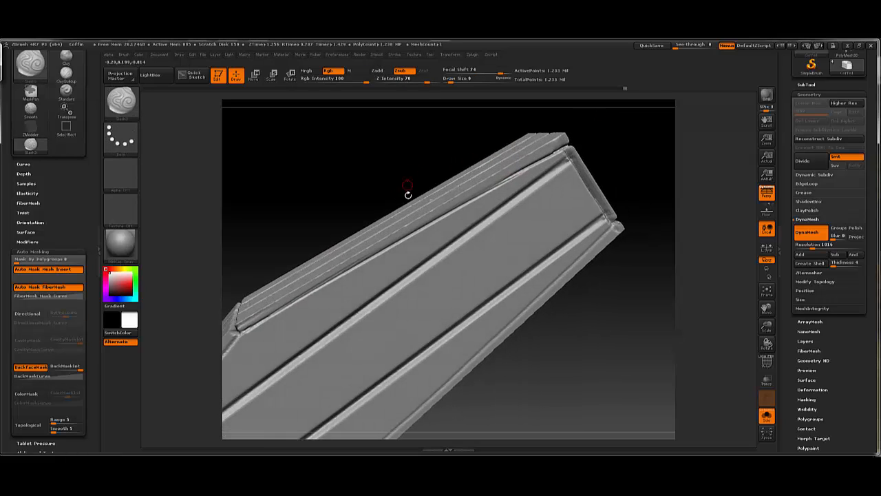
pyautogui.hotkey('ctrl', 'z')
# - Change the brush's LazyMouse radius and carve the long seam between side wall and floor planks on the underside
pyautogui.moveTo(396, 56)
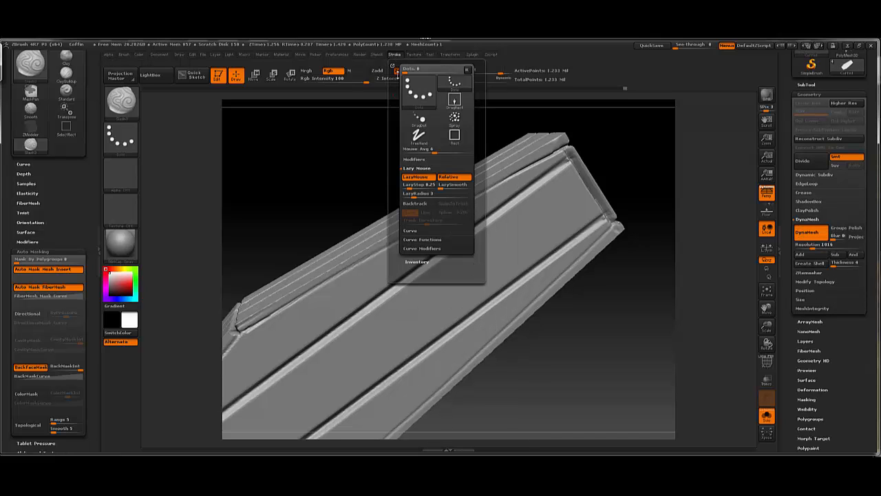
pyautogui.click(424, 194)
pyautogui.keyDown('alt'); pyautogui.moveTo(344, 194); pyautogui.dragTo(395, 150); pyautogui.keyUp('alt')
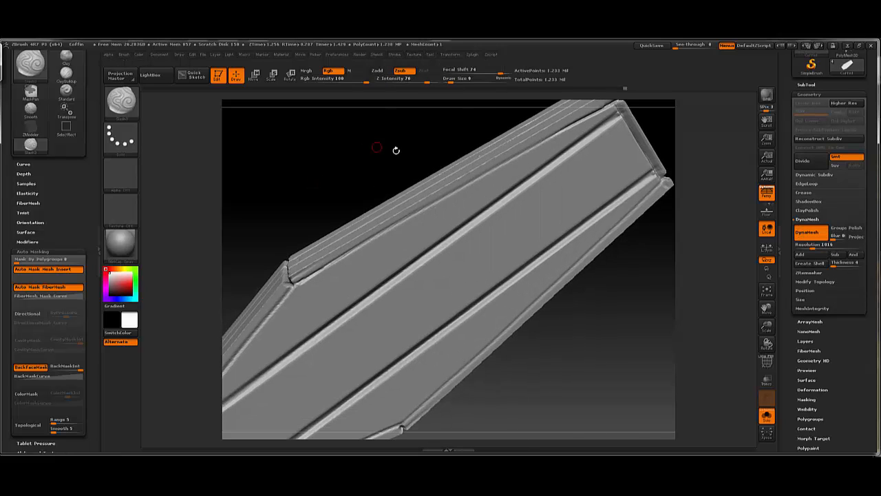
pyautogui.moveTo(326, 268); pyautogui.dragTo(623, 104)
pyautogui.moveTo(351, 218); pyautogui.dragTo(347, 241)
pyautogui.hotkey('ctrl', 'z')
pyautogui.moveTo(300, 301)
pyautogui.mouseDown()
pyautogui.moveTo(563, 145)
pyautogui.moveTo(268, 314)
pyautogui.mouseUp()
pyautogui.hotkey('ctrl', 'z')
pyautogui.moveTo(576, 145); pyautogui.dragTo(317, 284)
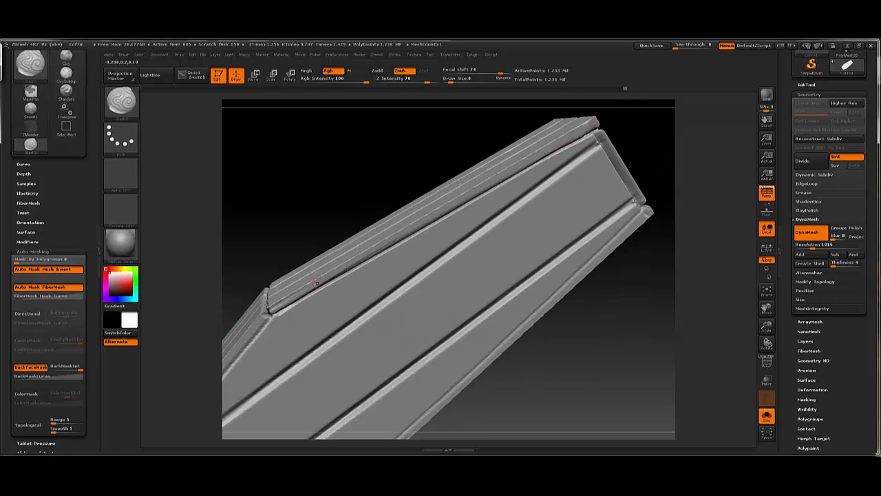
# - Carve the lengthwise floor-plank seam nearest the opposite long side on the underside, starting from the narrow end
pyautogui.keyDown('alt'); pyautogui.moveTo(576, 341); pyautogui.dragTo(628, 185); pyautogui.keyUp('alt')
pyautogui.moveTo(460, 245); pyautogui.dragTo(513, 217)
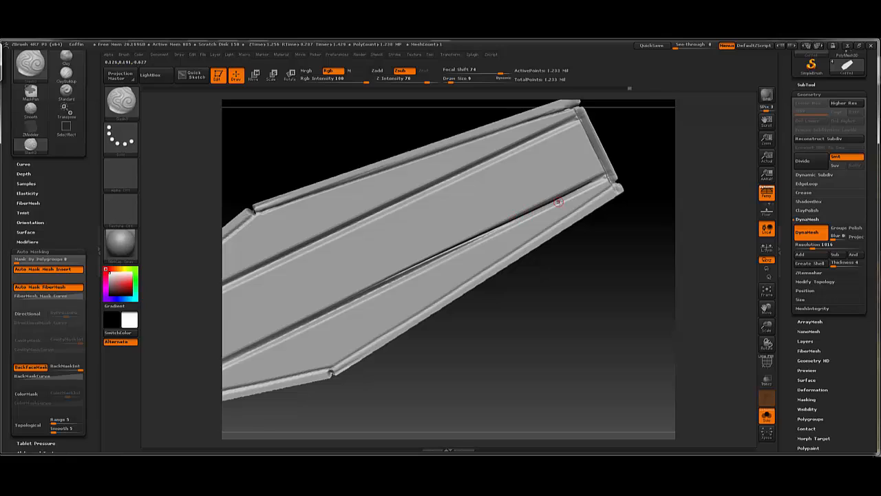
pyautogui.hotkey('ctrl', 'z')
pyautogui.moveTo(608, 177); pyautogui.dragTo(355, 307)
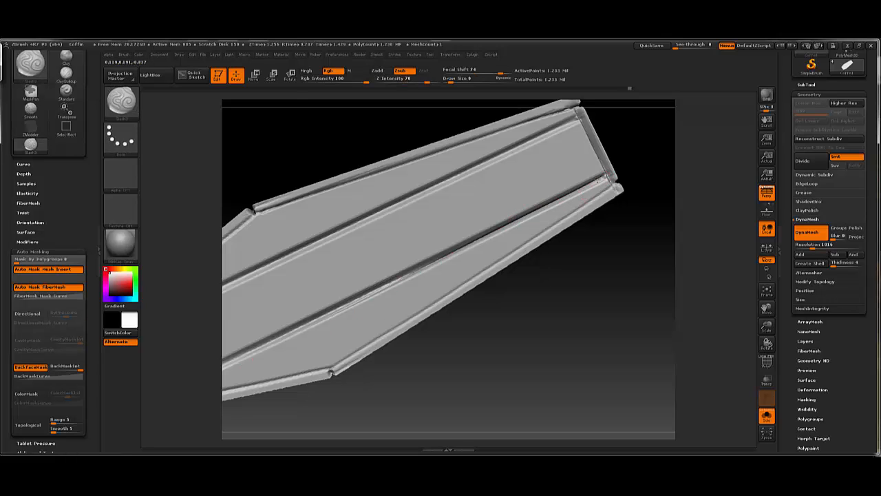
pyautogui.moveTo(599, 181); pyautogui.dragTo(275, 340)
pyautogui.hotkey('ctrl', 'z')
pyautogui.moveTo(606, 177); pyautogui.dragTo(228, 358)
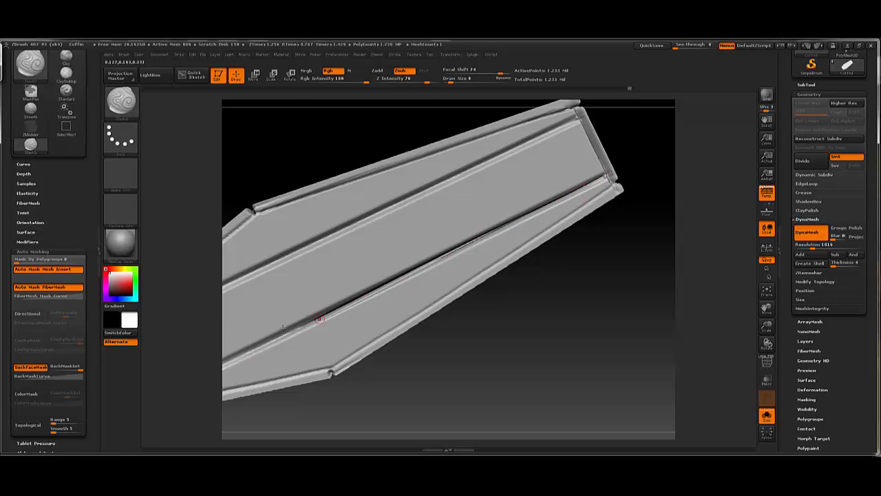
# - Deepen both lengthwise floor-plank seams on the underside, working from the wide end
pyautogui.moveTo(564, 261); pyautogui.dragTo(399, 280)
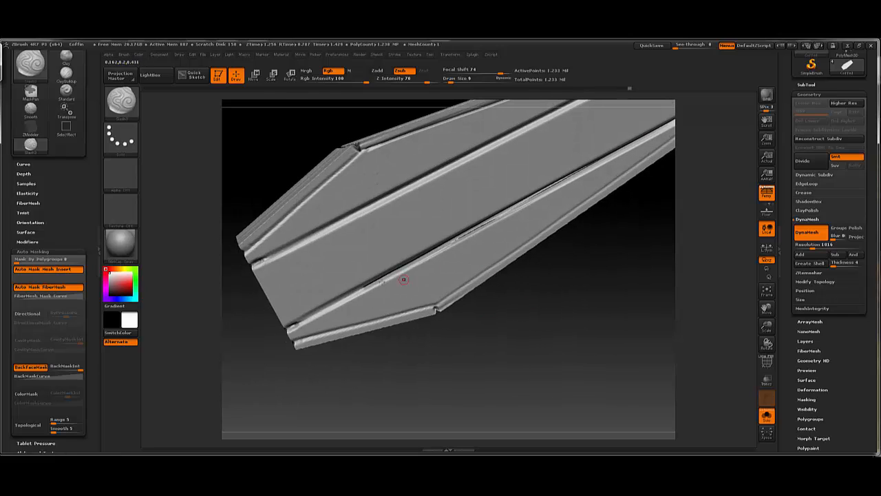
pyautogui.moveTo(294, 325); pyautogui.dragTo(597, 146)
pyautogui.moveTo(329, 303); pyautogui.dragTo(498, 218)
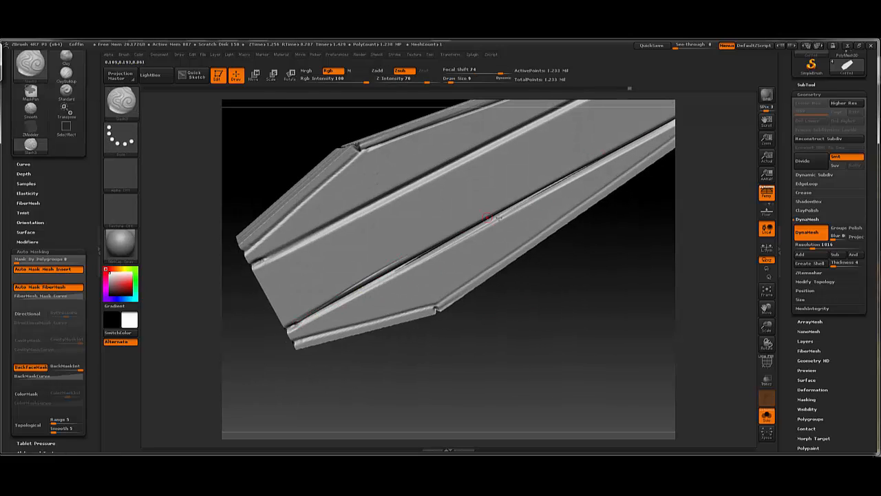
pyautogui.moveTo(561, 274); pyautogui.dragTo(546, 266)
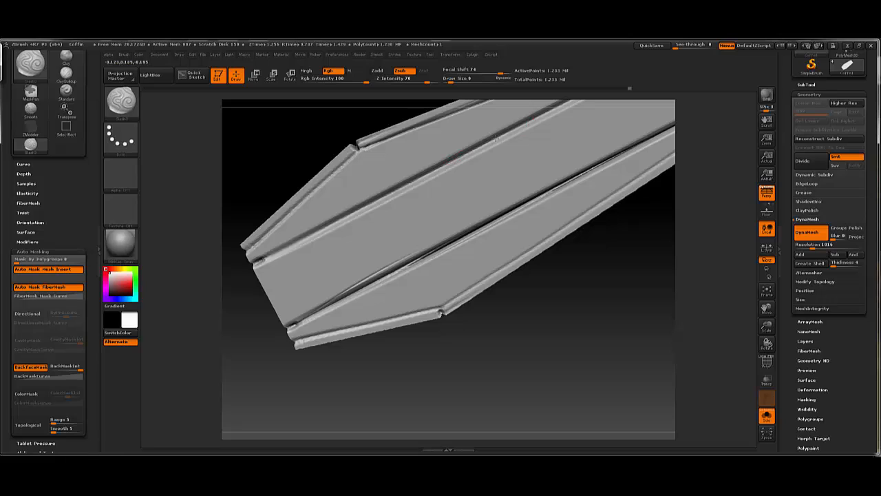
pyautogui.moveTo(262, 259); pyautogui.dragTo(421, 182)
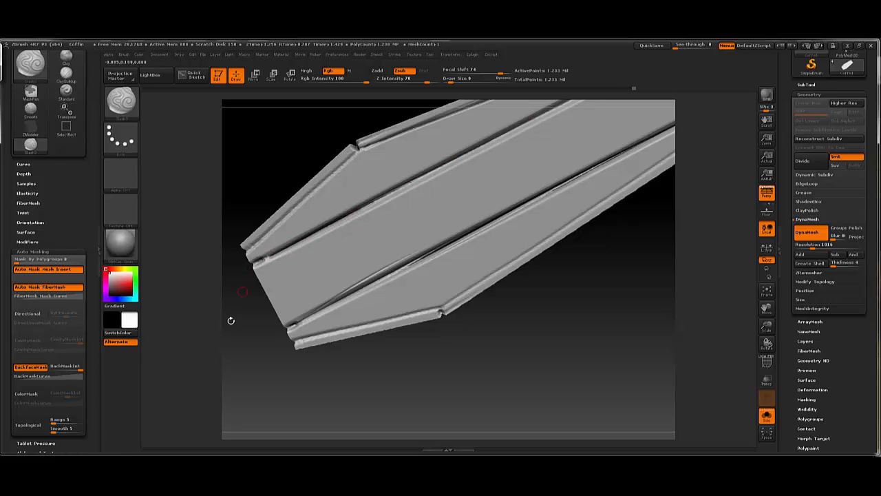
# - Save the project as Coffin, replacing the existing Coffin.ZPR file
pyautogui.click(203, 55)
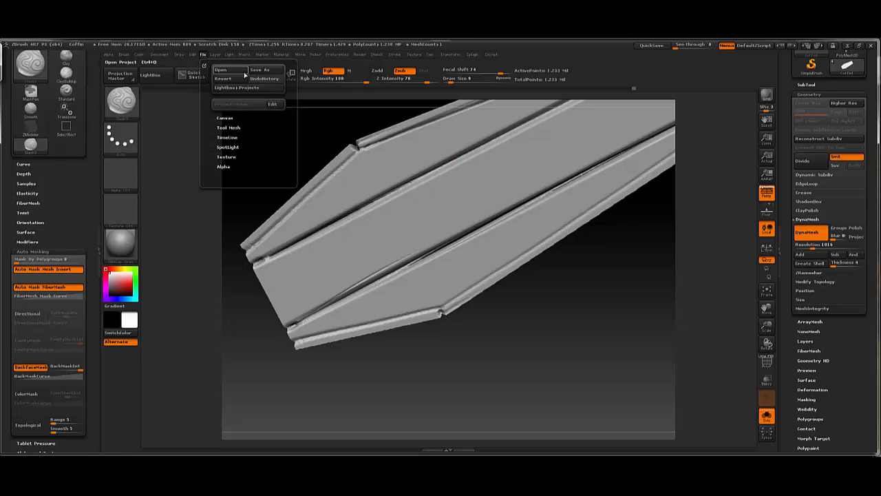
pyautogui.click(256, 71)
pyautogui.press('Return')
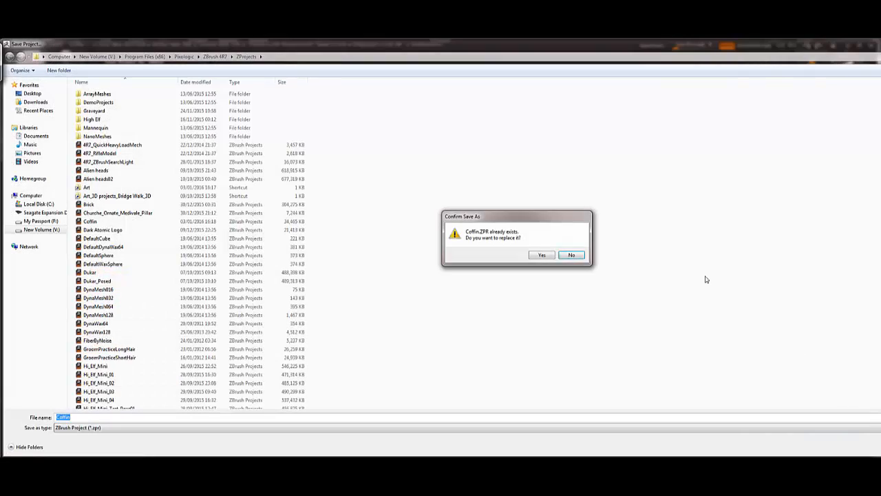
pyautogui.click(542, 256)
# - Deepen the lengthwise floor-plank seams on the underside where they meet the wide end's planks
pyautogui.moveTo(250, 150); pyautogui.dragTo(326, 126)
pyautogui.keyDown('alt'); pyautogui.moveTo(477, 209); pyautogui.dragTo(475, 236); pyautogui.keyUp('alt')
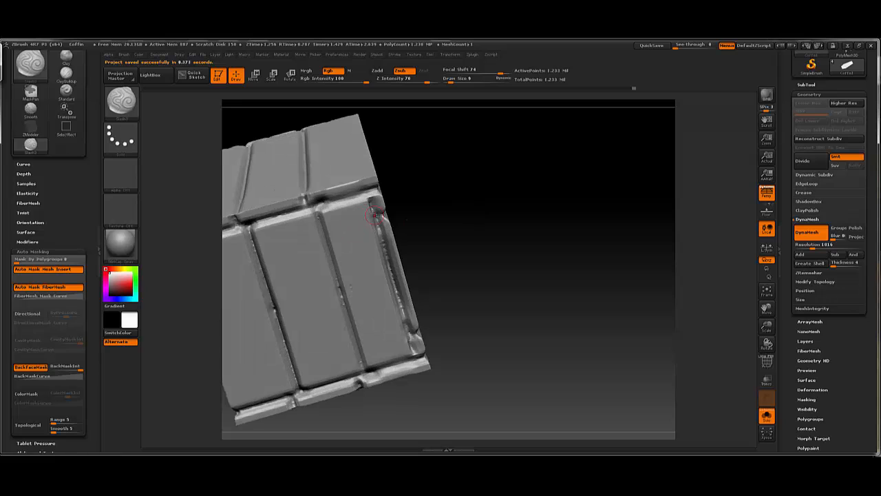
pyautogui.moveTo(384, 210)
pyautogui.mouseDown()
pyautogui.moveTo(403, 202)
pyautogui.moveTo(380, 210)
pyautogui.mouseUp()
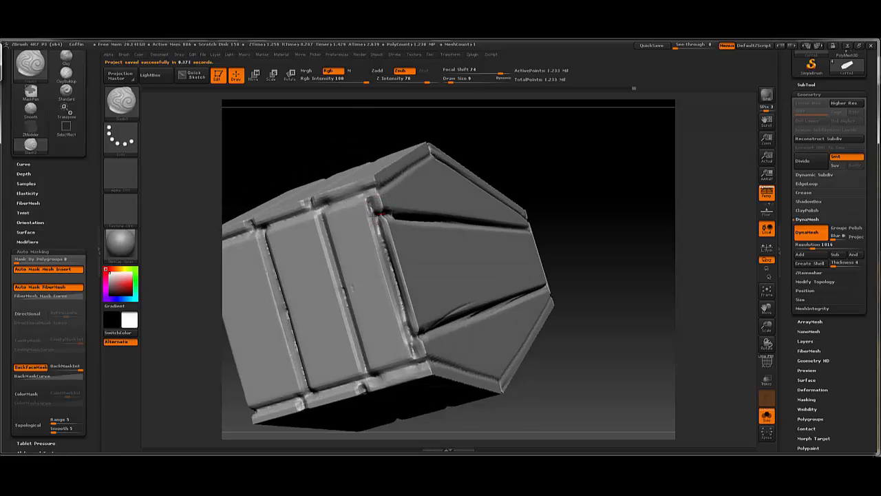
pyautogui.moveTo(606, 163); pyautogui.dragTo(555, 204)
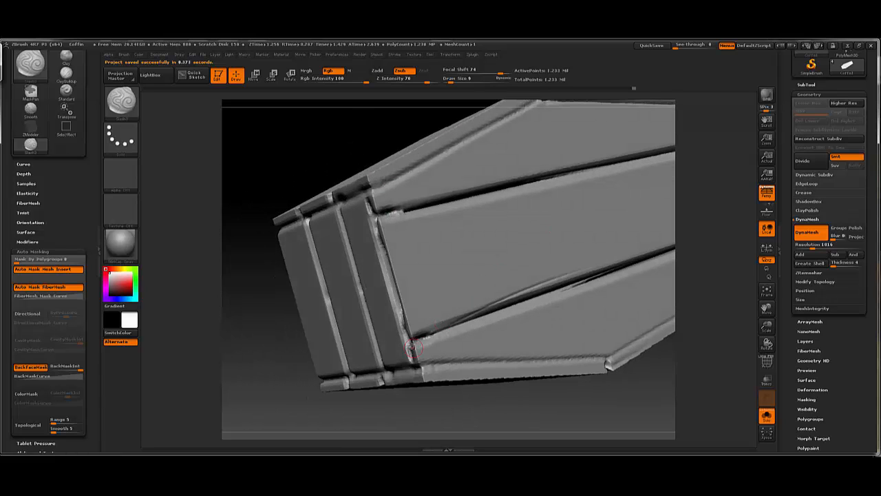
pyautogui.moveTo(440, 332); pyautogui.dragTo(529, 307)
# - Try to carve the seam between the short side wall by the wide end and the floor planks on the underside
pyautogui.moveTo(405, 425)
pyautogui.keyDown('alt'); pyautogui.mouseDown()
pyautogui.moveTo(403, 375)
pyautogui.moveTo(383, 350)
pyautogui.moveTo(419, 323)
pyautogui.moveTo(428, 350)
pyautogui.moveTo(378, 334)
pyautogui.mouseUp(); pyautogui.keyUp('alt')
pyautogui.moveTo(302, 290); pyautogui.dragTo(565, 256)
pyautogui.hotkey('ctrl', 'z')
pyautogui.moveTo(297, 289); pyautogui.dragTo(566, 255)
pyautogui.hotkey('ctrl', 'z')
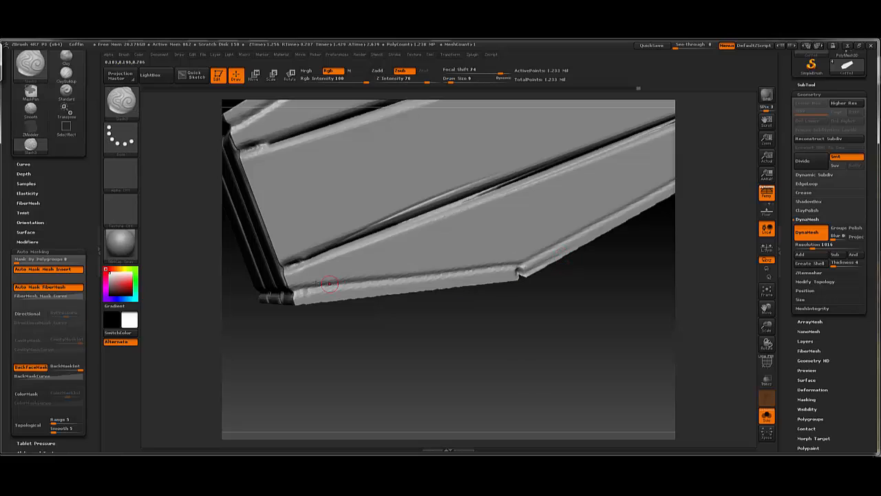
pyautogui.moveTo(300, 288); pyautogui.dragTo(580, 253)
pyautogui.hotkey('ctrl', 'z')
pyautogui.moveTo(463, 223)
pyautogui.mouseDown()
pyautogui.moveTo(486, 238)
pyautogui.moveTo(551, 200)
pyautogui.moveTo(495, 251)
pyautogui.moveTo(318, 256)
pyautogui.mouseUp()
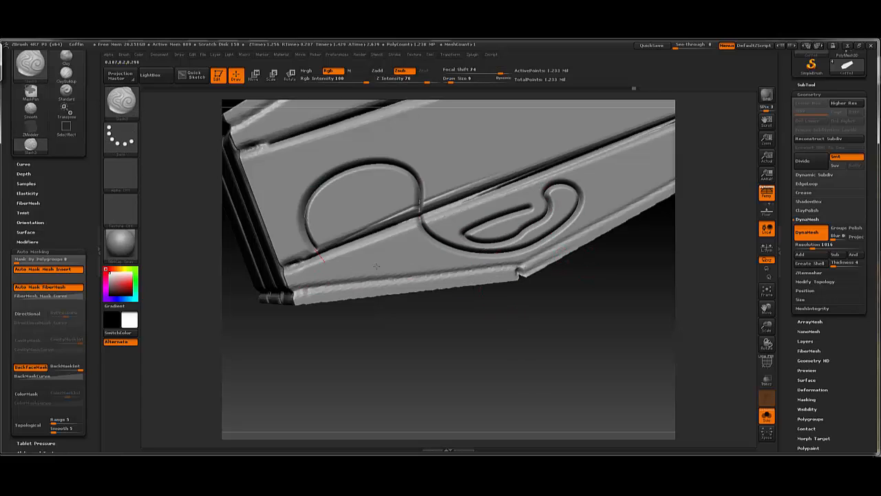
pyautogui.moveTo(375, 266)
pyautogui.mouseDown()
pyautogui.moveTo(385, 200)
pyautogui.moveTo(365, 242)
pyautogui.mouseUp()
pyautogui.hotkey('ctrl', 'z')
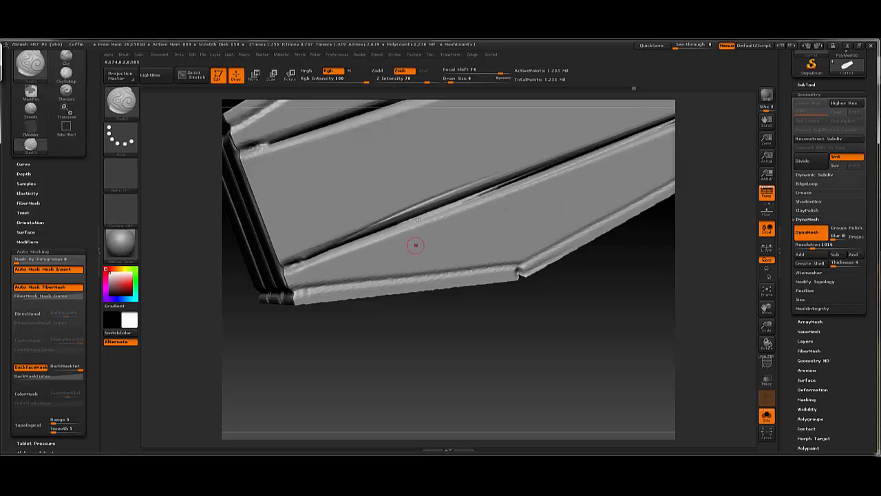
# - Carve the seam between the short side wall and the floor planks on the underside, between wide end and shoulder corner
pyautogui.moveTo(554, 327)
pyautogui.mouseDown()
pyautogui.moveTo(544, 330)
pyautogui.moveTo(543, 319)
pyautogui.moveTo(534, 335)
pyautogui.moveTo(568, 307)
pyautogui.moveTo(548, 309)
pyautogui.moveTo(618, 305)
pyautogui.mouseUp()
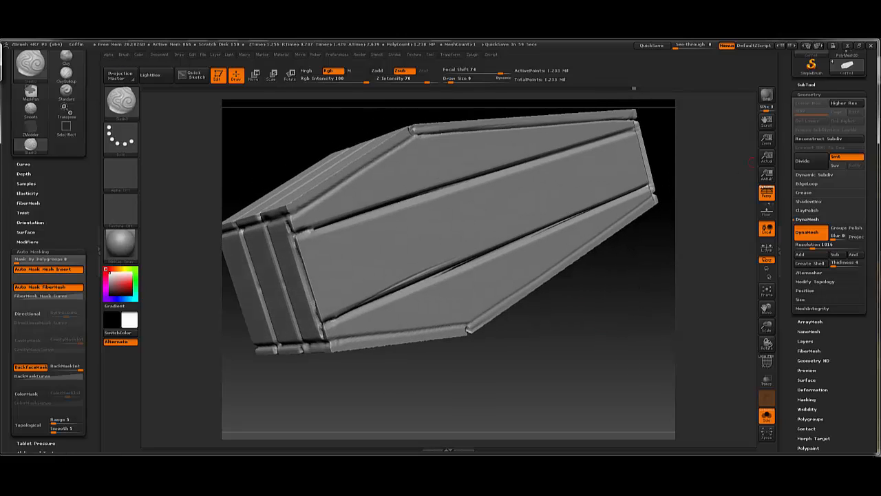
pyautogui.moveTo(570, 325); pyautogui.dragTo(571, 327)
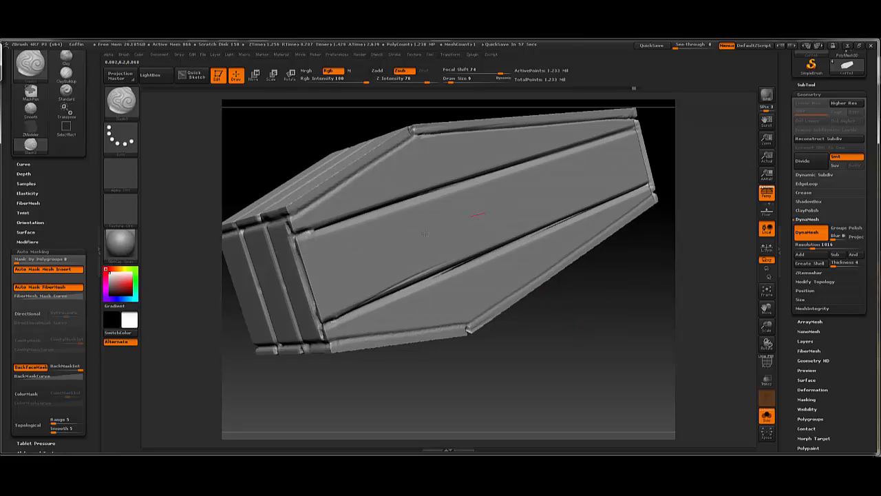
pyautogui.moveTo(454, 226)
pyautogui.mouseDown()
pyautogui.moveTo(413, 272)
pyautogui.moveTo(382, 255)
pyautogui.moveTo(454, 234)
pyautogui.mouseUp()
pyautogui.press('ctrl')
pyautogui.moveTo(330, 358); pyautogui.dragTo(355, 363)
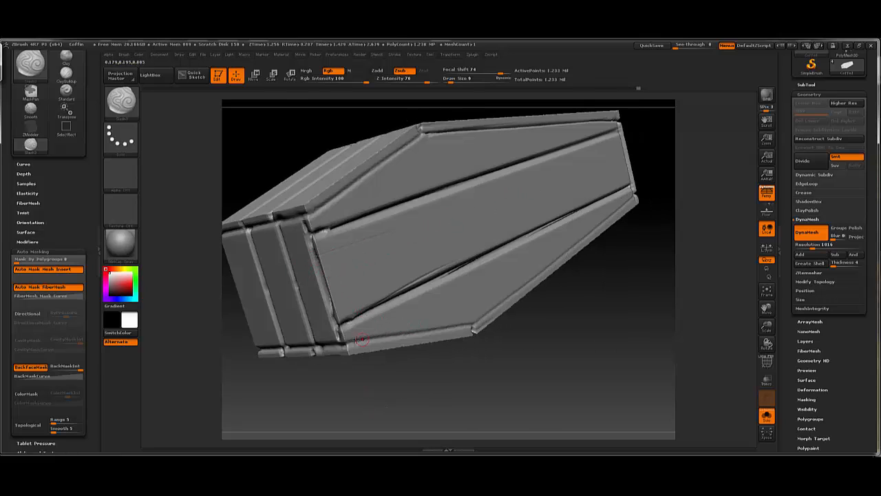
pyautogui.moveTo(362, 339)
pyautogui.mouseDown()
pyautogui.moveTo(475, 324)
pyautogui.moveTo(463, 333)
pyautogui.mouseUp()
pyautogui.moveTo(519, 317); pyautogui.dragTo(362, 338)
pyautogui.moveTo(627, 307); pyautogui.dragTo(582, 311)
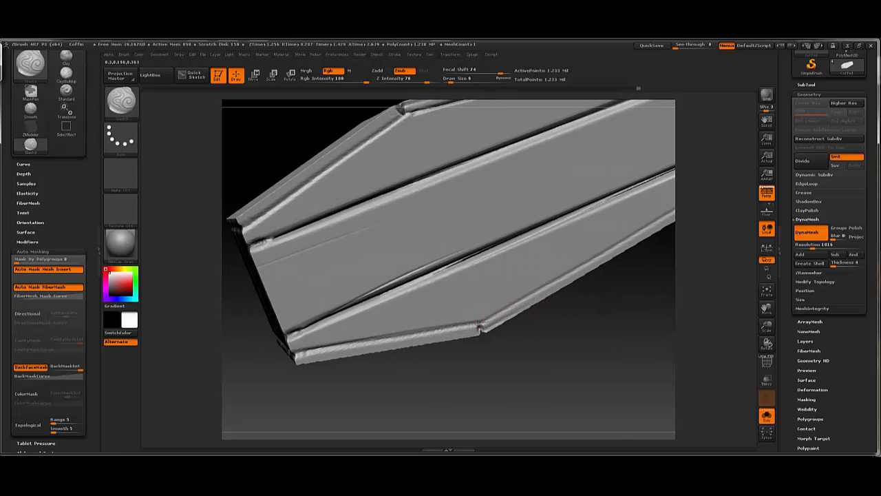
pyautogui.moveTo(480, 323); pyautogui.dragTo(341, 340)
# - Try to carve the seam along the long side wall on the underside, from the shoulder corner towards the narrow end
pyautogui.keyDown('alt'); pyautogui.moveTo(607, 314); pyautogui.dragTo(488, 336); pyautogui.keyUp('alt')
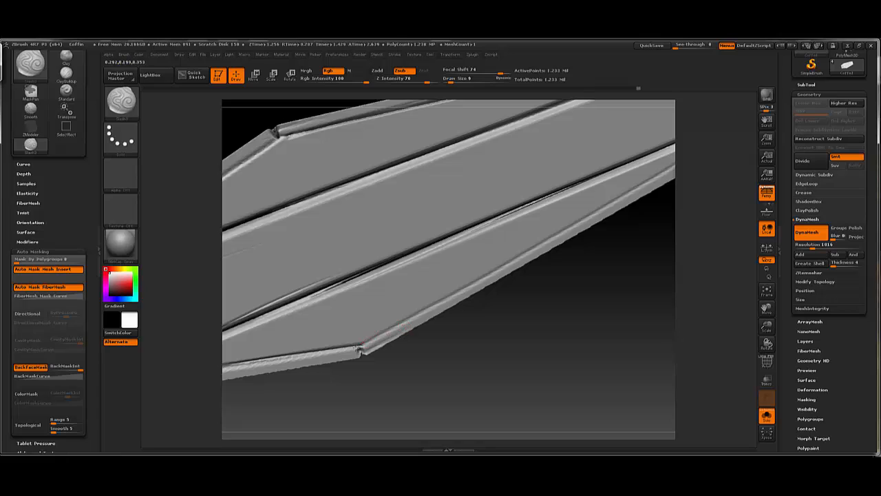
pyautogui.moveTo(643, 269)
pyautogui.mouseDown()
pyautogui.moveTo(623, 200)
pyautogui.moveTo(360, 340)
pyautogui.mouseUp()
pyautogui.moveTo(294, 371); pyautogui.dragTo(501, 254)
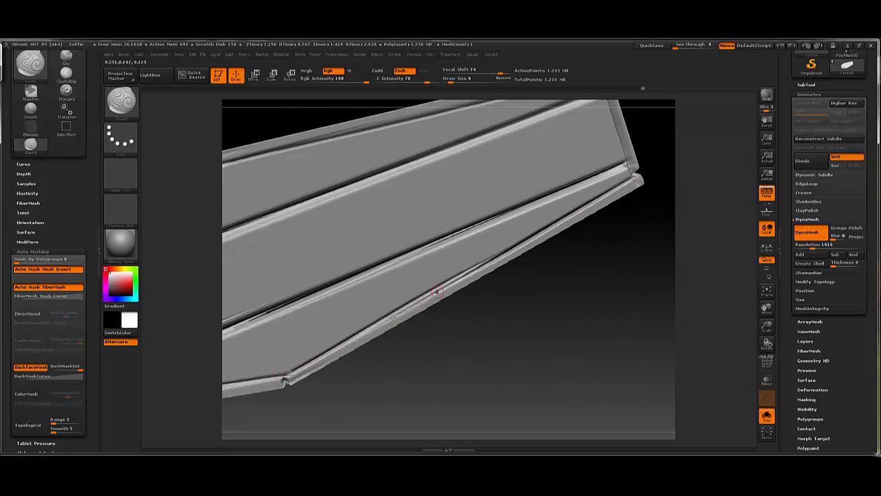
pyautogui.hotkey('ctrl', 'z')
pyautogui.moveTo(290, 374); pyautogui.dragTo(610, 177)
pyautogui.hotkey('ctrl', 'z')
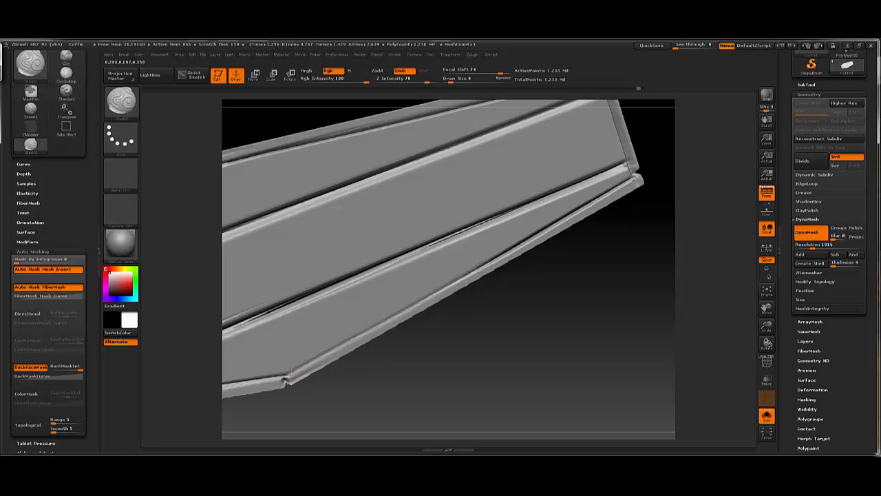
pyautogui.moveTo(294, 372); pyautogui.dragTo(541, 224)
pyautogui.hotkey('ctrl', 'z')
pyautogui.moveTo(288, 376); pyautogui.dragTo(634, 179)
pyautogui.hotkey('ctrl', 'z')
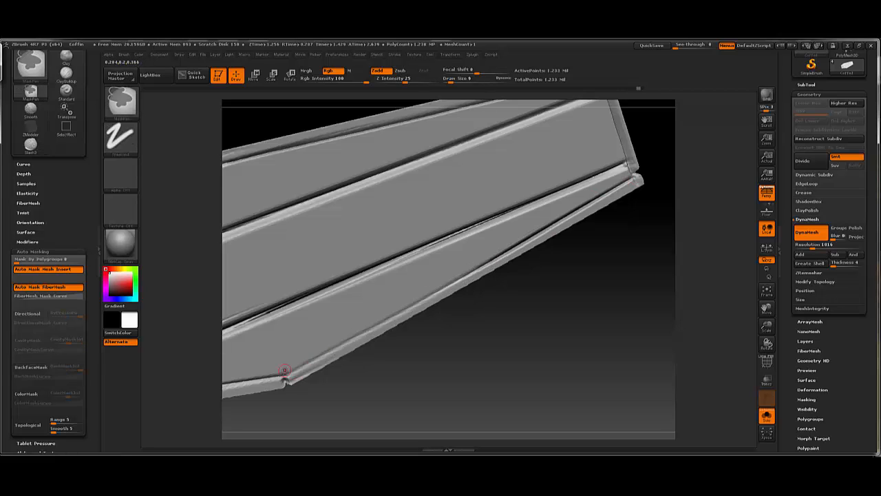
pyautogui.moveTo(289, 374); pyautogui.dragTo(491, 274)
pyautogui.hotkey('ctrl', 'z')
# - Carve the seam between the long side wall and the floor planks on the underside, starting at the shoulder corner
pyautogui.moveTo(290, 375); pyautogui.dragTo(644, 152)
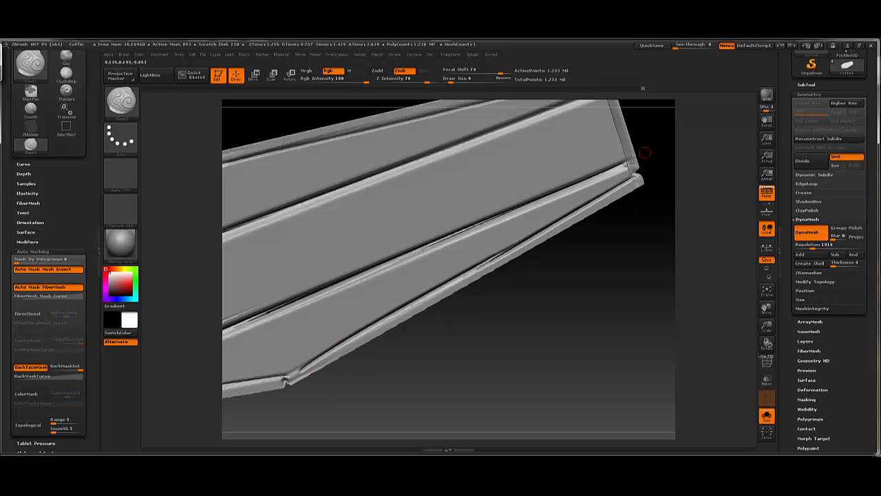
pyautogui.moveTo(479, 320)
pyautogui.mouseDown()
pyautogui.moveTo(508, 296)
pyautogui.moveTo(462, 276)
pyautogui.moveTo(490, 298)
pyautogui.mouseUp()
pyautogui.hotkey('ctrl', 'z')
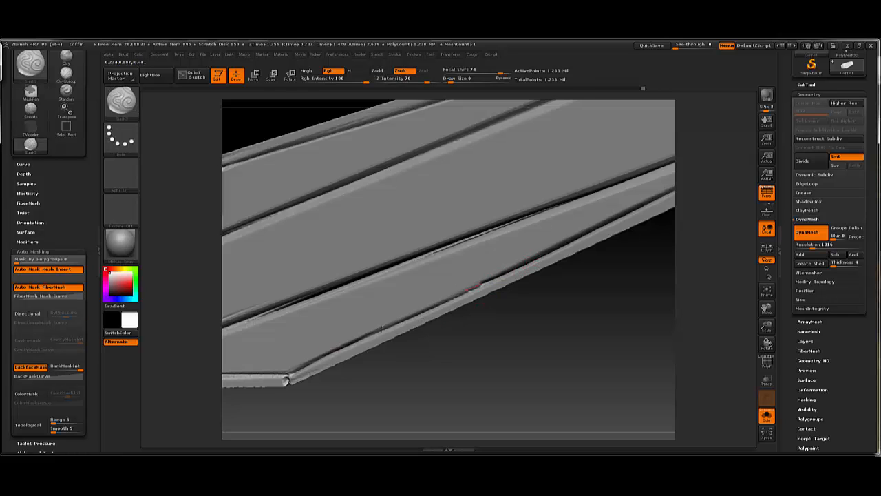
# - Touch up the joint between the floor planks and the narrow end on the coffin's underside
pyautogui.press('f')
pyautogui.moveTo(583, 295)
pyautogui.mouseDown()
pyautogui.moveTo(604, 291)
pyautogui.moveTo(585, 303)
pyautogui.mouseUp()
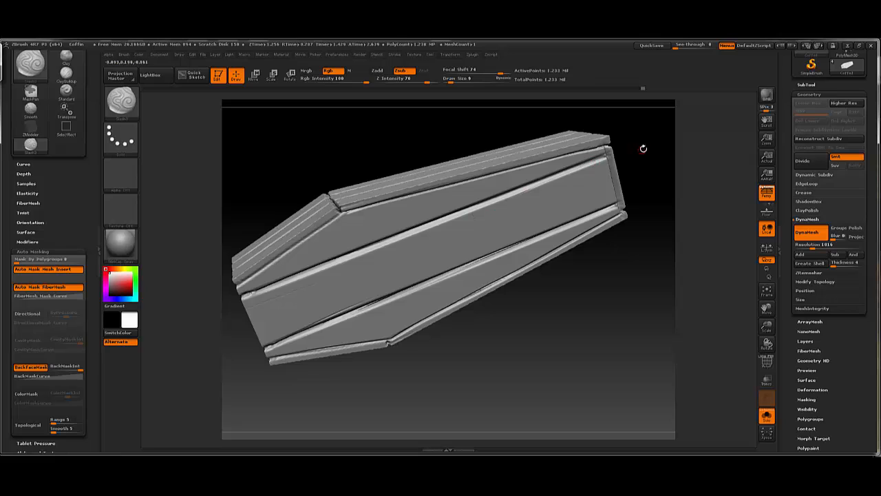
pyautogui.moveTo(643, 148); pyautogui.dragTo(560, 184)
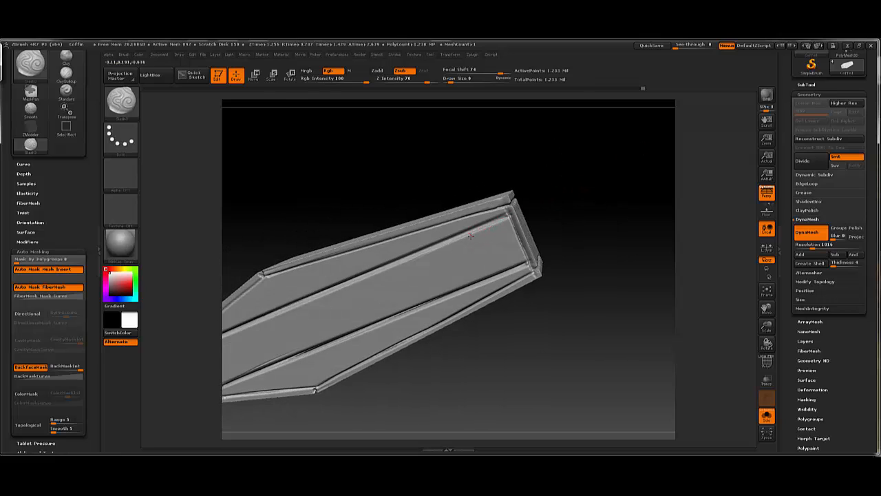
pyautogui.moveTo(527, 237); pyautogui.dragTo(514, 225)
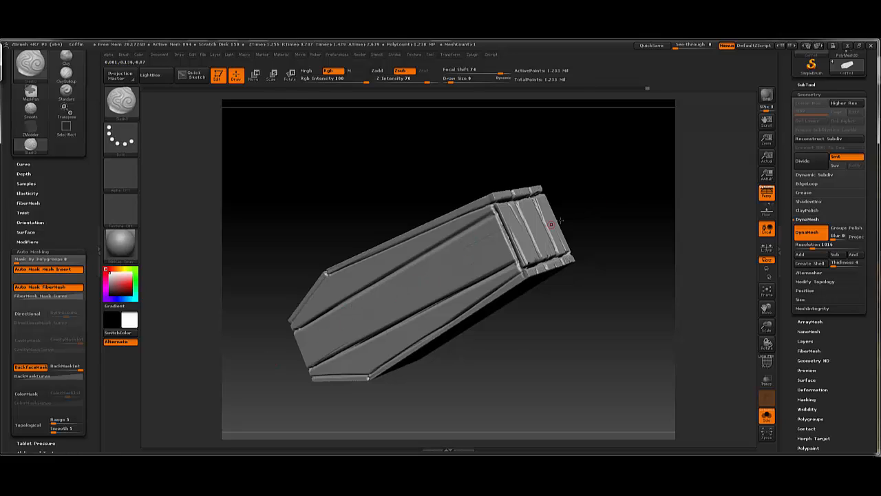
pyautogui.moveTo(550, 224); pyautogui.dragTo(525, 220)
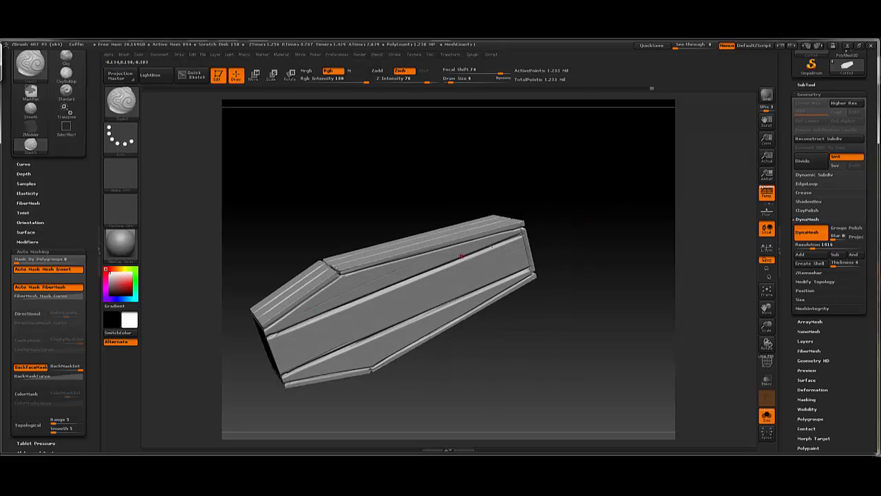
# - Carve the two lengthwise floor-plank seams inside the coffin, working down from the wide end
pyautogui.moveTo(601, 188); pyautogui.dragTo(488, 249)
pyautogui.keyDown('alt'); pyautogui.moveTo(258, 270); pyautogui.dragTo(338, 303); pyautogui.keyUp('alt')
pyautogui.press('shift')
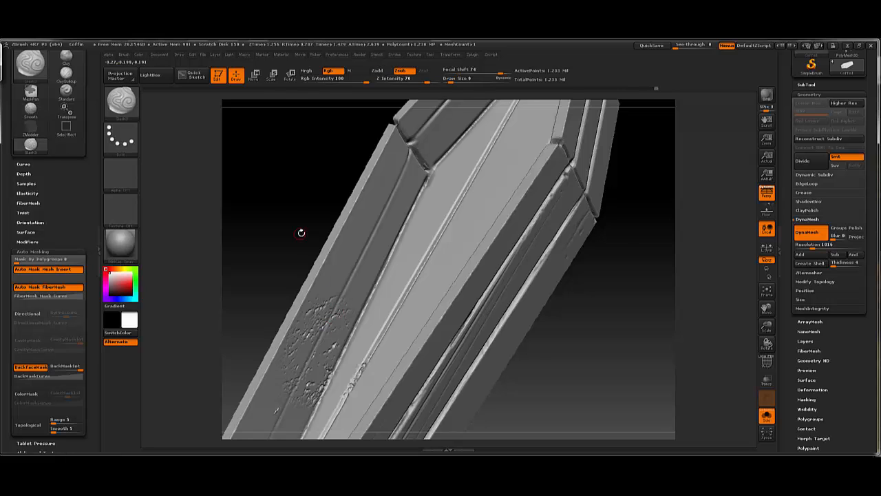
pyautogui.moveTo(301, 232)
pyautogui.mouseDown()
pyautogui.moveTo(305, 252)
pyautogui.moveTo(386, 263)
pyautogui.mouseUp()
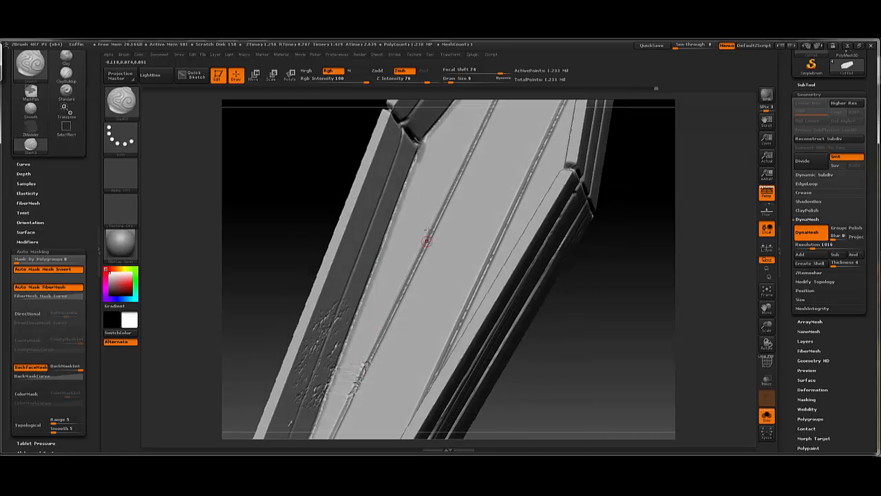
pyautogui.moveTo(425, 241); pyautogui.dragTo(352, 374)
pyautogui.keyDown('shift'); pyautogui.moveTo(317, 200); pyautogui.dragTo(319, 207); pyautogui.keyUp('shift')
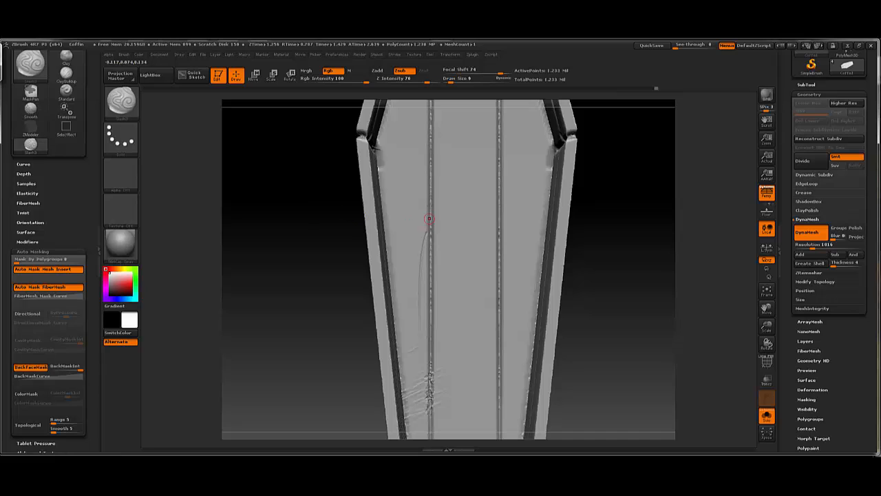
pyautogui.moveTo(631, 191); pyautogui.dragTo(420, 232)
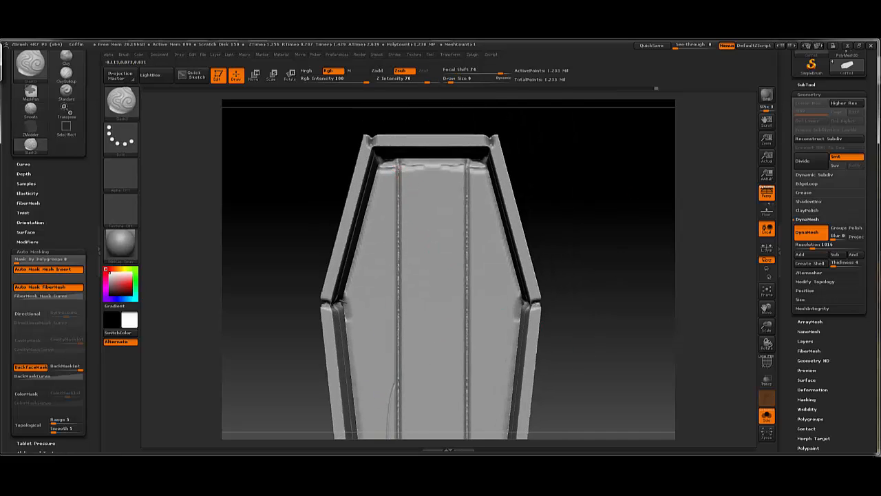
pyautogui.moveTo(398, 165); pyautogui.dragTo(398, 404)
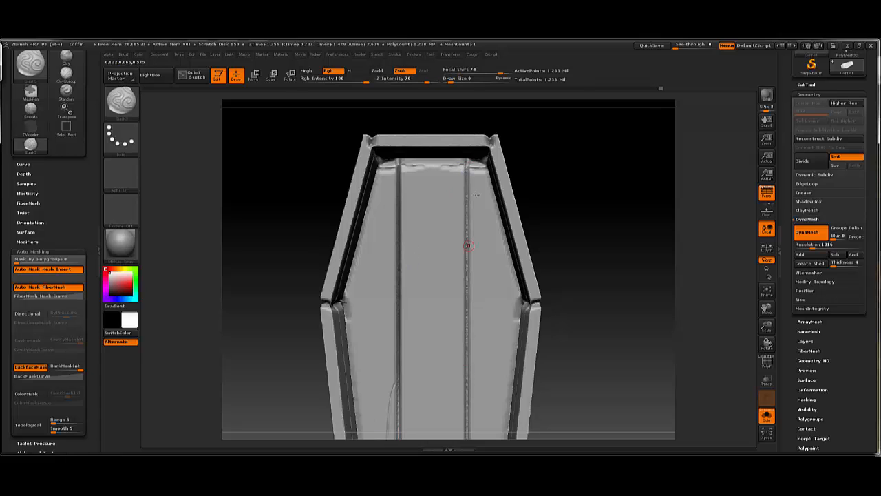
pyautogui.moveTo(467, 163); pyautogui.dragTo(468, 434)
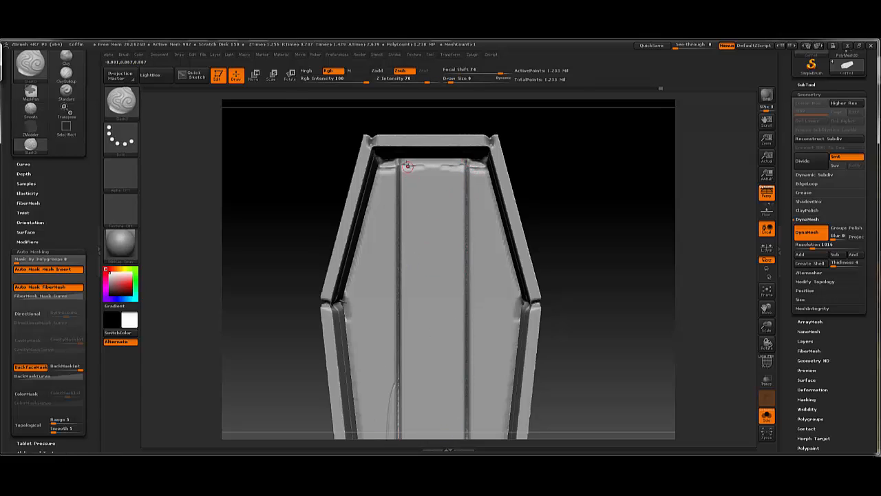
# - Carve the crease between the interior floor planks and the wide end's wall
pyautogui.moveTo(403, 167); pyautogui.dragTo(466, 164)
pyautogui.moveTo(576, 155); pyautogui.dragTo(561, 111)
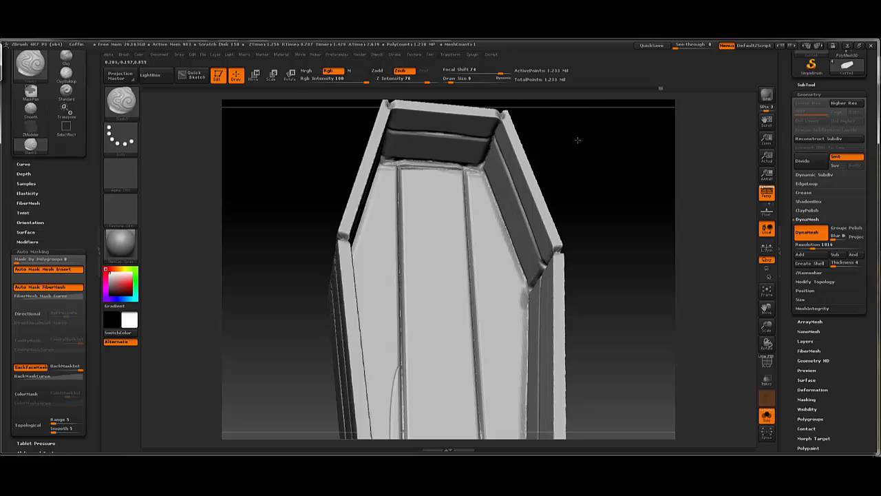
pyautogui.moveTo(578, 140); pyautogui.dragTo(525, 172)
pyautogui.moveTo(548, 143); pyautogui.dragTo(517, 172)
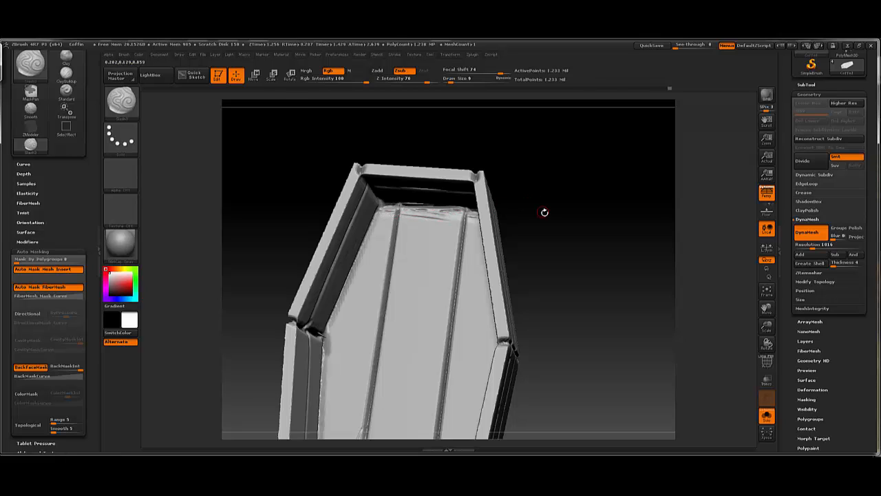
# - Carve the crease between the interior floor planks and the narrow end's wall with repeated strokes
pyautogui.moveTo(544, 212)
pyautogui.mouseDown()
pyautogui.moveTo(507, 189)
pyautogui.moveTo(501, 207)
pyautogui.moveTo(515, 151)
pyautogui.moveTo(542, 338)
pyautogui.moveTo(556, 228)
pyautogui.moveTo(509, 323)
pyautogui.moveTo(520, 345)
pyautogui.mouseUp()
pyautogui.moveTo(412, 335); pyautogui.dragTo(476, 336)
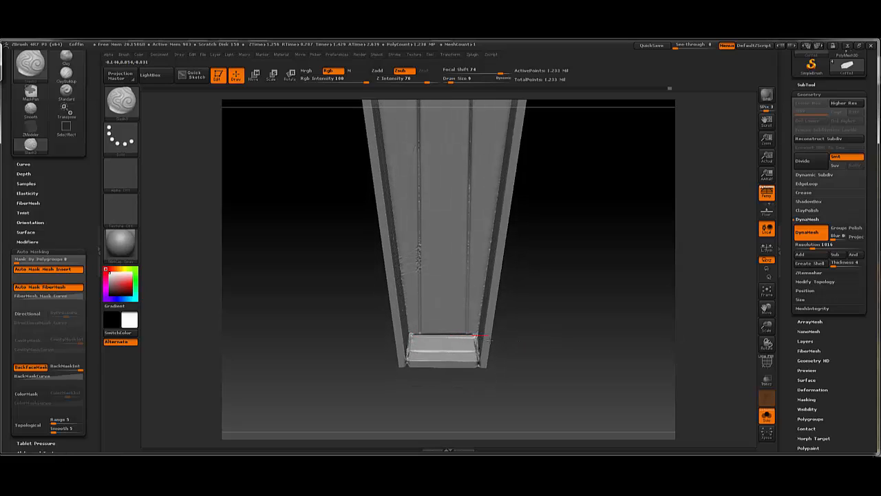
pyautogui.moveTo(412, 335); pyautogui.dragTo(421, 335)
pyautogui.click(408, 56)
pyautogui.moveTo(396, 56)
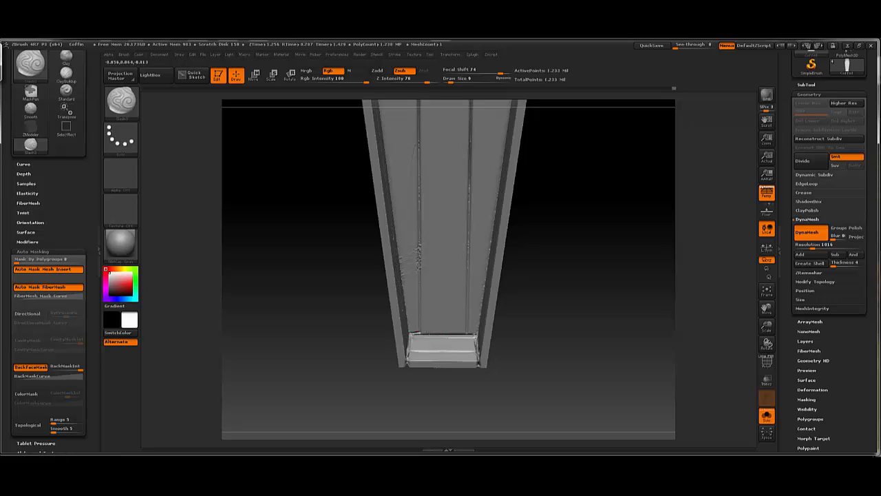
pyautogui.moveTo(415, 334); pyautogui.dragTo(475, 334)
pyautogui.moveTo(421, 335); pyautogui.dragTo(476, 334)
# - Deepen the shoulder corner joints between the side-wall planks, outside near the rim and inside the coffin
pyautogui.moveTo(541, 322)
pyautogui.mouseDown()
pyautogui.moveTo(549, 279)
pyautogui.moveTo(558, 335)
pyautogui.moveTo(546, 259)
pyautogui.moveTo(560, 248)
pyautogui.moveTo(544, 233)
pyautogui.moveTo(524, 172)
pyautogui.moveTo(534, 198)
pyautogui.mouseUp()
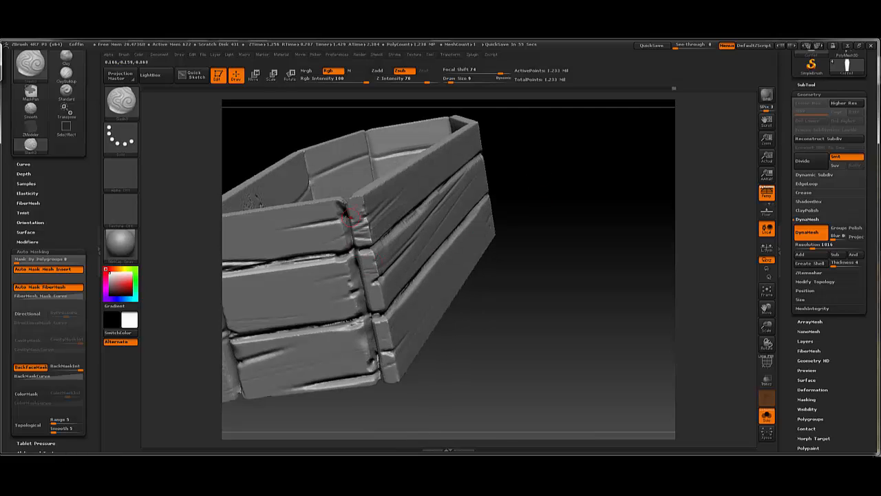
pyautogui.moveTo(502, 261); pyautogui.dragTo(385, 211)
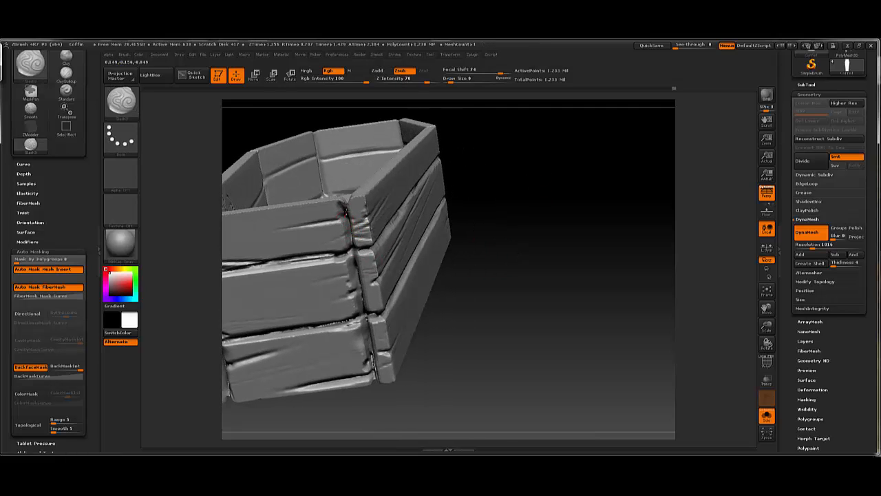
pyautogui.moveTo(469, 272); pyautogui.dragTo(551, 128)
pyautogui.keyDown('alt'); pyautogui.moveTo(308, 137); pyautogui.dragTo(350, 139); pyautogui.keyUp('alt')
pyautogui.moveTo(323, 259); pyautogui.dragTo(422, 167)
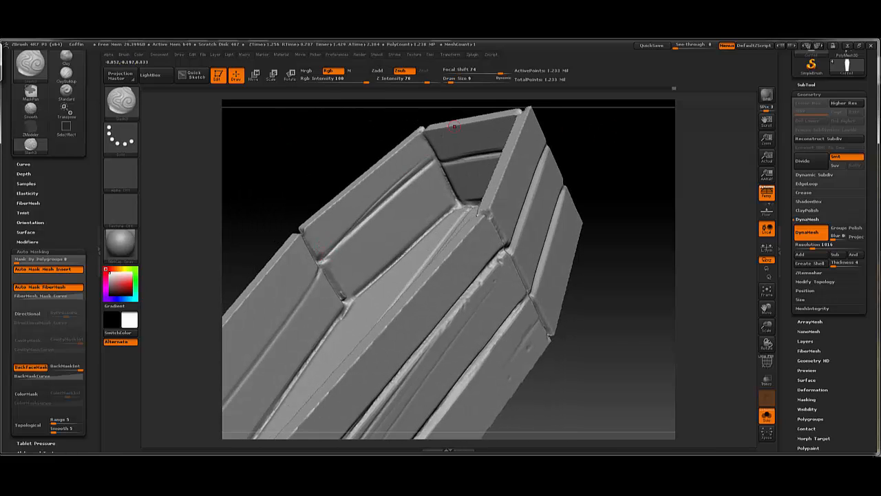
# - Recarve the seam between the upper and lower side-wall planks inside the coffin, from the shoulder to the head end
pyautogui.hotkey('ctrl', 'z')
pyautogui.moveTo(330, 159); pyautogui.dragTo(325, 143)
pyautogui.moveTo(318, 252); pyautogui.dragTo(426, 164)
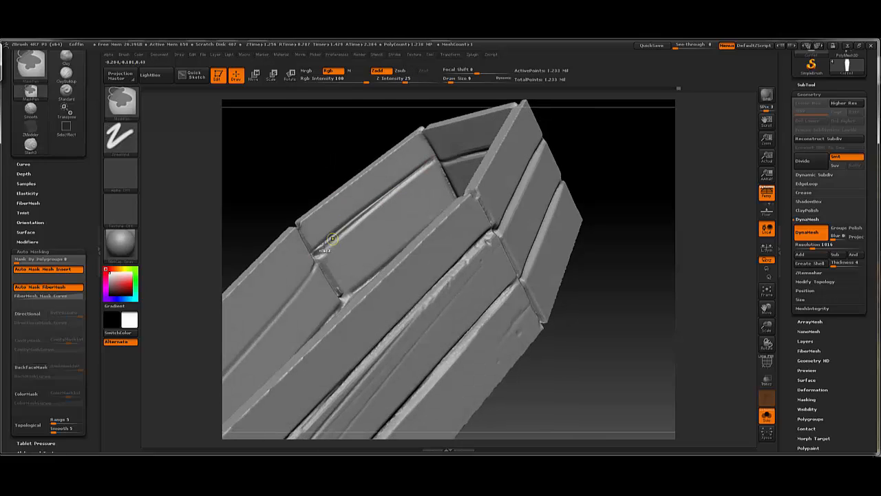
pyautogui.hotkey('ctrl', 'z')
pyautogui.moveTo(324, 248); pyautogui.dragTo(429, 162)
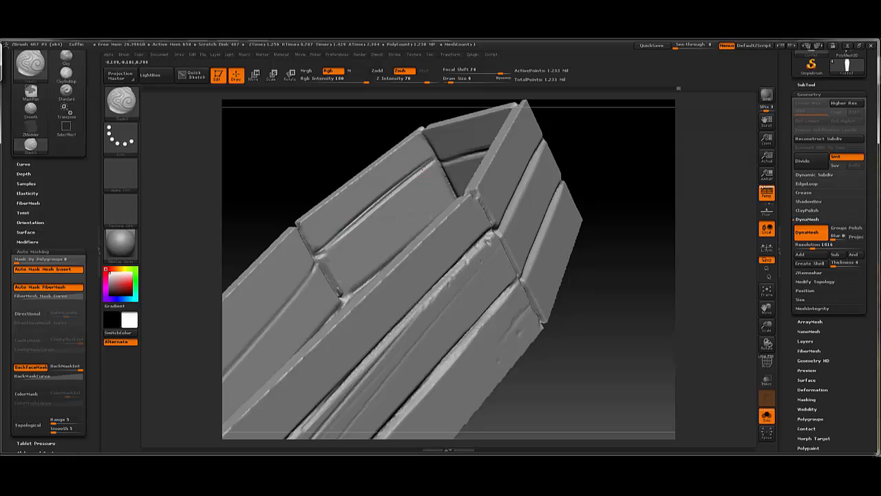
pyautogui.moveTo(326, 168)
pyautogui.mouseDown()
pyautogui.moveTo(325, 264)
pyautogui.moveTo(292, 247)
pyautogui.mouseUp()
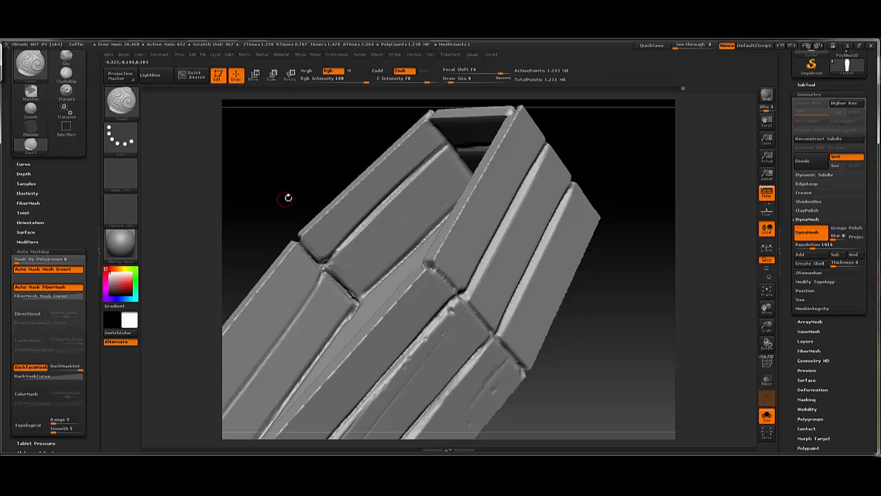
# - Carve the matching lengthwise plank seam on the opposite interior side wall, between the head end and the shoulder
pyautogui.moveTo(288, 197); pyautogui.dragTo(408, 239)
pyautogui.moveTo(337, 149)
pyautogui.mouseDown()
pyautogui.moveTo(342, 159)
pyautogui.moveTo(403, 148)
pyautogui.mouseUp()
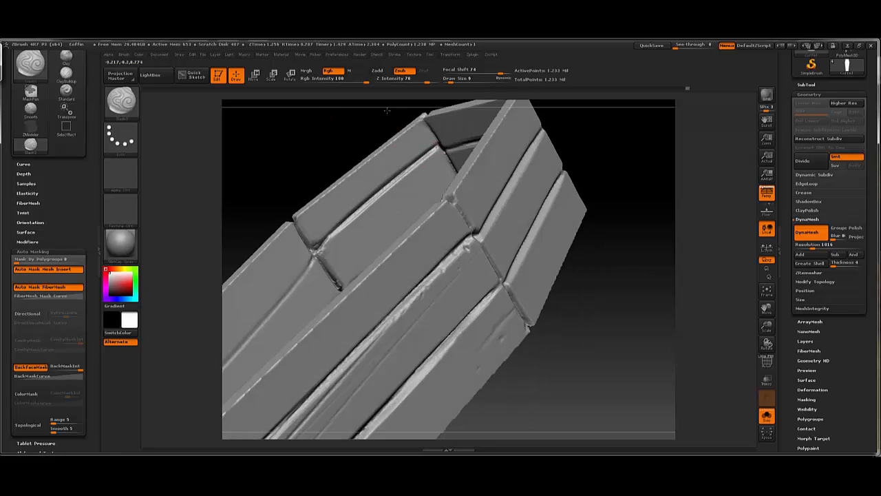
pyautogui.moveTo(388, 108); pyautogui.dragTo(473, 103)
pyautogui.keyDown('alt'); pyautogui.moveTo(611, 116); pyautogui.dragTo(529, 161); pyautogui.keyUp('alt')
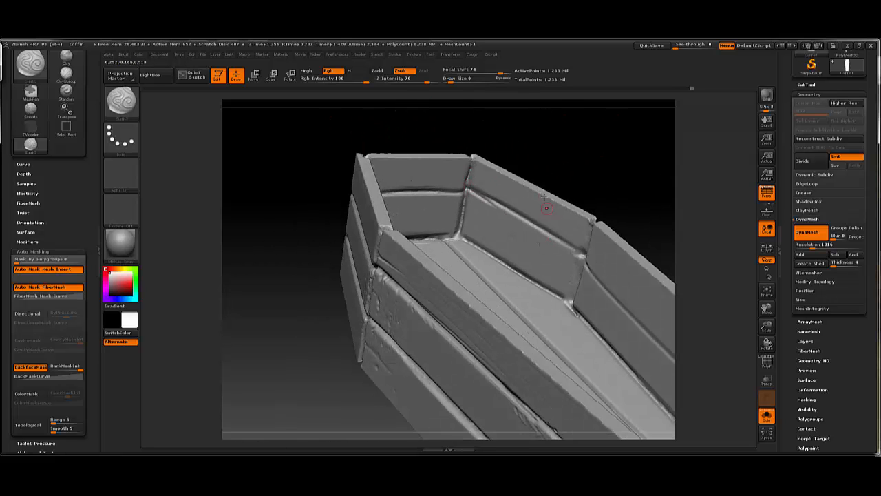
pyautogui.moveTo(547, 204)
pyautogui.mouseDown()
pyautogui.moveTo(590, 177)
pyautogui.moveTo(475, 193)
pyautogui.mouseUp()
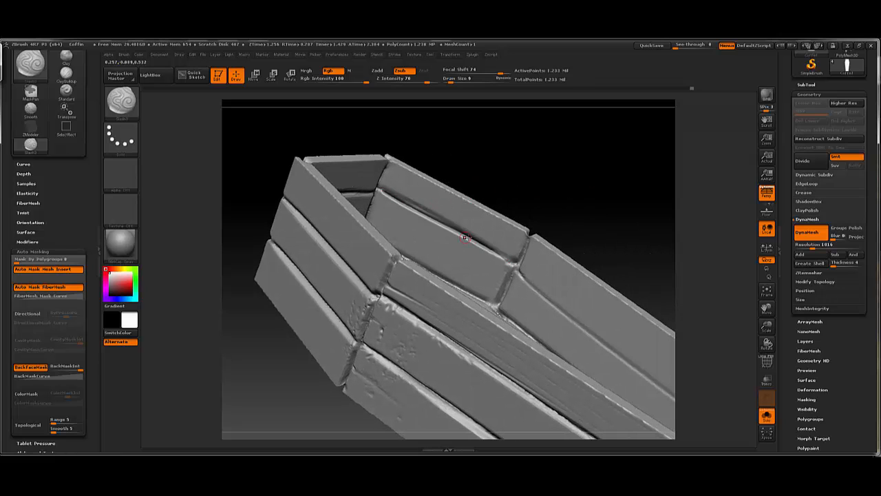
pyautogui.moveTo(528, 246)
pyautogui.mouseDown()
pyautogui.moveTo(472, 189)
pyautogui.moveTo(378, 232)
pyautogui.mouseUp()
pyautogui.moveTo(455, 178); pyautogui.dragTo(414, 219)
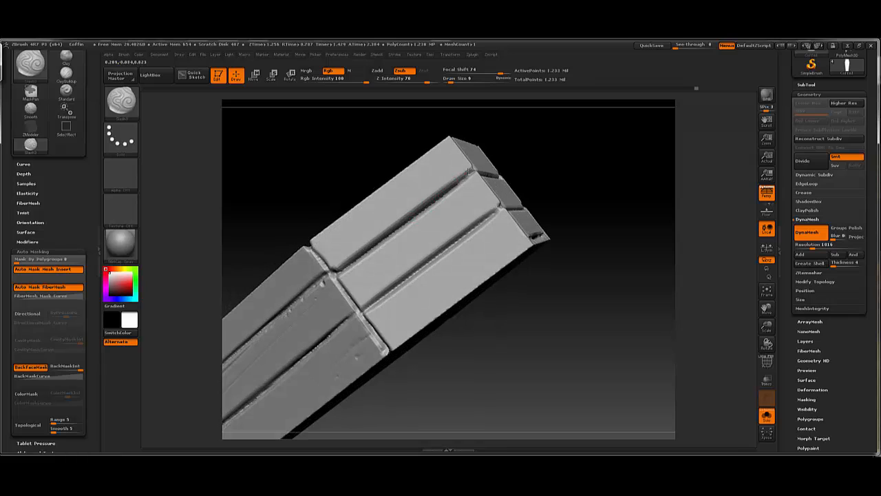
# - Rework the outside shoulder joint along the middle side plank with repeated Slash3 strokes, undoing the unwanted passes
pyautogui.moveTo(515, 144); pyautogui.dragTo(481, 224)
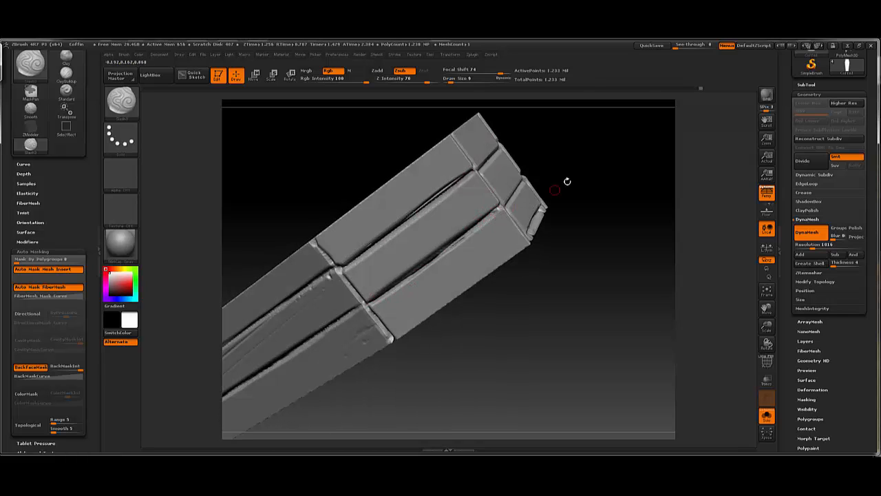
pyautogui.moveTo(567, 181)
pyautogui.mouseDown()
pyautogui.moveTo(380, 276)
pyautogui.moveTo(381, 327)
pyautogui.mouseUp()
pyautogui.moveTo(464, 324)
pyautogui.keyDown('alt'); pyautogui.mouseDown()
pyautogui.moveTo(533, 293)
pyautogui.moveTo(540, 310)
pyautogui.mouseUp(); pyautogui.keyUp('alt')
pyautogui.hotkey('ctrl', 'z')
pyautogui.moveTo(388, 216); pyautogui.dragTo(428, 273)
pyautogui.moveTo(387, 217); pyautogui.dragTo(428, 277)
pyautogui.hotkey('ctrl', 'z')
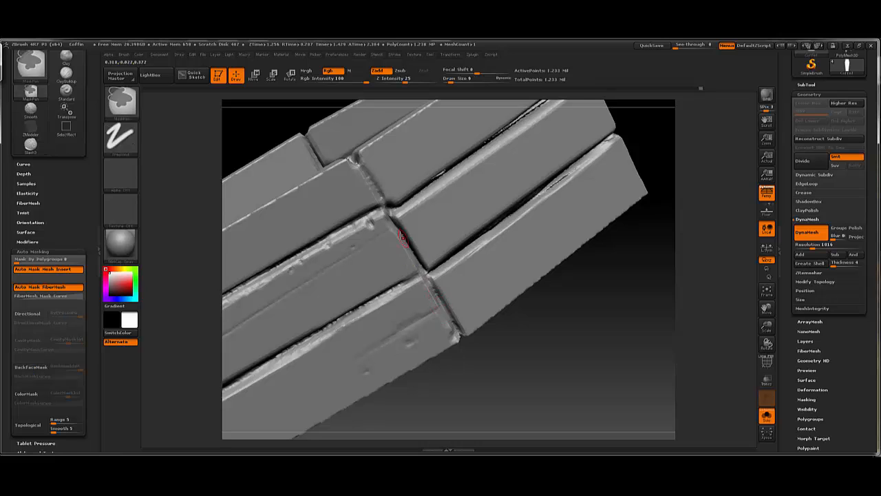
pyautogui.moveTo(390, 222); pyautogui.dragTo(427, 277)
pyautogui.hotkey('ctrl', 'z')
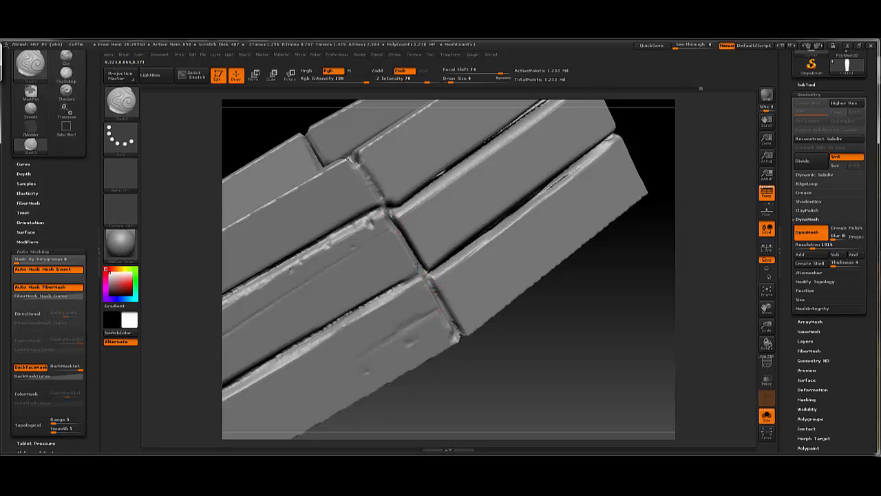
# - Smooth the lower end of the outside shoulder joint where it meets the coffin's underside edge
pyautogui.moveTo(511, 356); pyautogui.dragTo(458, 352)
pyautogui.press('ctrl')
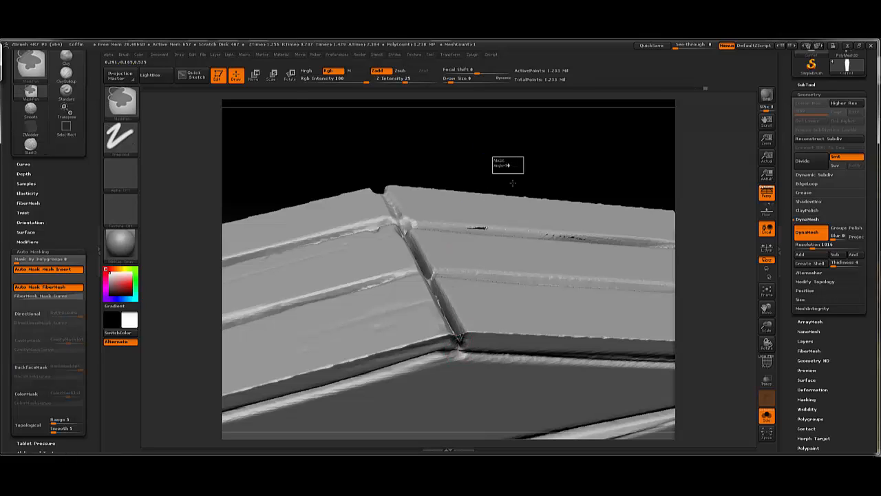
pyautogui.press('shift')
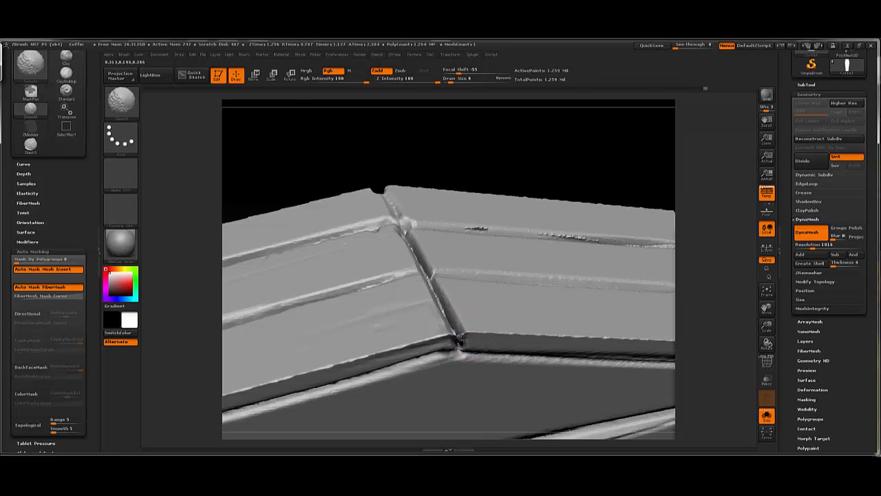
pyautogui.keyDown('shift'); pyautogui.moveTo(460, 342); pyautogui.dragTo(459, 338); pyautogui.keyUp('shift')
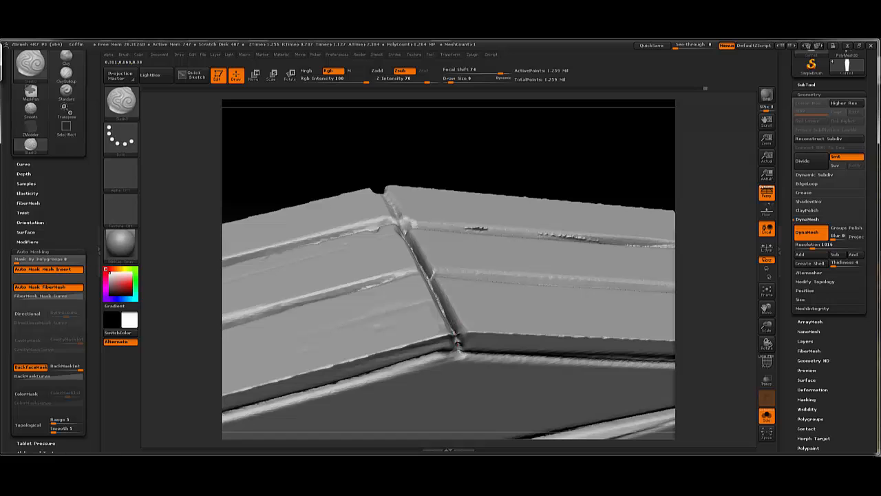
pyautogui.moveTo(488, 175); pyautogui.dragTo(554, 284)
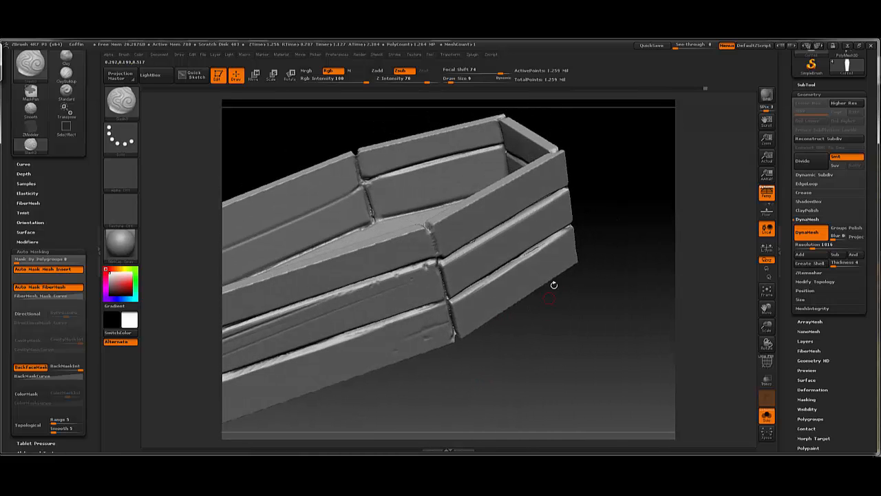
# - Deepen the shoulder joint across the rim and down between the interior side-wall planks to the floor
pyautogui.keyDown('alt'); pyautogui.moveTo(318, 135); pyautogui.dragTo(366, 180); pyautogui.keyUp('alt')
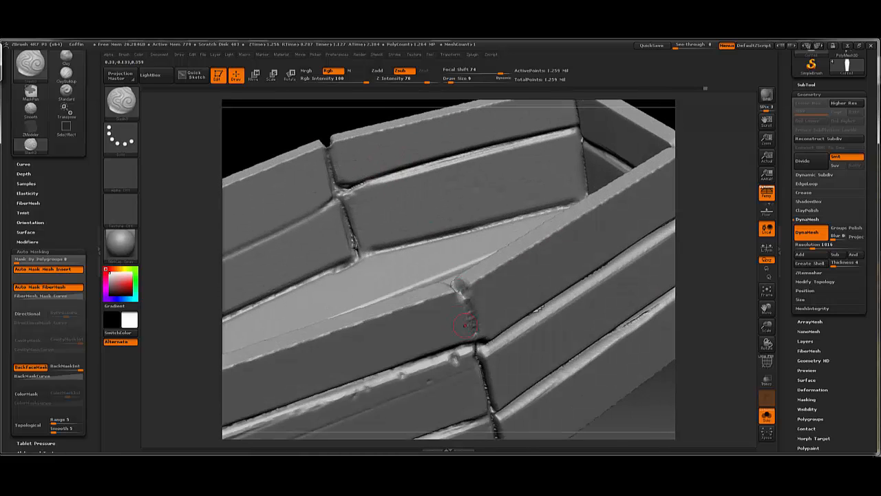
pyautogui.moveTo(668, 110); pyautogui.dragTo(468, 291)
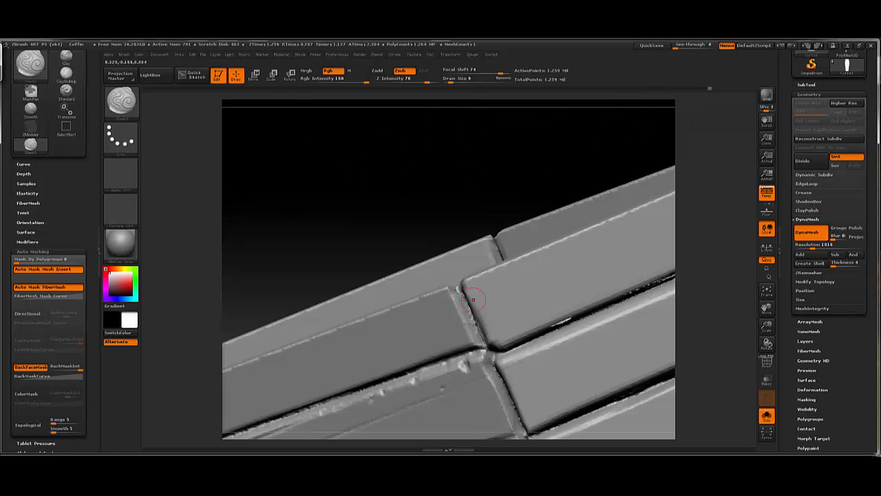
pyautogui.moveTo(471, 204)
pyautogui.mouseDown()
pyautogui.moveTo(486, 185)
pyautogui.moveTo(531, 213)
pyautogui.moveTo(542, 246)
pyautogui.moveTo(459, 298)
pyautogui.mouseUp()
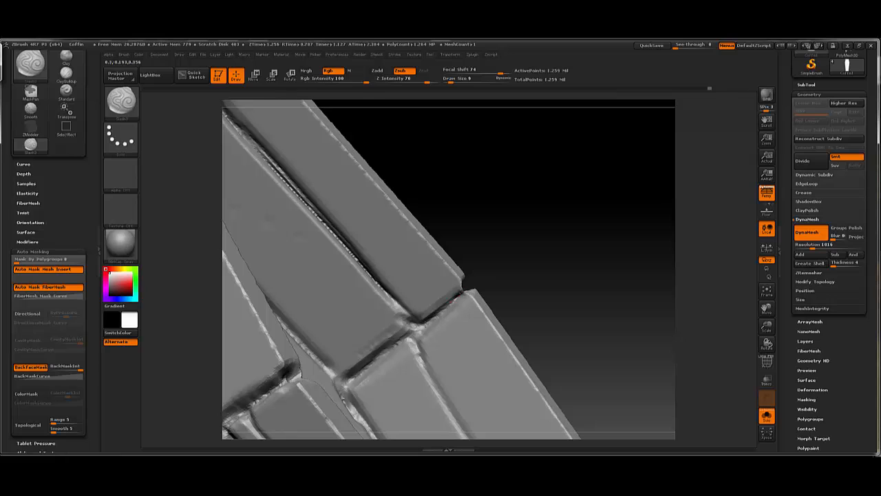
pyautogui.moveTo(425, 323); pyautogui.dragTo(350, 386)
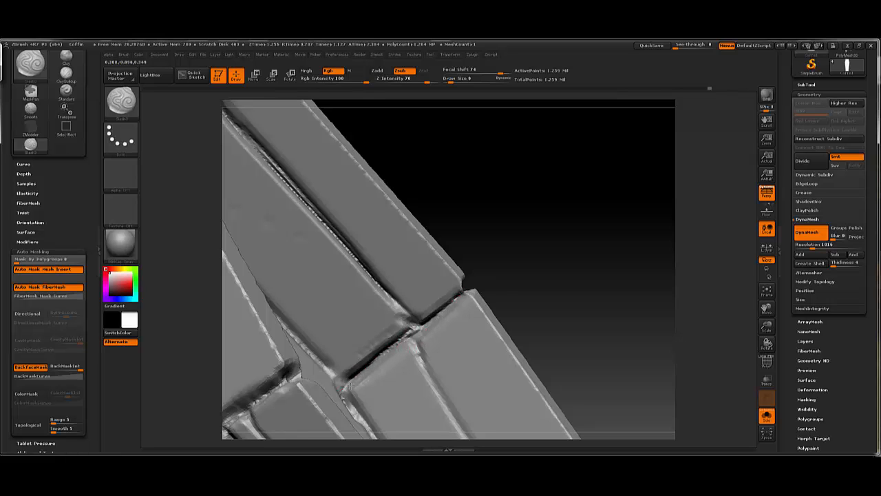
pyautogui.moveTo(519, 278)
pyautogui.mouseDown()
pyautogui.moveTo(448, 219)
pyautogui.moveTo(511, 172)
pyautogui.moveTo(502, 177)
pyautogui.moveTo(500, 209)
pyautogui.mouseUp()
pyautogui.keyDown('alt'); pyautogui.moveTo(499, 173); pyautogui.dragTo(530, 203); pyautogui.keyUp('alt')
pyautogui.moveTo(363, 262); pyautogui.dragTo(445, 346)
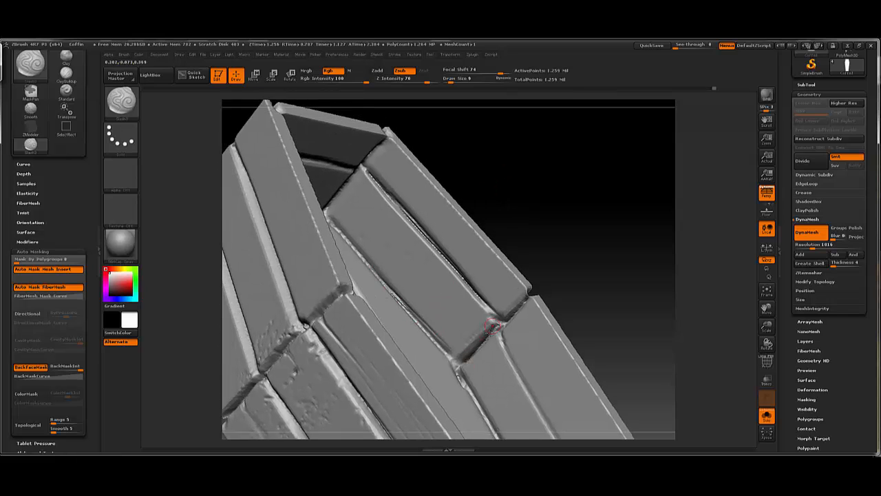
pyautogui.hotkey('ctrl', 'z')
pyautogui.moveTo(498, 325)
pyautogui.mouseDown()
pyautogui.moveTo(457, 362)
pyautogui.moveTo(500, 322)
pyautogui.mouseUp()
# - Carve the horizontal seam between the planks on the inside of the head-end wall
pyautogui.moveTo(573, 256); pyautogui.dragTo(424, 272)
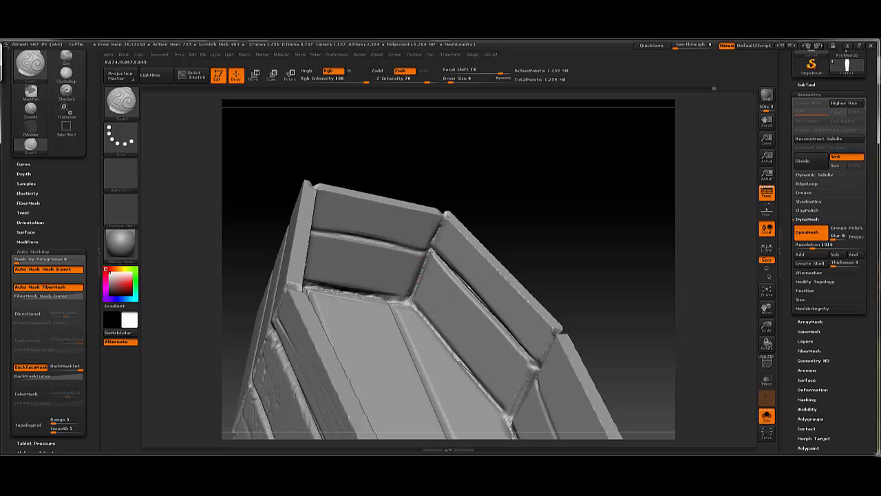
pyautogui.moveTo(458, 179); pyautogui.dragTo(441, 172)
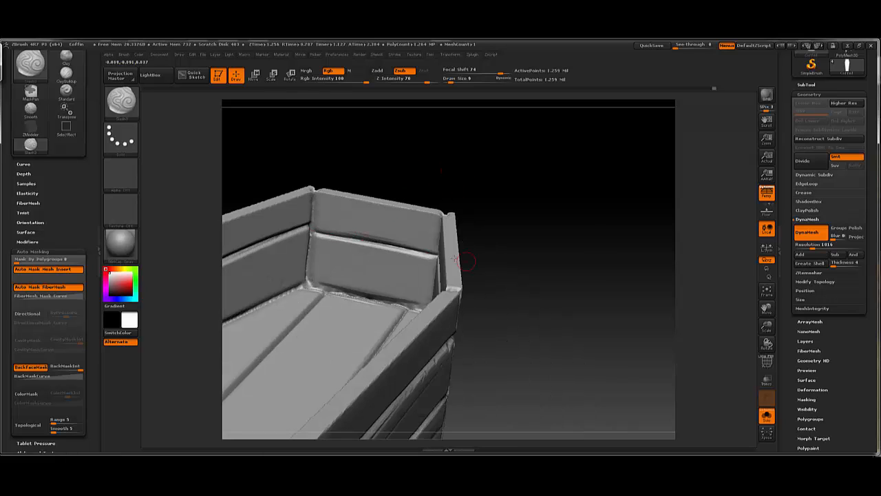
pyautogui.moveTo(404, 246); pyautogui.dragTo(319, 241)
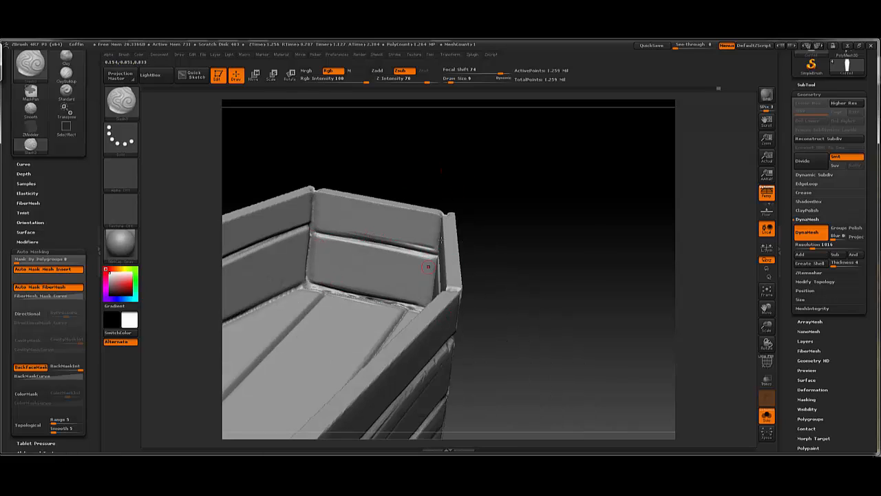
pyautogui.moveTo(429, 252); pyautogui.dragTo(381, 289)
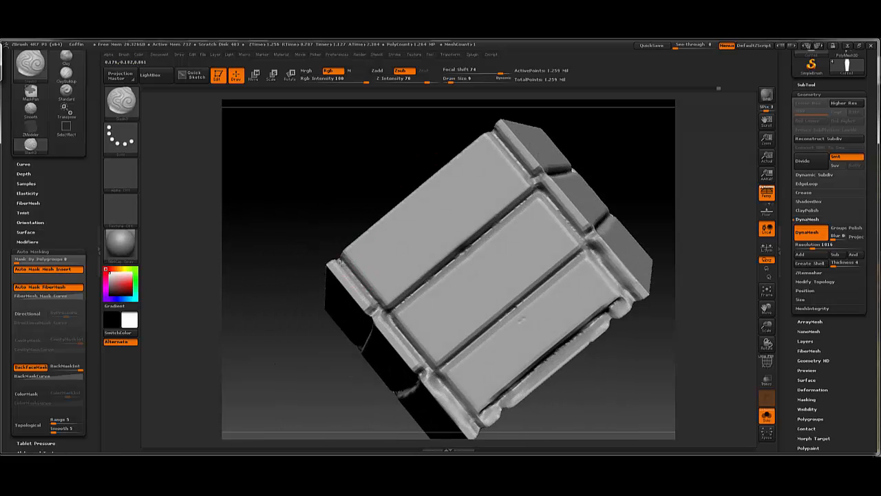
# - Widen and roughen the seam between the top and middle planks on the outside of the head-end wall
pyautogui.moveTo(329, 222); pyautogui.dragTo(342, 311)
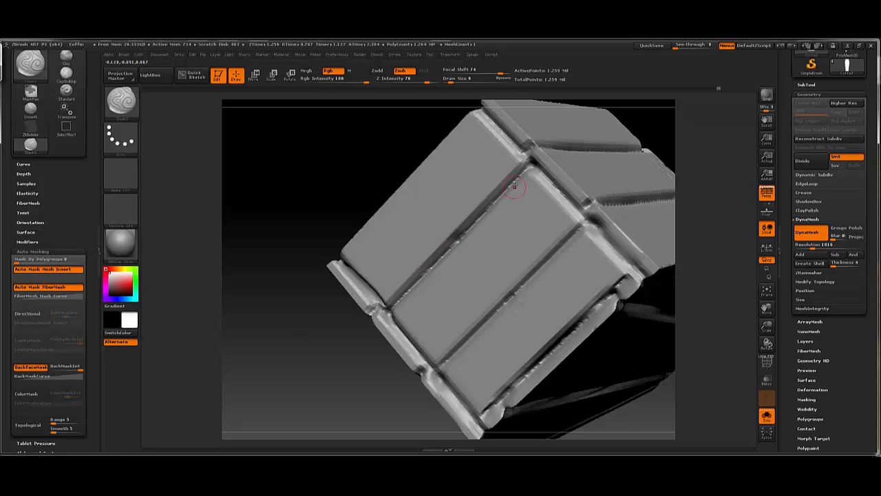
pyautogui.moveTo(326, 198); pyautogui.dragTo(347, 208)
pyautogui.moveTo(389, 306); pyautogui.dragTo(501, 194)
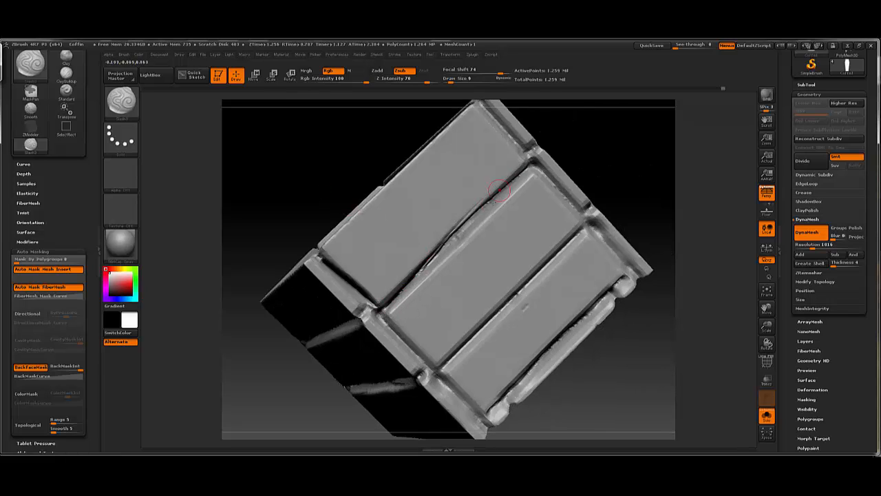
pyautogui.moveTo(417, 275); pyautogui.dragTo(475, 220)
pyautogui.moveTo(439, 260); pyautogui.dragTo(482, 208)
# - Scratch a long curved crack along the middle plank of the outer head-end wall, plus a short scratch near its edge
pyautogui.moveTo(547, 186); pyautogui.dragTo(407, 315)
pyautogui.moveTo(417, 317); pyautogui.dragTo(510, 229)
pyautogui.hotkey('ctrl', 'z')
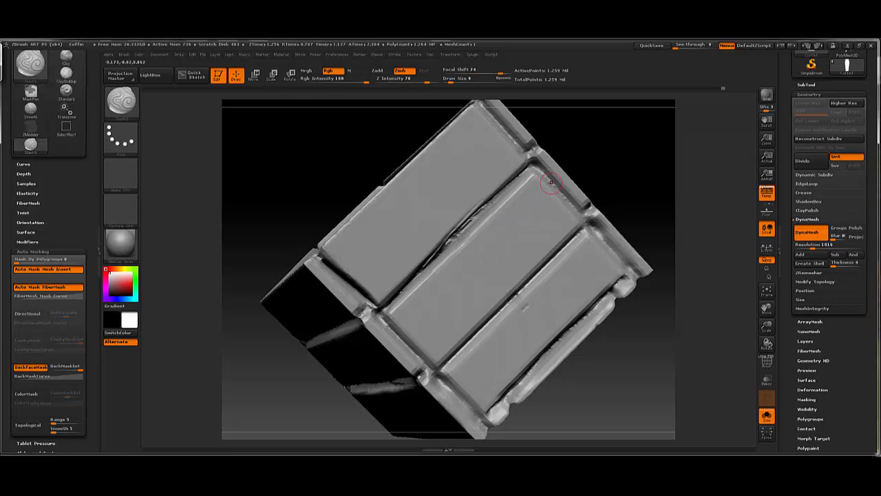
pyautogui.moveTo(485, 251); pyautogui.dragTo(422, 322)
pyautogui.hotkey('ctrl', 'z')
pyautogui.moveTo(551, 190); pyautogui.dragTo(387, 335)
pyautogui.moveTo(552, 197)
pyautogui.mouseDown()
pyautogui.moveTo(534, 209)
pyautogui.moveTo(565, 215)
pyautogui.moveTo(464, 344)
pyautogui.mouseUp()
pyautogui.moveTo(608, 219); pyautogui.dragTo(749, 124)
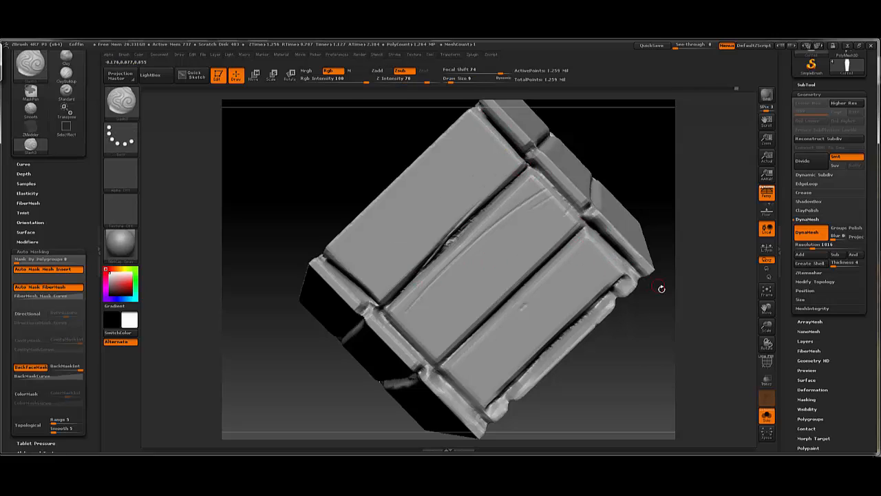
# - Deepen the lengthwise seams between the outer side-wall planks where they meet the head-end corner
pyautogui.keyDown('alt'); pyautogui.moveTo(661, 289); pyautogui.dragTo(514, 191); pyautogui.keyUp('alt')
pyautogui.moveTo(585, 161); pyautogui.dragTo(492, 190)
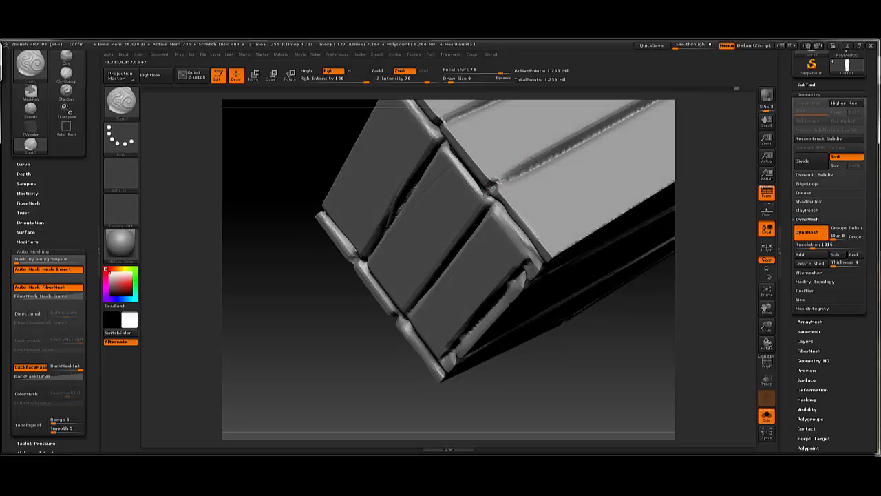
pyautogui.moveTo(601, 337)
pyautogui.mouseDown()
pyautogui.moveTo(471, 454)
pyautogui.moveTo(515, 237)
pyautogui.mouseUp()
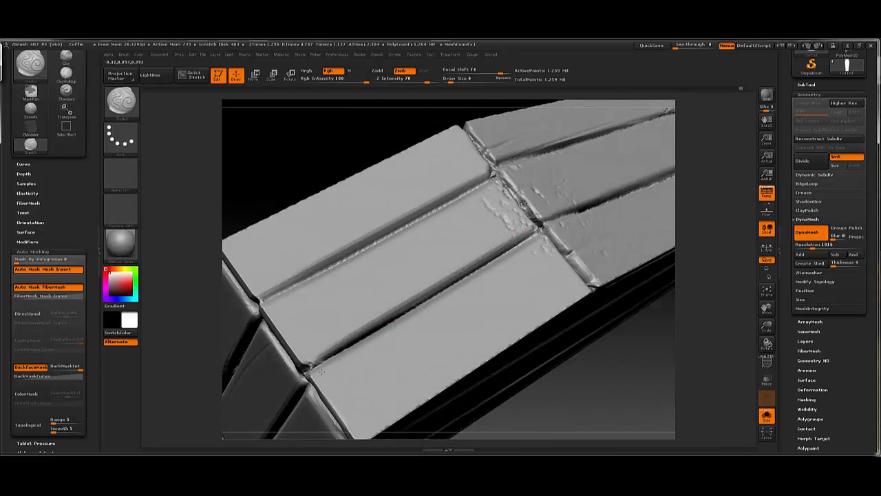
pyautogui.moveTo(278, 303)
pyautogui.mouseDown()
pyautogui.moveTo(340, 167)
pyautogui.moveTo(395, 319)
pyautogui.mouseUp()
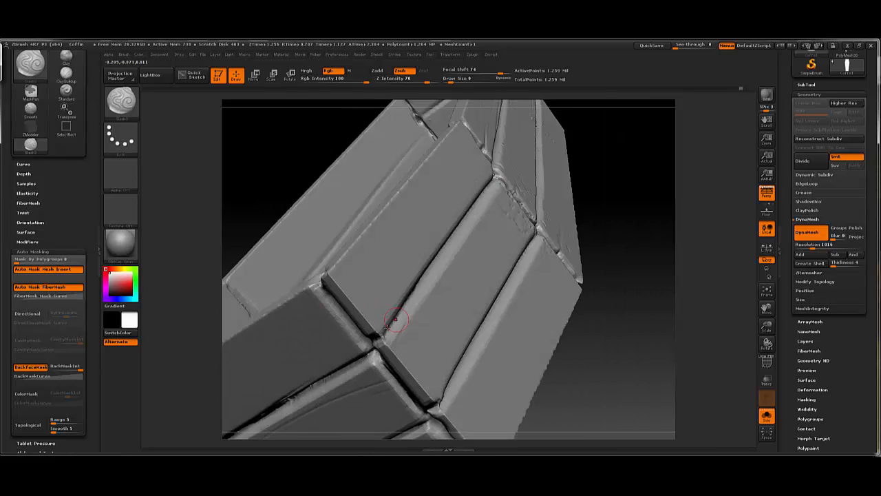
pyautogui.moveTo(625, 285); pyautogui.dragTo(383, 281)
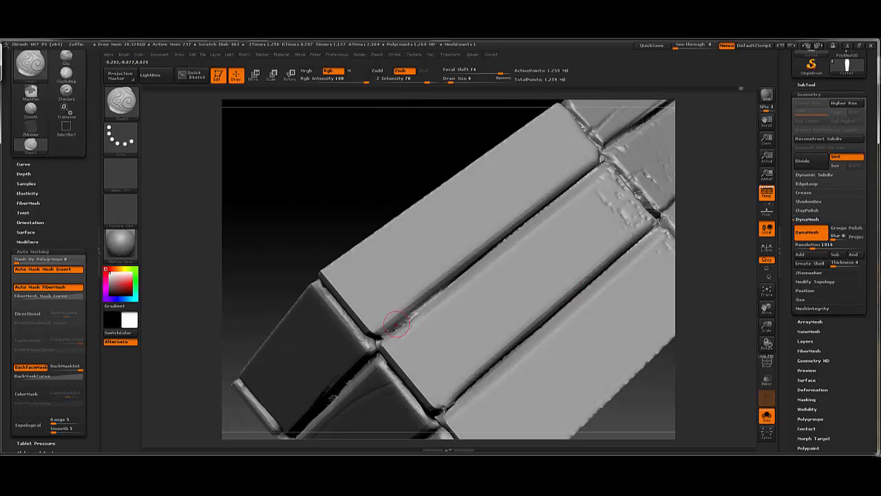
pyautogui.moveTo(372, 194); pyautogui.dragTo(374, 296)
# - Carve the corner joint beside the ends of the top, middle and bottom planks on the outer head-end wall
pyautogui.keyDown('alt'); pyautogui.moveTo(572, 184); pyautogui.dragTo(526, 202); pyautogui.keyUp('alt')
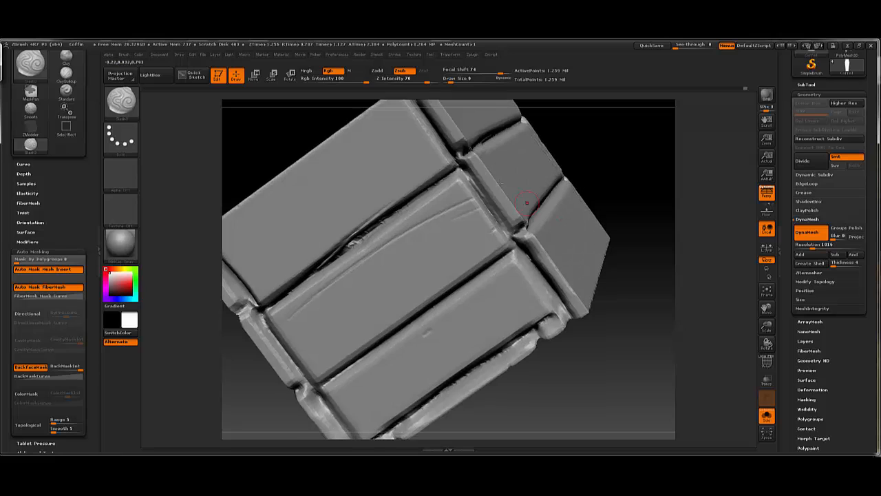
pyautogui.moveTo(468, 173); pyautogui.dragTo(516, 244)
pyautogui.keyDown('alt'); pyautogui.moveTo(570, 138); pyautogui.dragTo(570, 217); pyautogui.keyUp('alt')
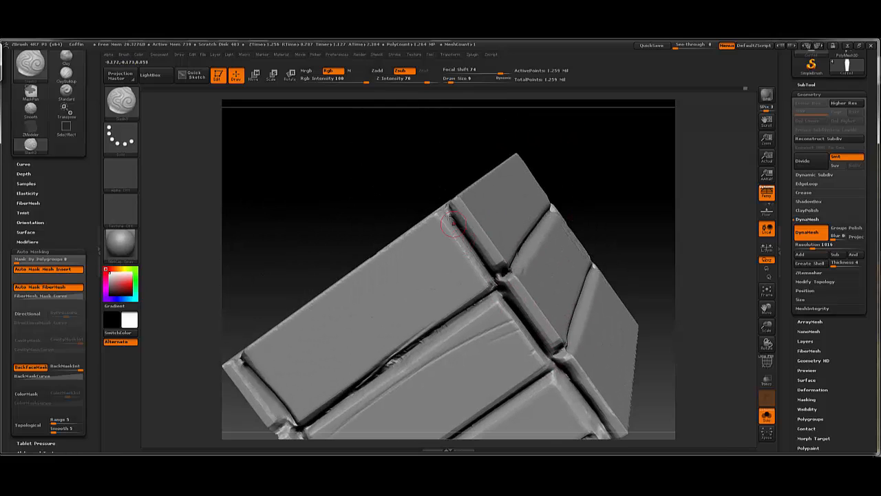
pyautogui.moveTo(452, 219); pyautogui.dragTo(504, 265)
pyautogui.moveTo(628, 194)
pyautogui.mouseDown()
pyautogui.moveTo(630, 174)
pyautogui.moveTo(500, 232)
pyautogui.mouseUp()
pyautogui.moveTo(541, 152); pyautogui.dragTo(583, 211)
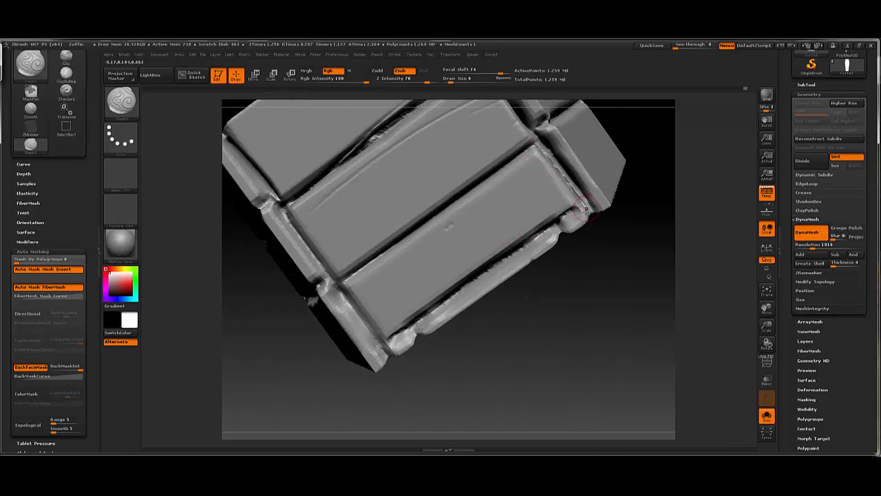
pyautogui.moveTo(618, 233); pyautogui.dragTo(579, 213)
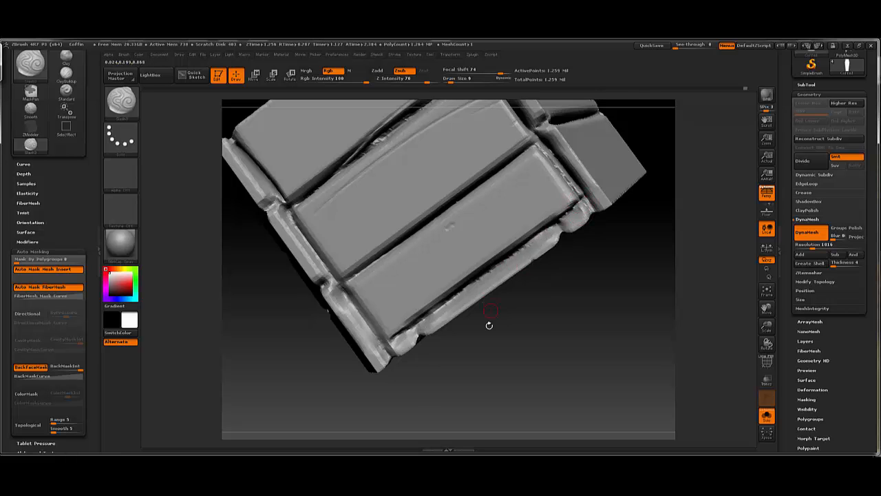
# - Carve the seam along the lower edge of the bottom plank on the outer head-end wall
pyautogui.moveTo(489, 325); pyautogui.dragTo(546, 230)
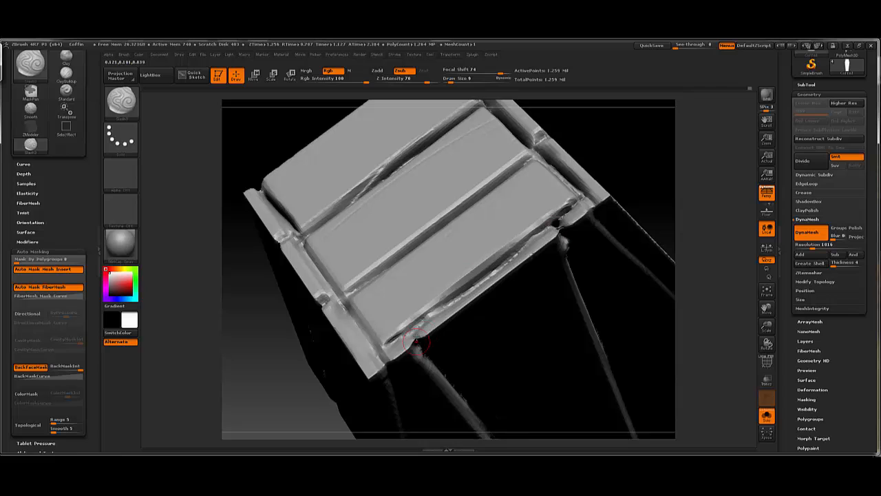
pyautogui.moveTo(430, 314); pyautogui.dragTo(573, 214)
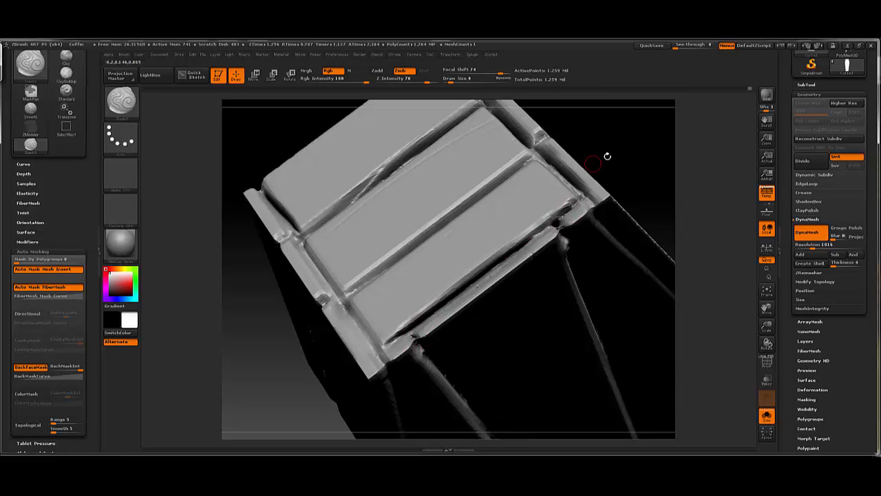
# - Deepen the corner joint along the ends of the middle and bottom planks on the outer head-end wall, beside the side wall
pyautogui.moveTo(607, 156); pyautogui.dragTo(630, 227)
pyautogui.moveTo(342, 290)
pyautogui.mouseDown()
pyautogui.moveTo(381, 346)
pyautogui.moveTo(455, 294)
pyautogui.mouseUp()
pyautogui.moveTo(357, 394); pyautogui.dragTo(427, 385)
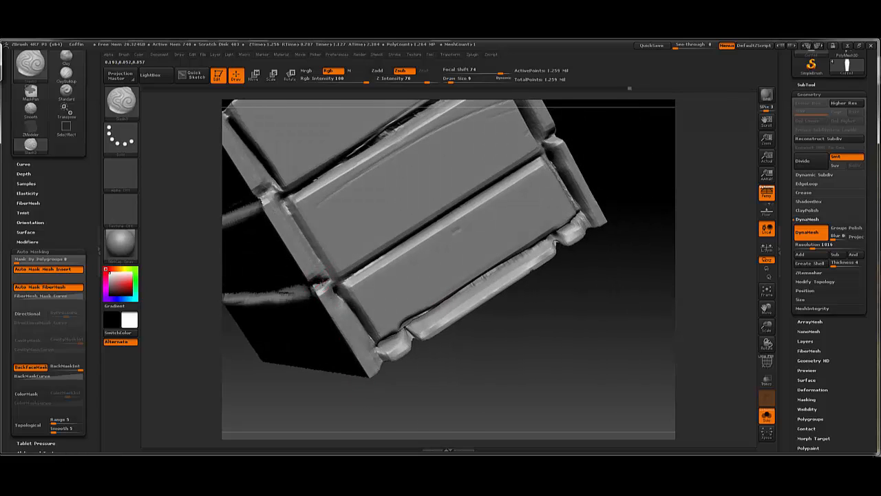
pyautogui.moveTo(321, 264); pyautogui.dragTo(379, 347)
pyautogui.moveTo(277, 196); pyautogui.dragTo(321, 263)
pyautogui.moveTo(604, 165)
pyautogui.keyDown('alt'); pyautogui.mouseDown()
pyautogui.moveTo(590, 232)
pyautogui.moveTo(550, 240)
pyautogui.mouseUp(); pyautogui.keyUp('alt')
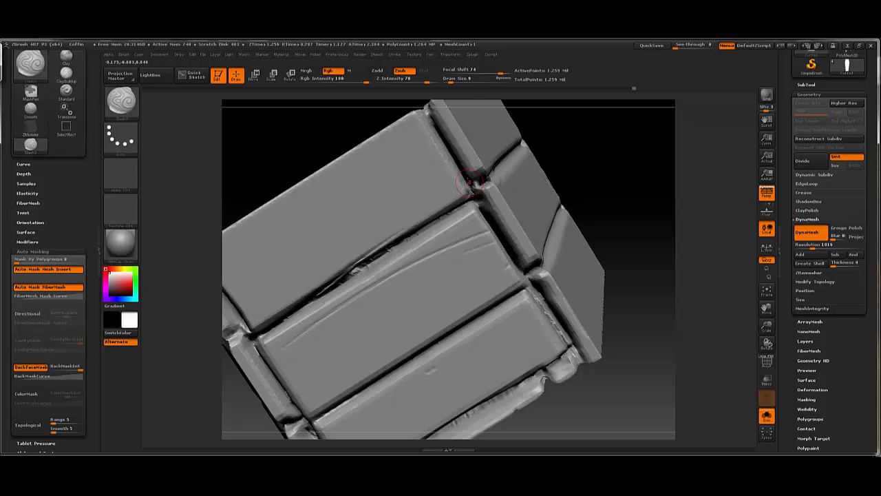
# - Render the whole coffin with BPR, turn on the floor grid and render again to show its cast shadow
pyautogui.keyDown('alt'); pyautogui.moveTo(596, 186); pyautogui.dragTo(585, 147); pyautogui.keyUp('alt')
pyautogui.click(763, 97)
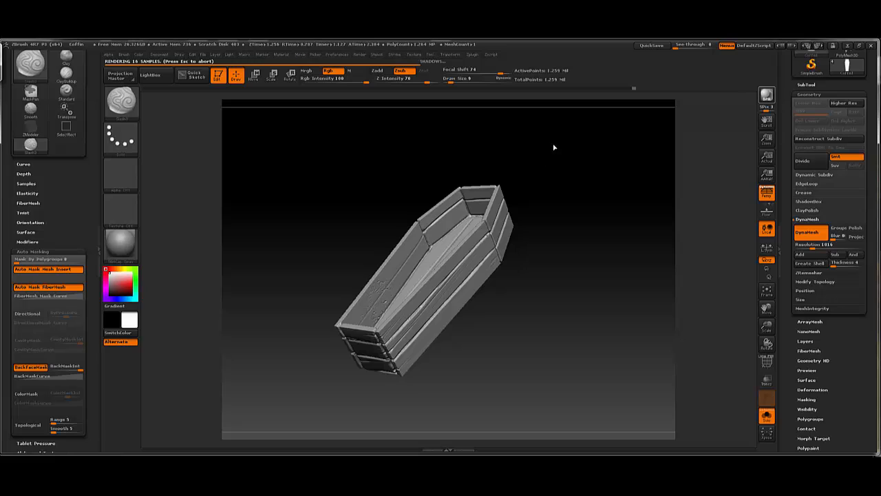
pyautogui.moveTo(580, 171); pyautogui.dragTo(594, 195)
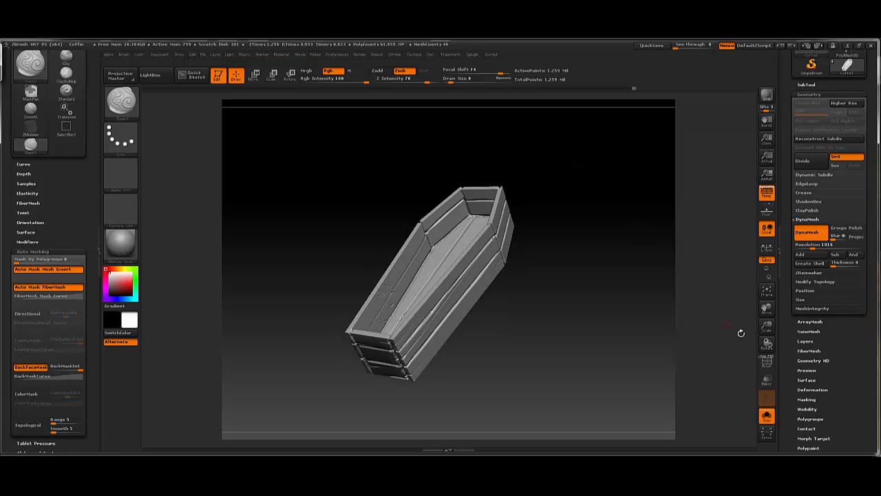
pyautogui.click(767, 210)
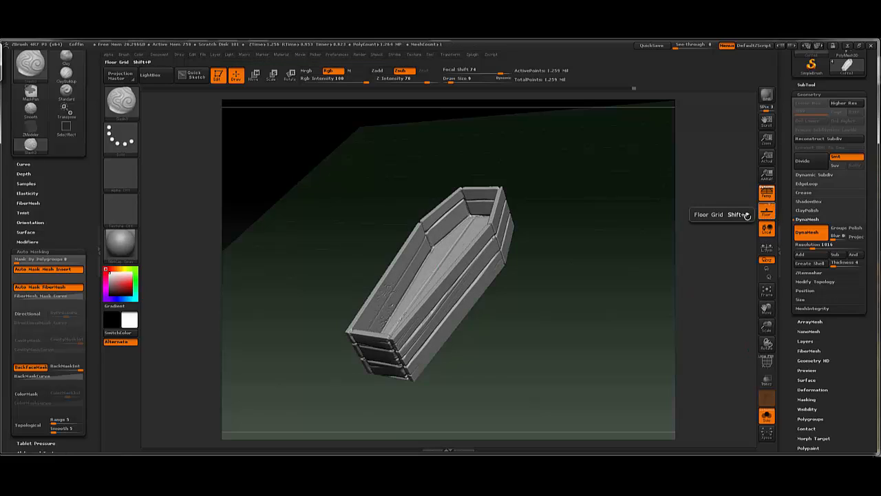
pyautogui.click(766, 95)
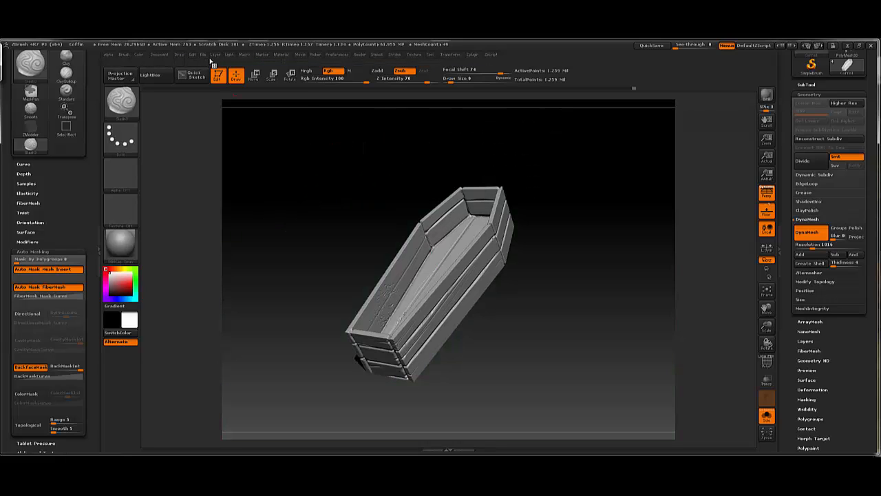
# - Move the light toward the upper left of its placement sphere in two adjustments, rendering the coffin with BPR after each
pyautogui.click(229, 55)
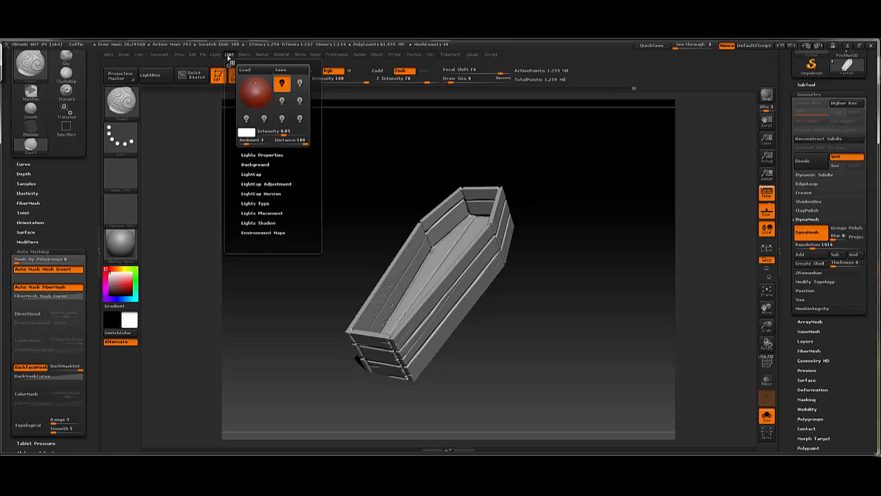
pyautogui.moveTo(257, 89); pyautogui.dragTo(253, 83)
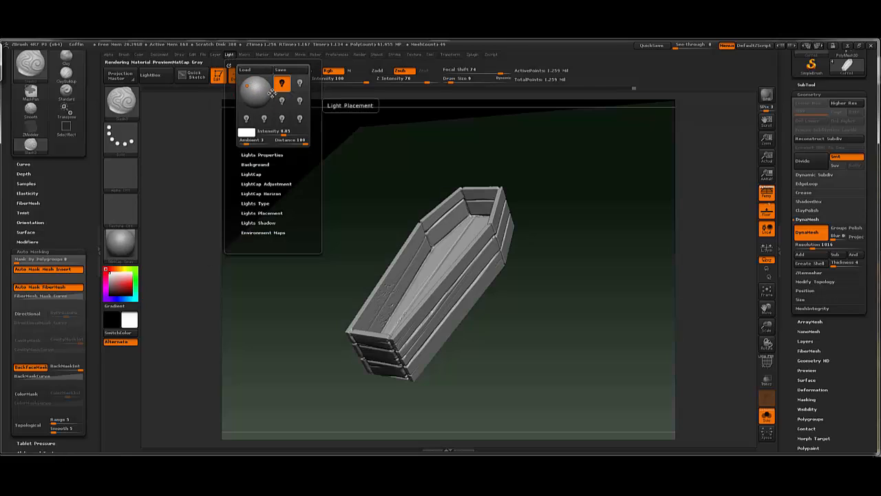
pyautogui.hotkey('shift', 'r')
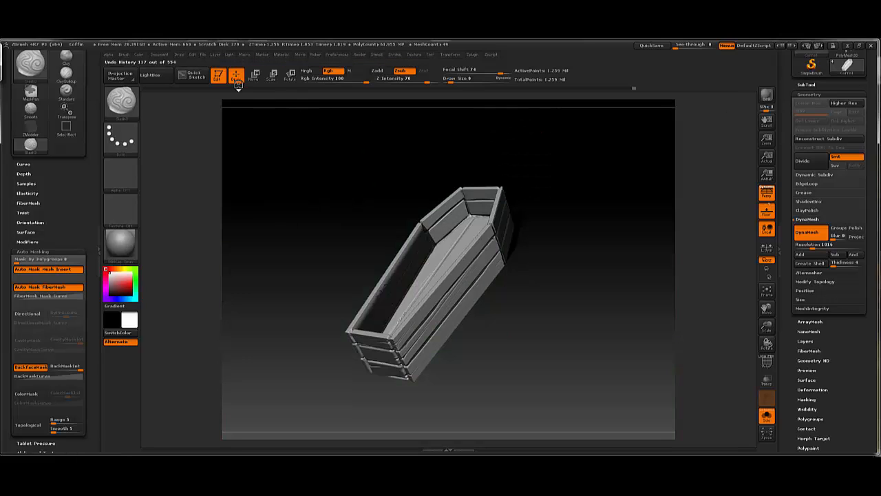
pyautogui.click(229, 55)
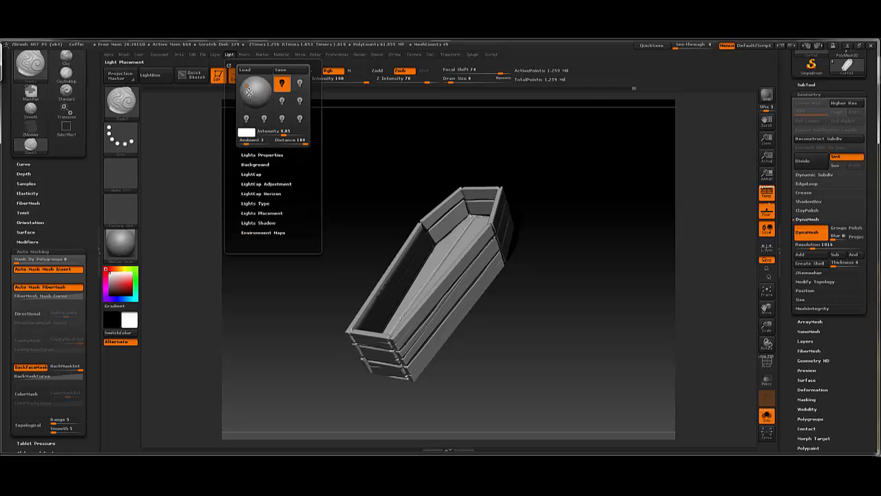
pyautogui.click(245, 89)
pyautogui.hotkey('shift', 'r')
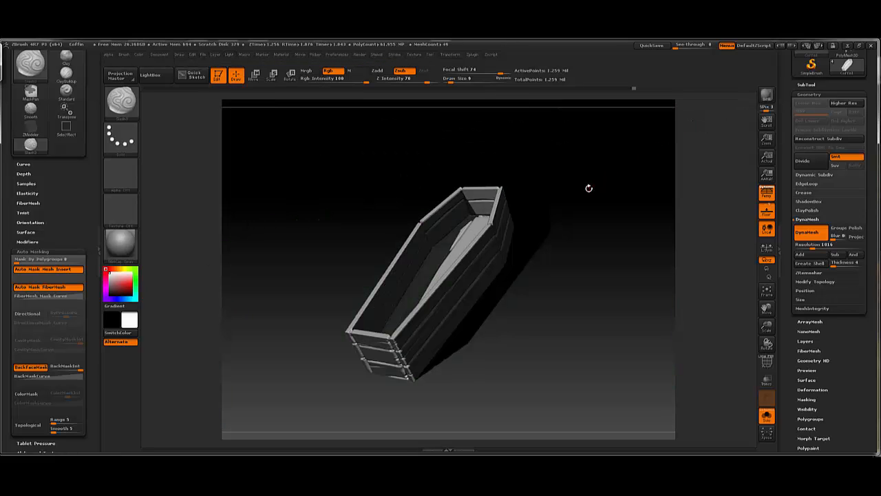
# - Render the coffin with BPR from two other viewing angles to examine its lighting and floor shadow
pyautogui.moveTo(509, 158); pyautogui.dragTo(601, 179)
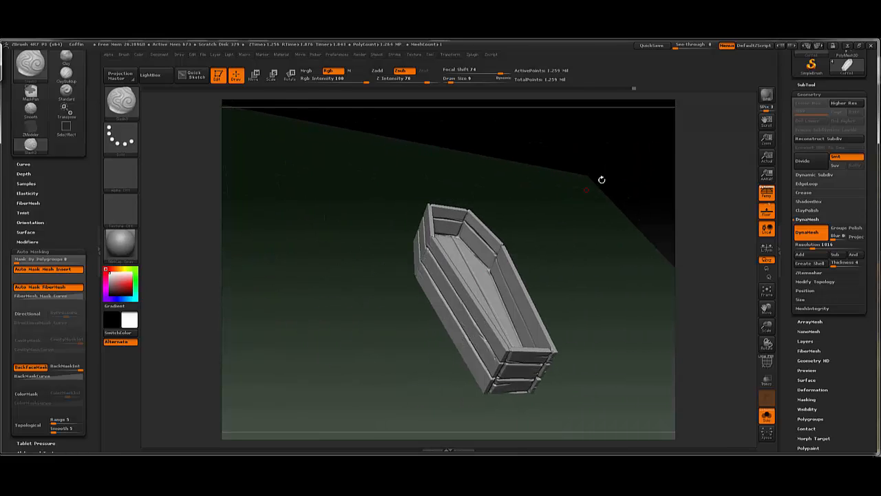
pyautogui.click(765, 95)
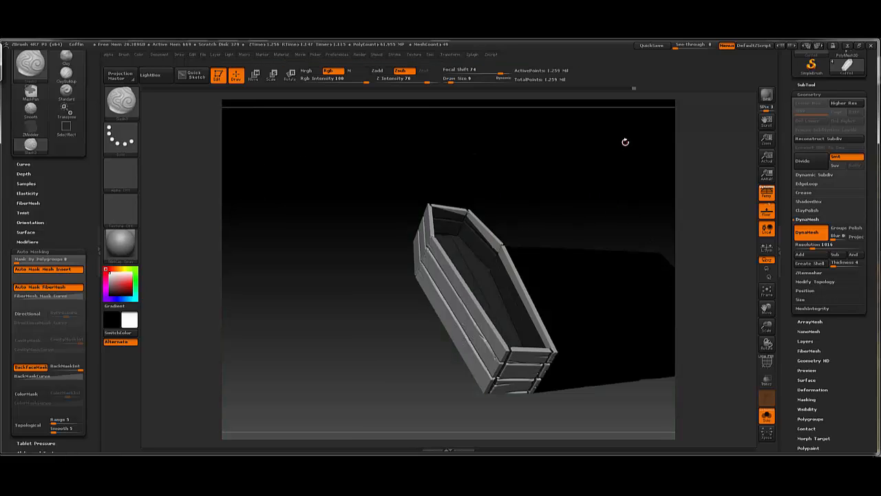
pyautogui.moveTo(595, 180); pyautogui.dragTo(586, 159)
pyautogui.click(766, 95)
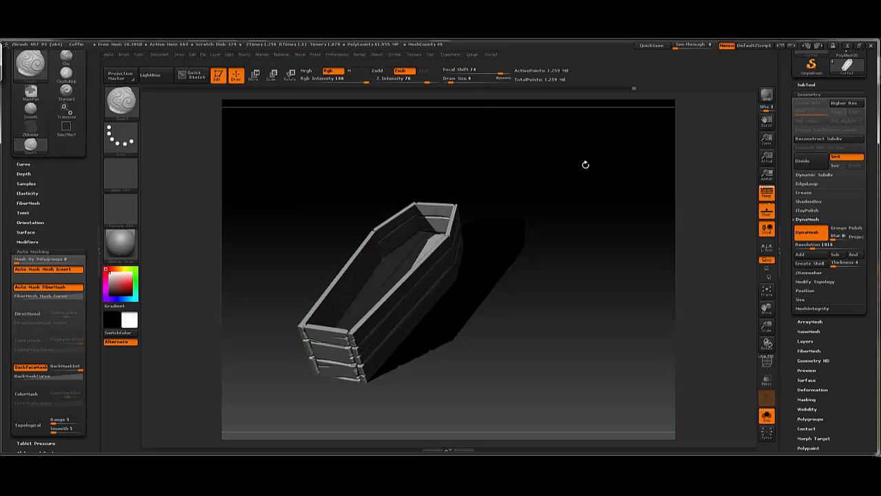
pyautogui.moveTo(516, 196); pyautogui.dragTo(546, 234)
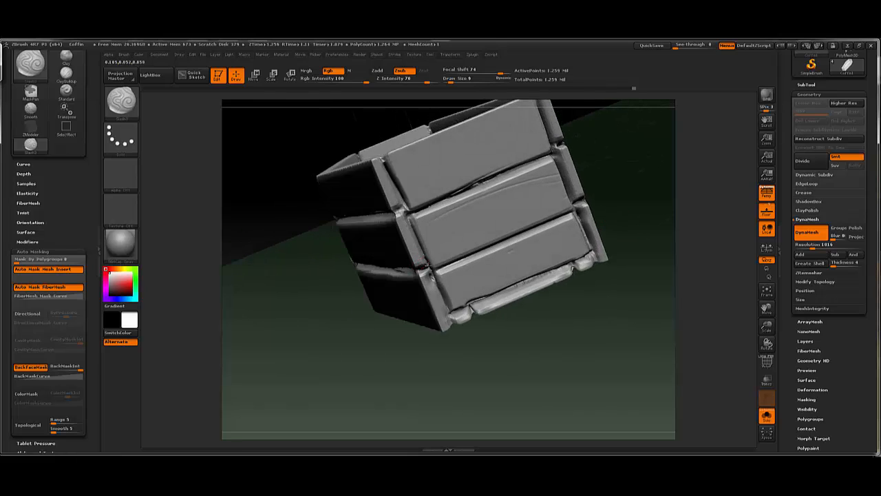
pyautogui.moveTo(363, 344); pyautogui.dragTo(399, 301)
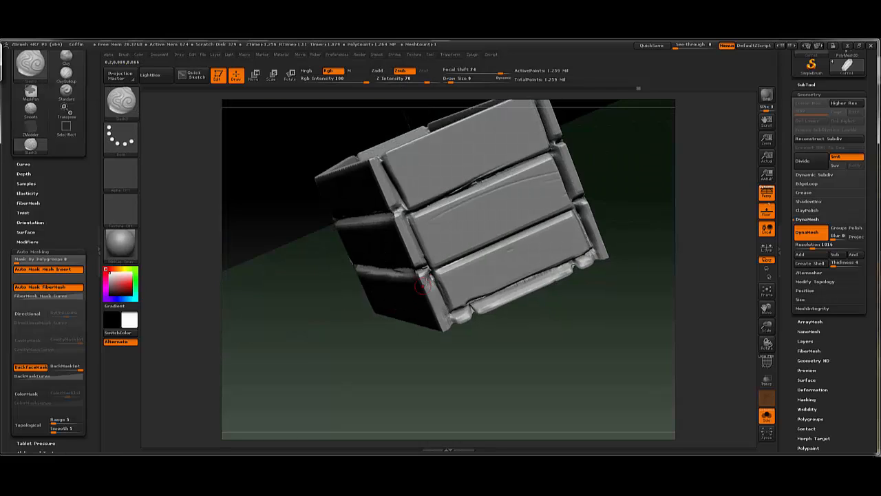
pyautogui.moveTo(482, 349); pyautogui.dragTo(556, 175)
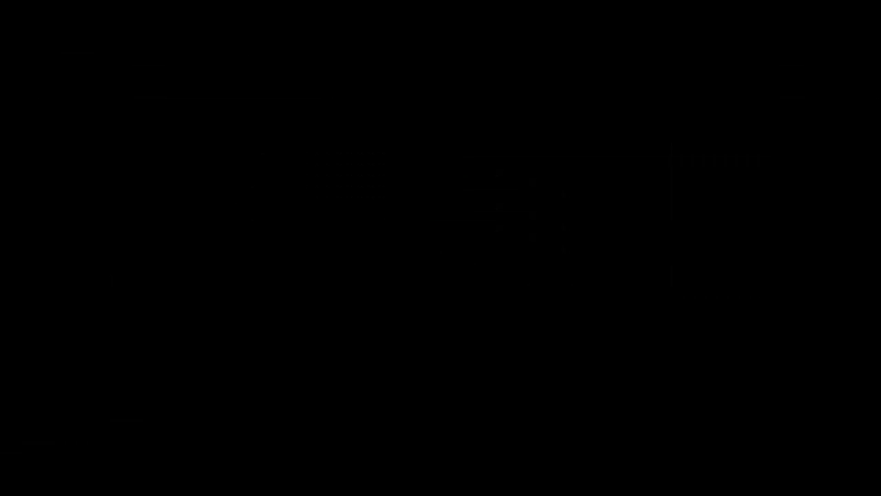